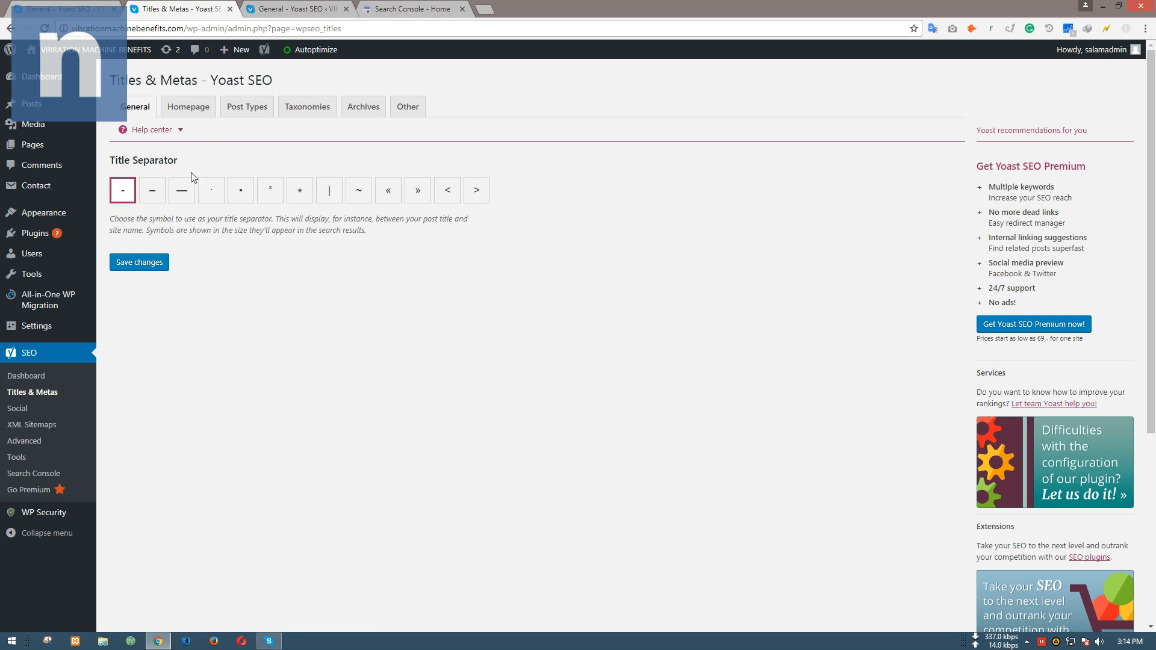
View the Homepage settings of Titles & Metas
left_click(191, 112)
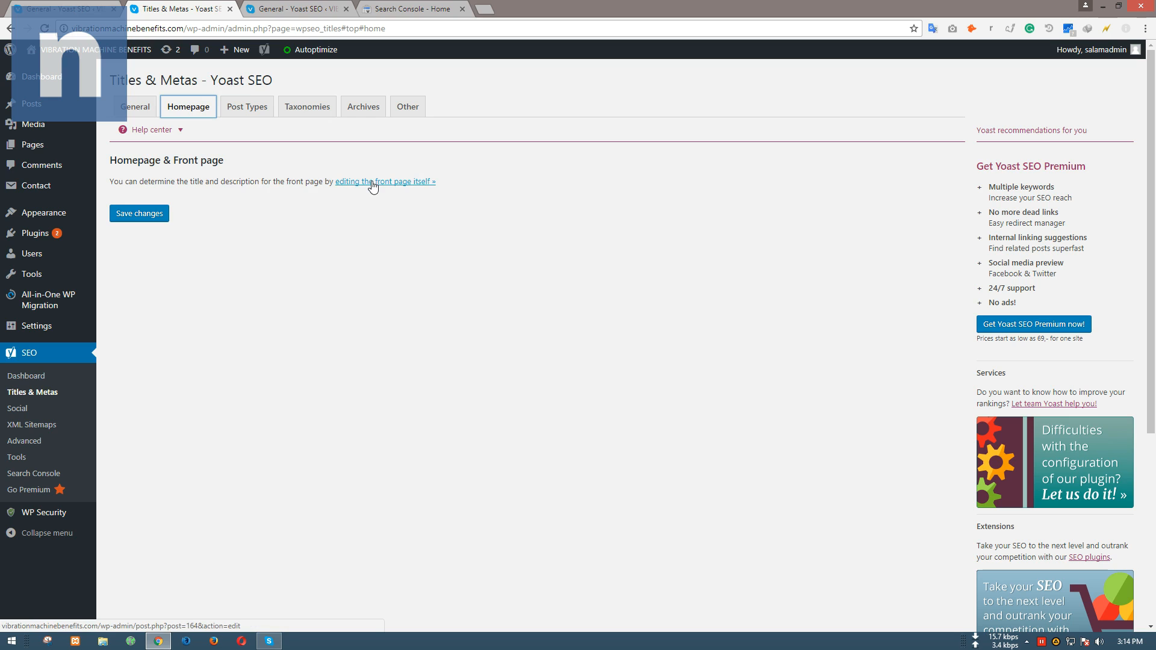
Open the live site's front page in a new browser tab and close the duplicate Yoast General settings tab
left_click(39, 5)
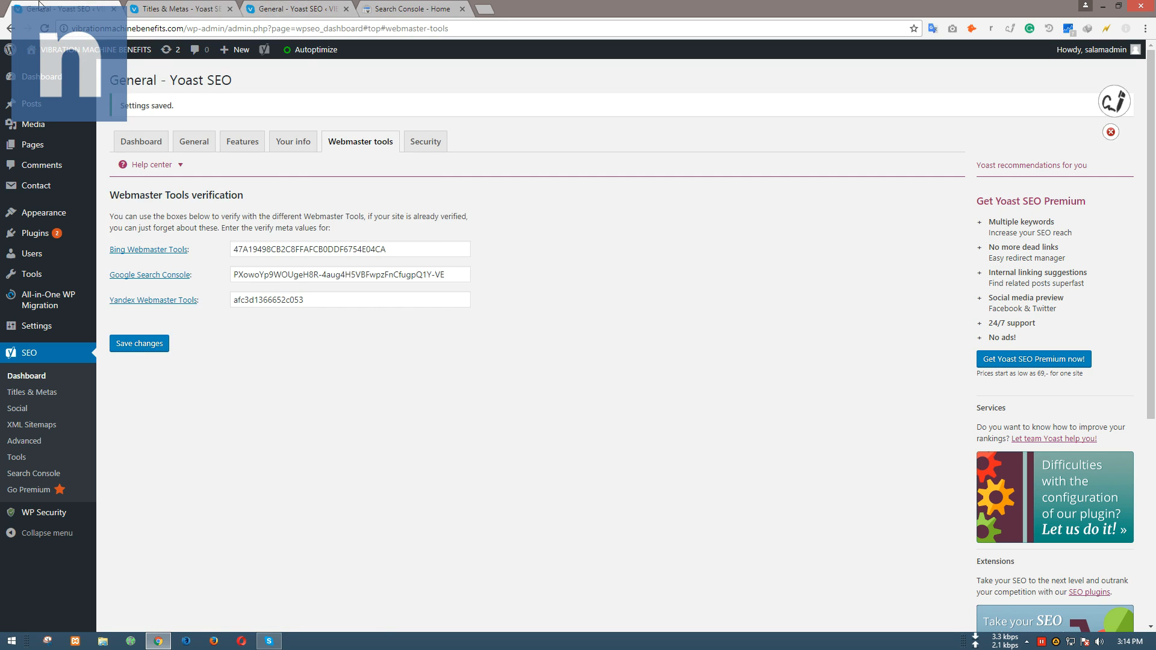
left_click(291, 6)
mouse_move(71, 51)
middle_click(47, 71)
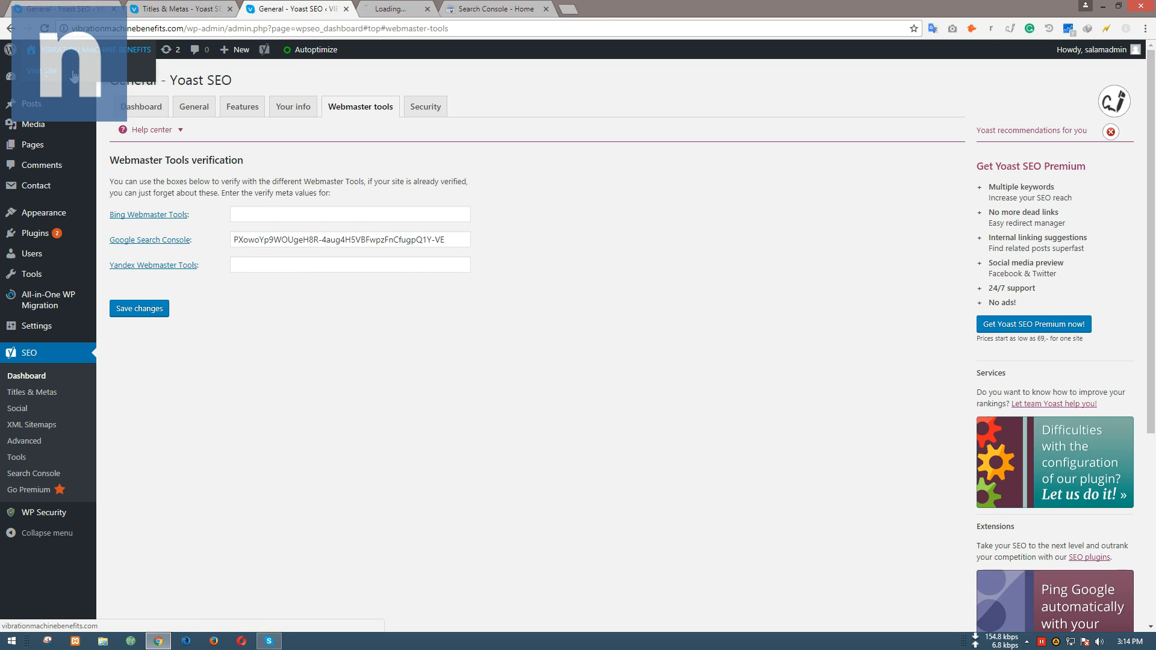
left_click(390, 8)
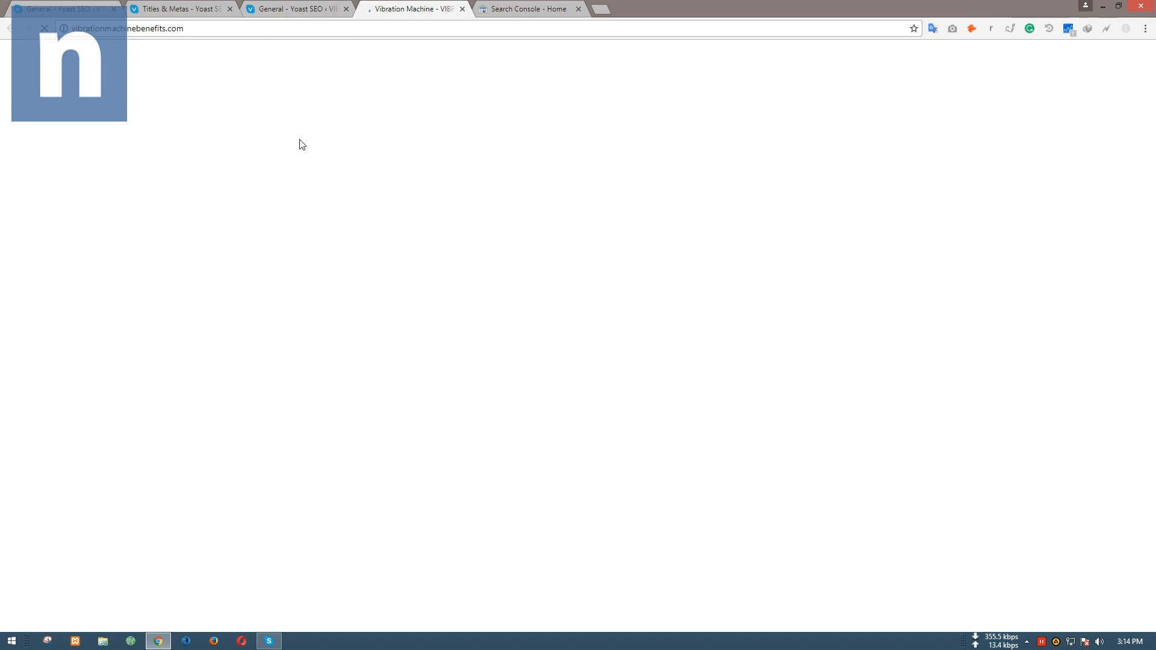
scroll(305, 144, "down", 3)
scroll(319, 222, "up", 3)
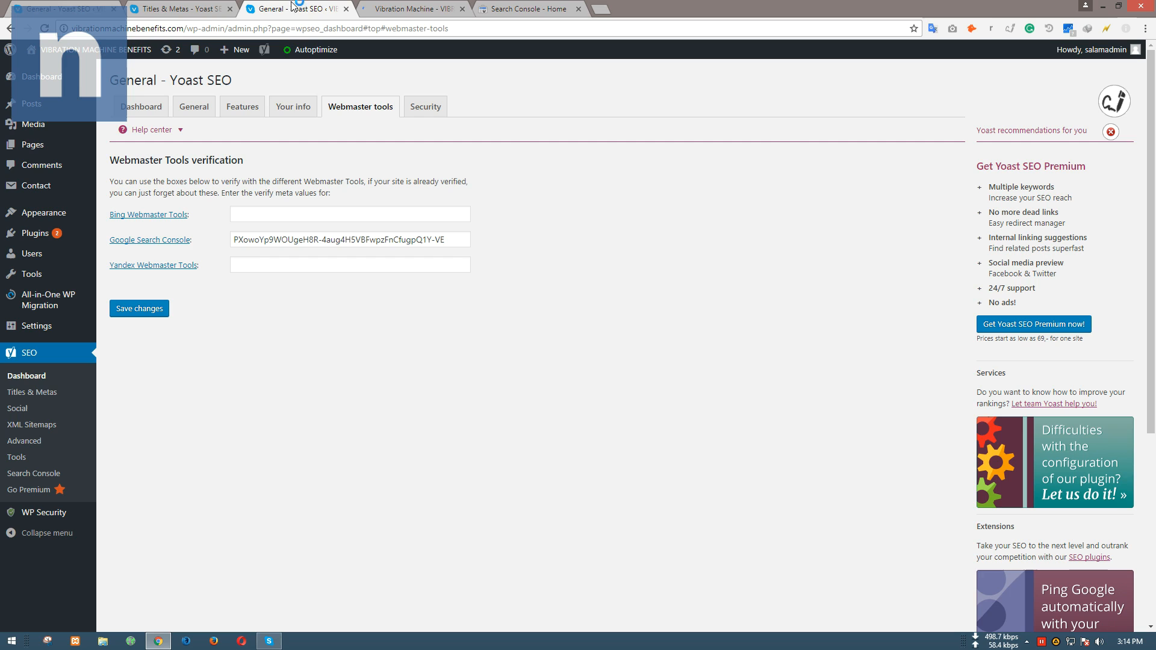
left_click(295, 8)
middle_click(245, 12)
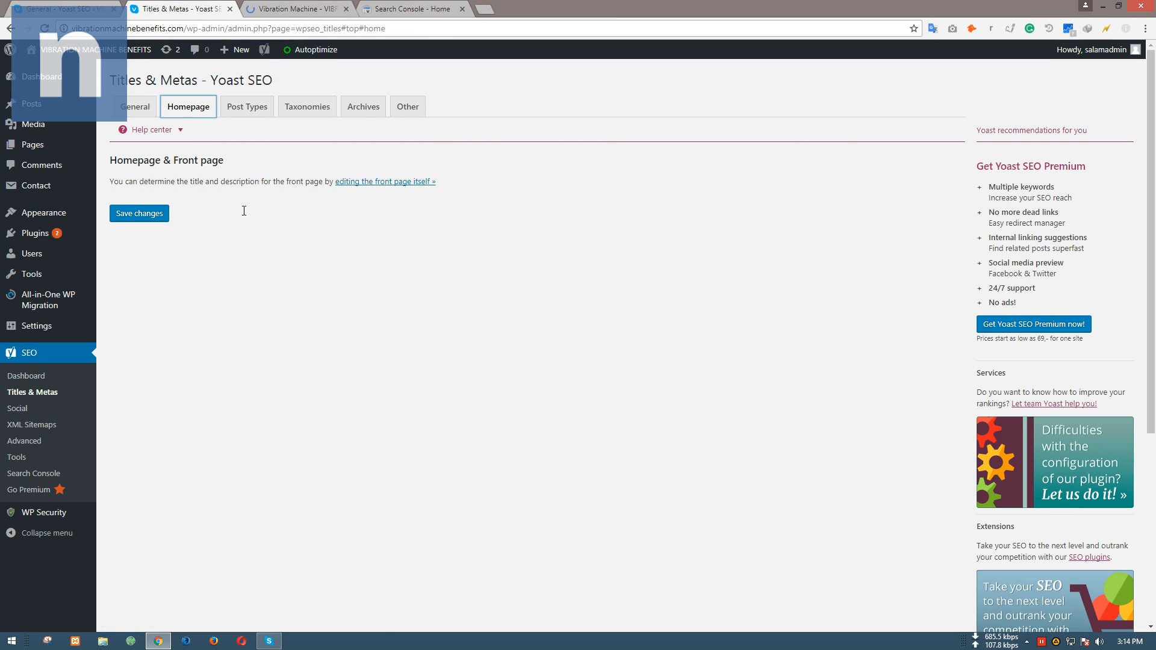
Look over the Post Types settings, starting with the Posts title template
left_click(264, 108)
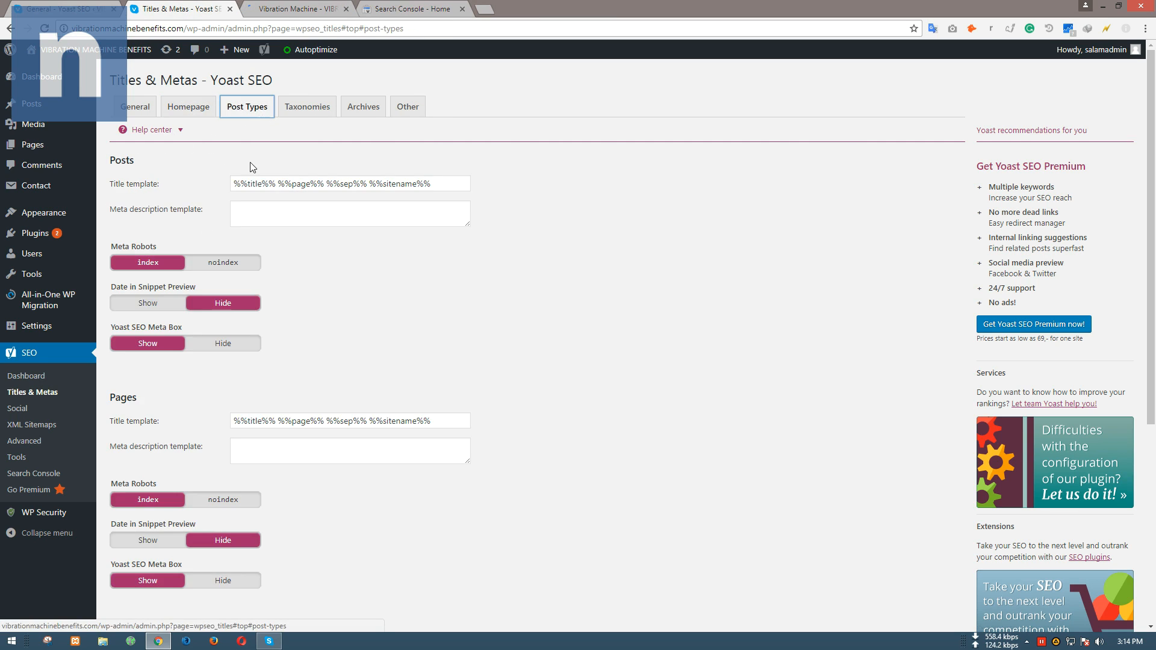
scroll(391, 271, "down", 3)
scroll(356, 271, "up", 3)
left_click_drag(114, 184, 148, 189)
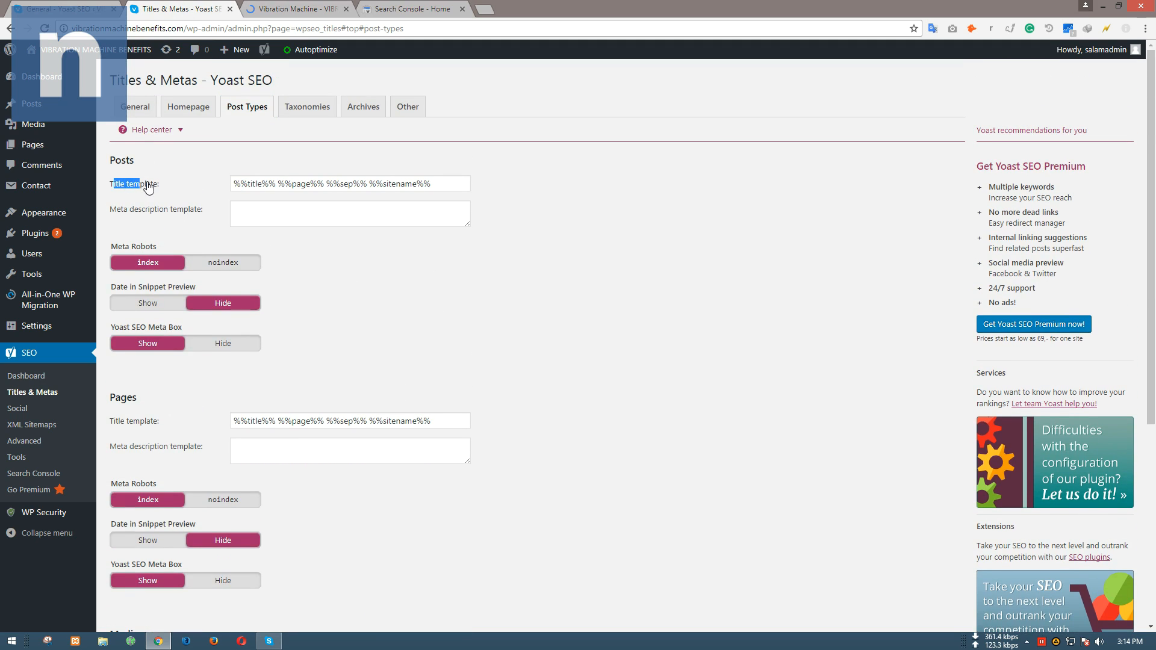
left_click(361, 251)
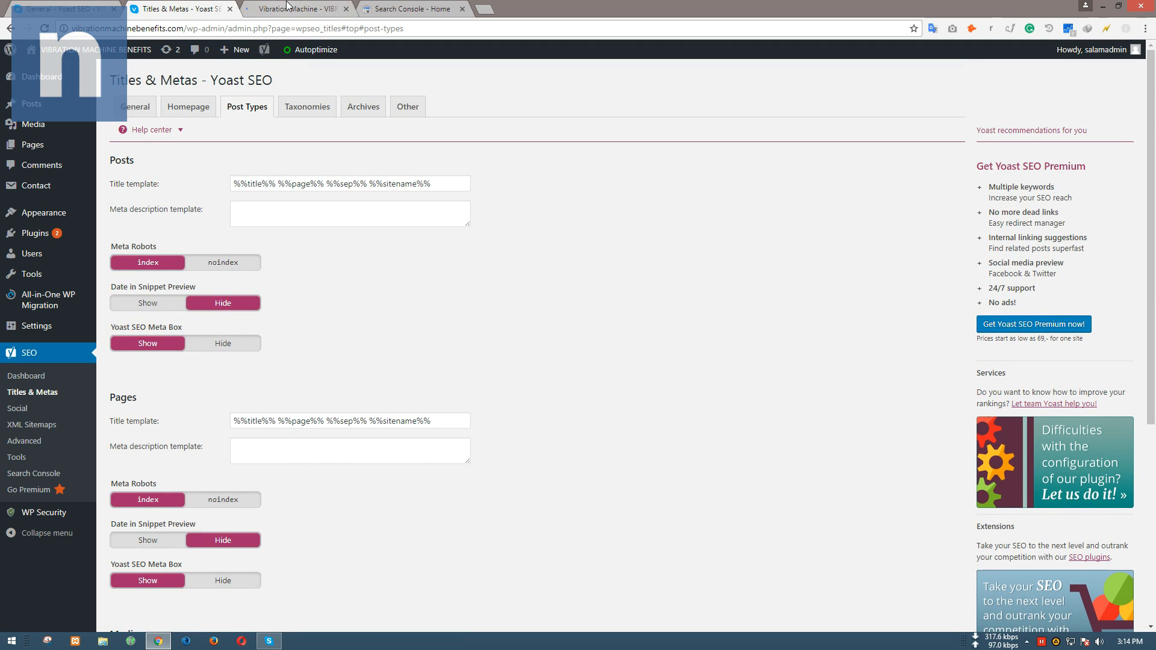
Look at the live site's front page and return to the Titles & Metas settings
left_click(50, 10)
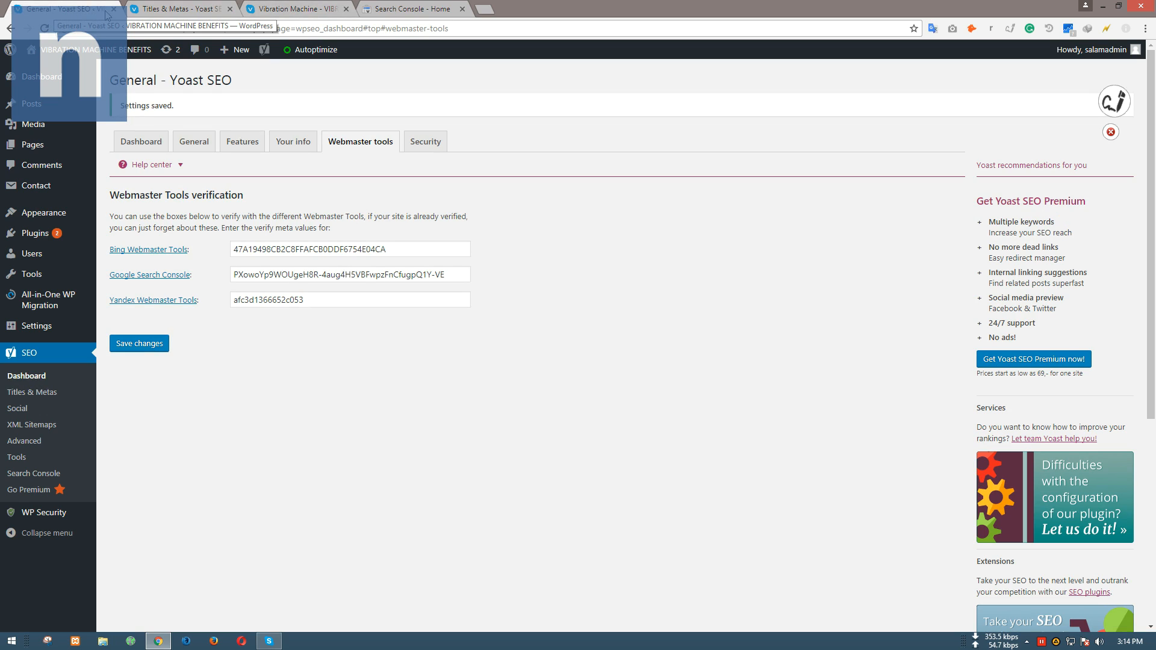
left_click(280, 9)
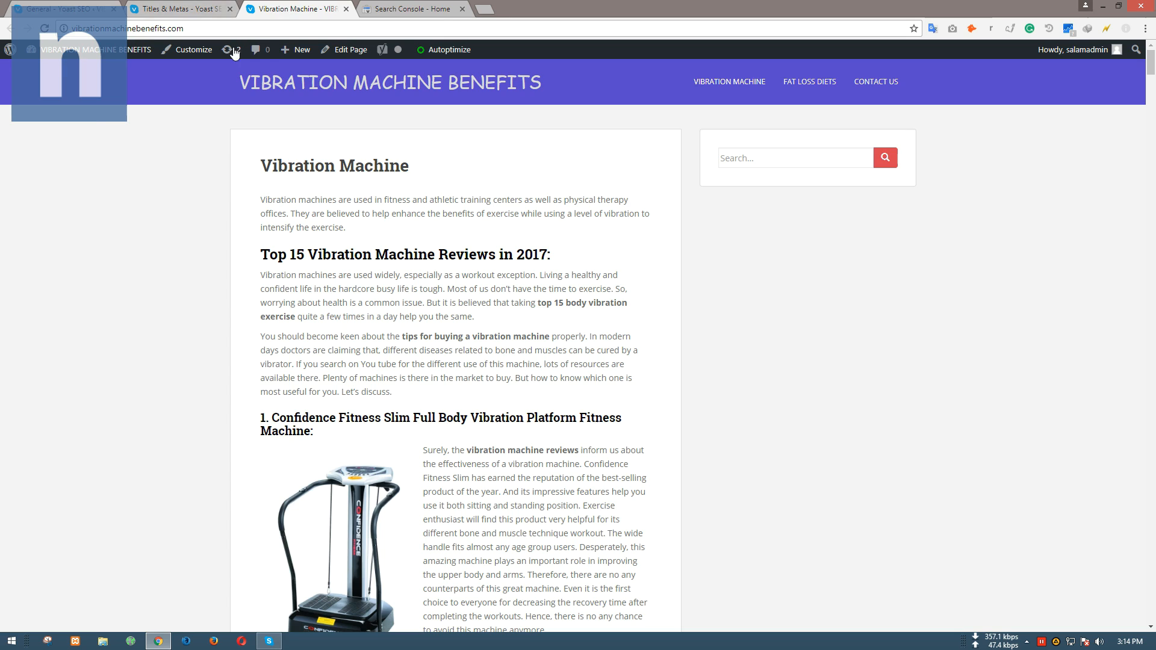
left_click(175, 9)
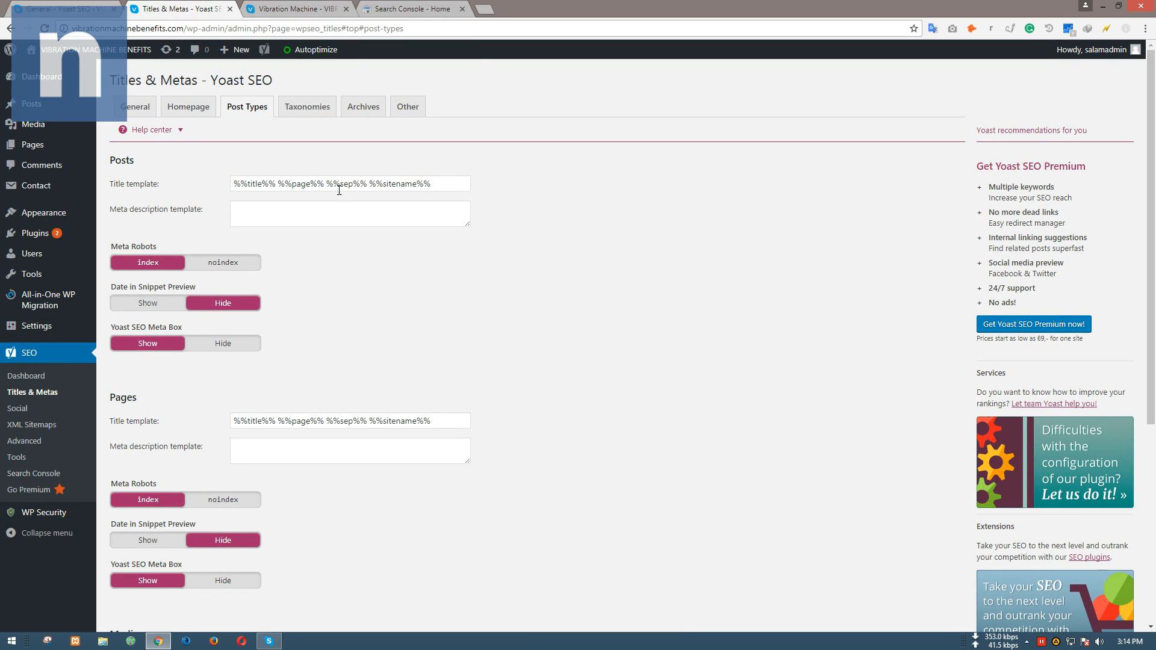
Examine the separator and site name variables in the Posts title template, along with the date in snippet preview option
left_click_drag(334, 184, 445, 184)
left_click(549, 185)
left_click(480, 191)
scroll(373, 255, "down", 5)
scroll(200, 246, "up", 5)
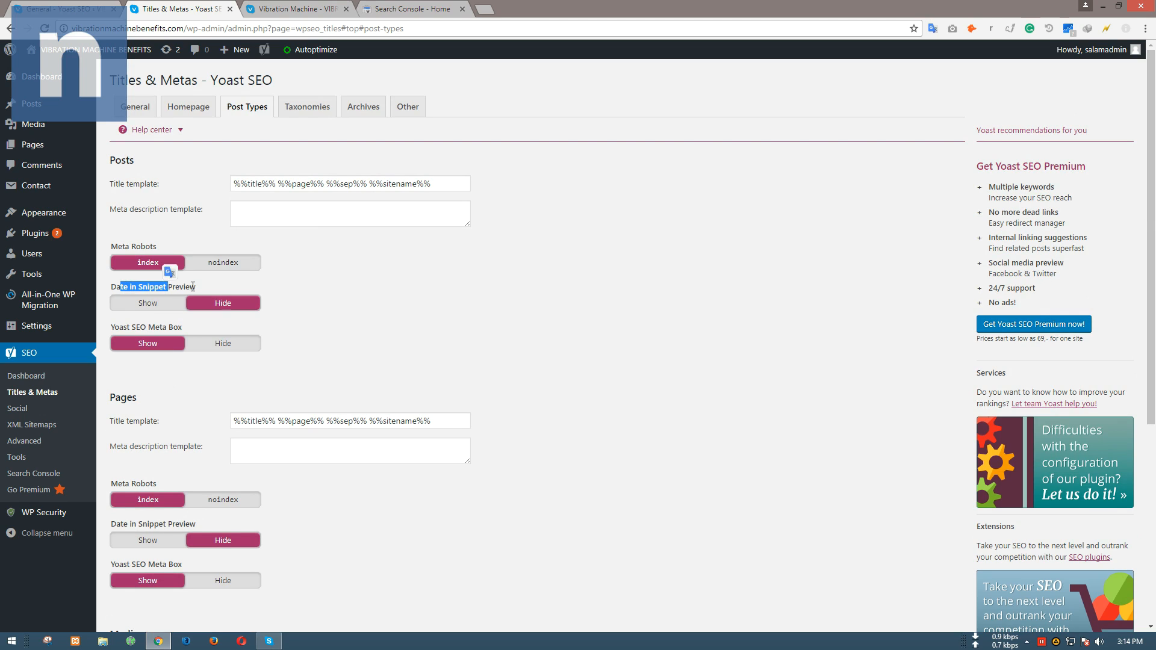
Examine the title template, Meta Robots, snippet date and meta box settings for Pages and Media
scroll(155, 305, "down", 1)
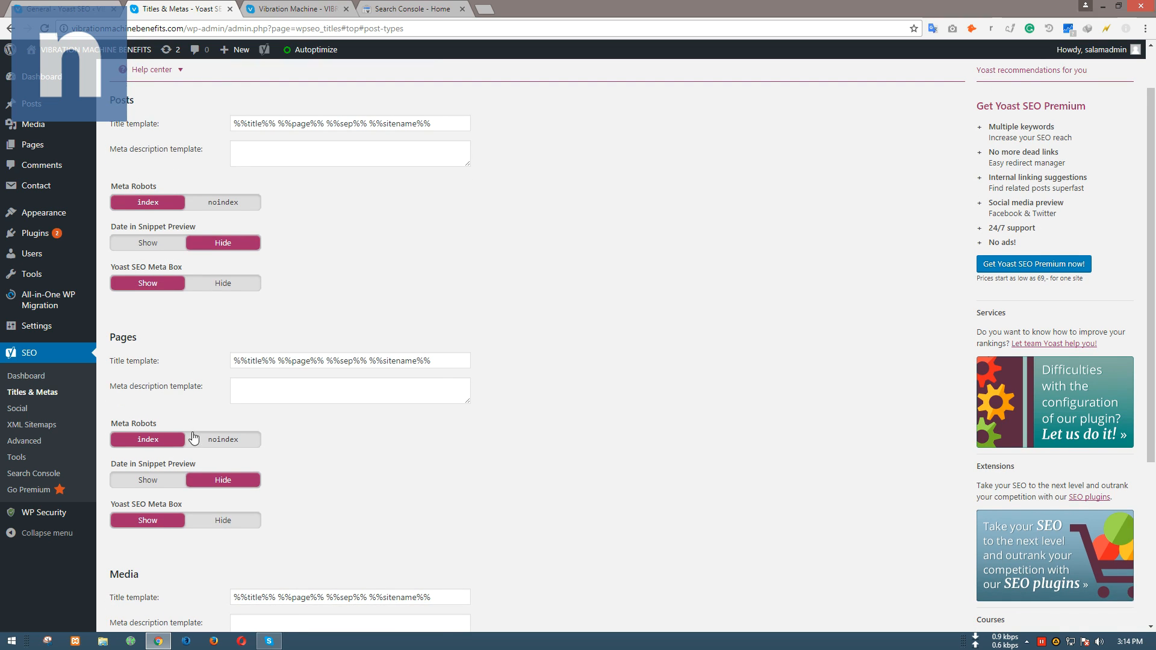
scroll(193, 438, "down", 3)
scroll(183, 181, "up", 2)
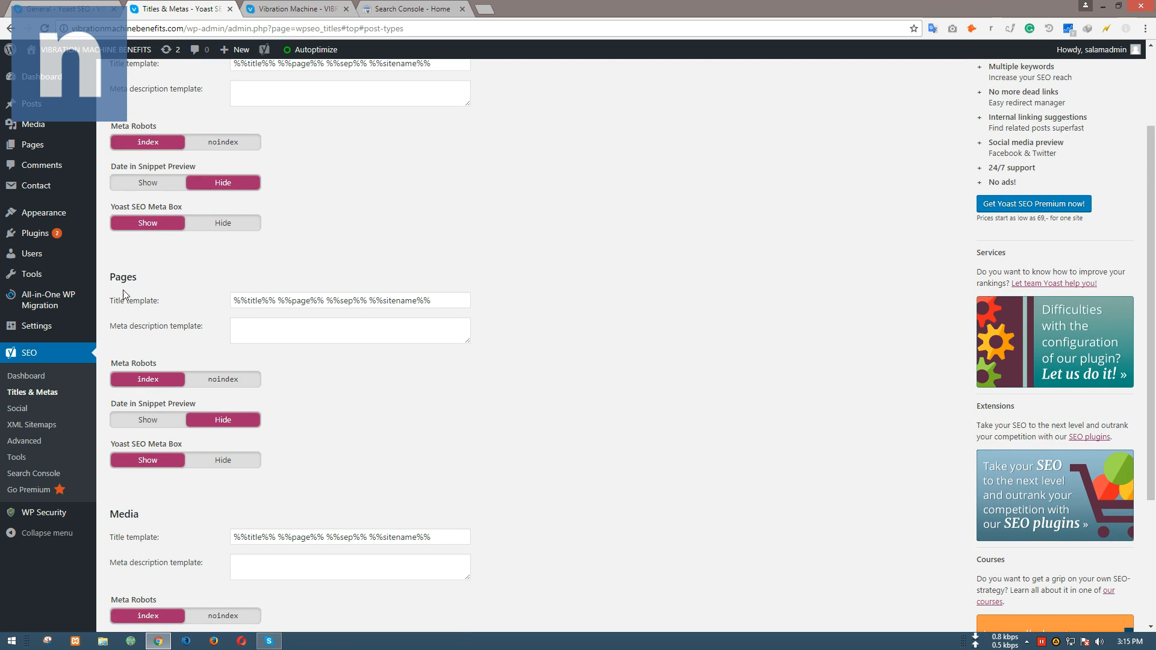
left_click(438, 300)
scroll(343, 320, "down", 2)
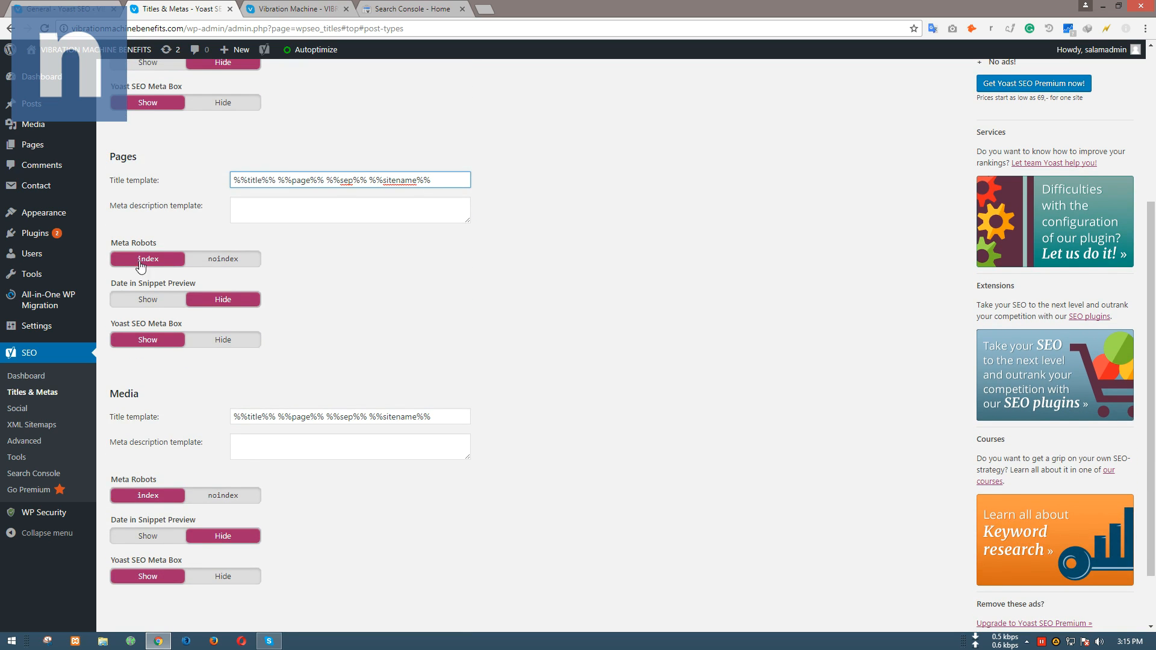
scroll(149, 233, "down", 2)
left_click(119, 169)
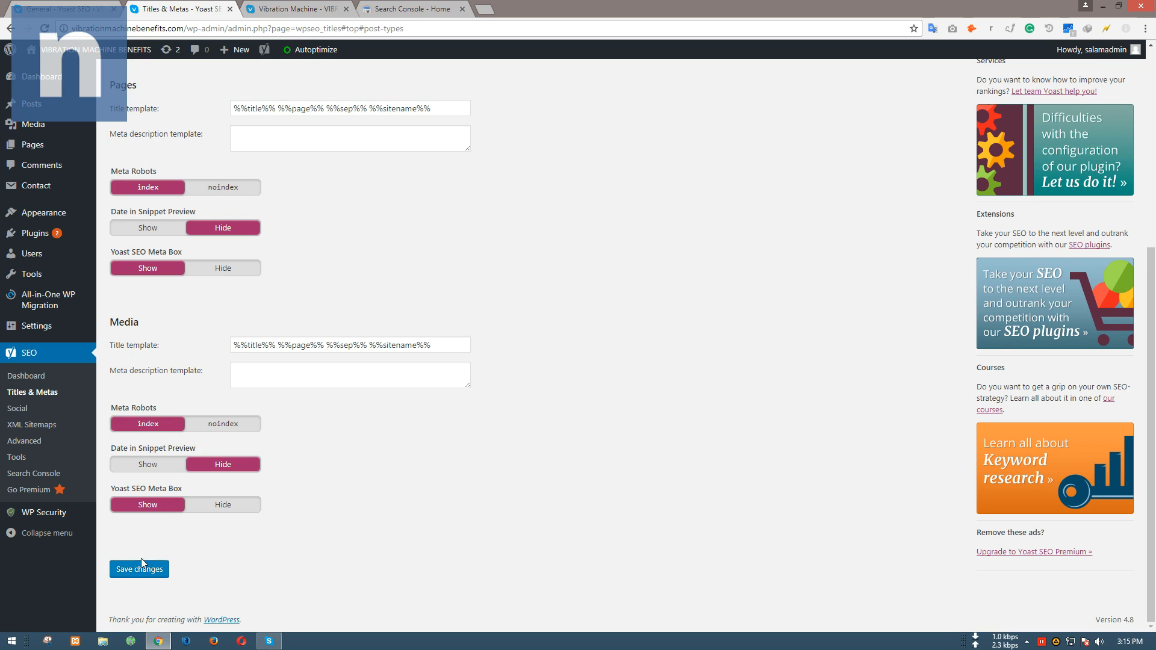
scroll(159, 403, "up", 5)
scroll(196, 421, "down", 5)
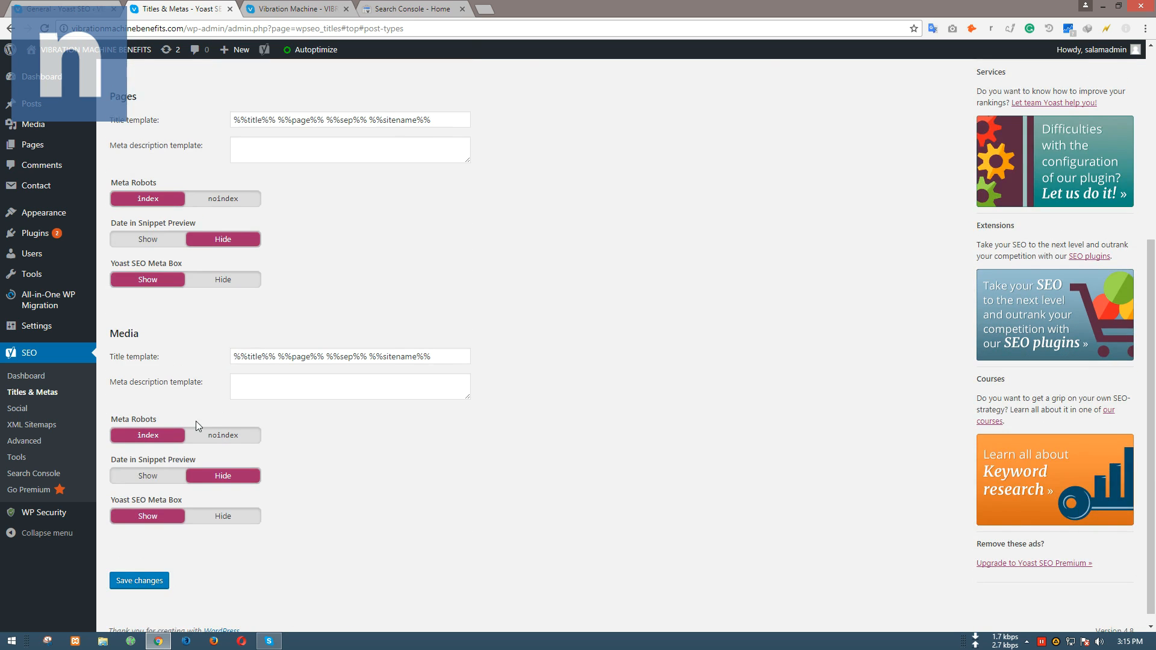
scroll(267, 203, "up", 10)
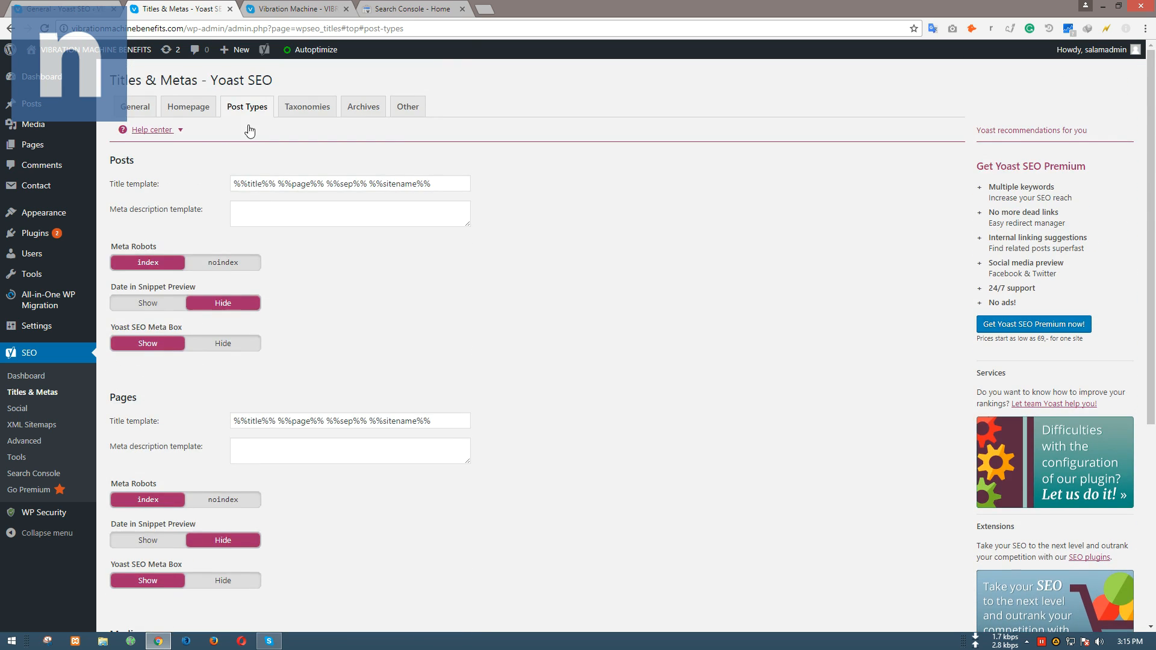
Review the Taxonomies settings for Categories, Tags and Format
left_click(302, 114)
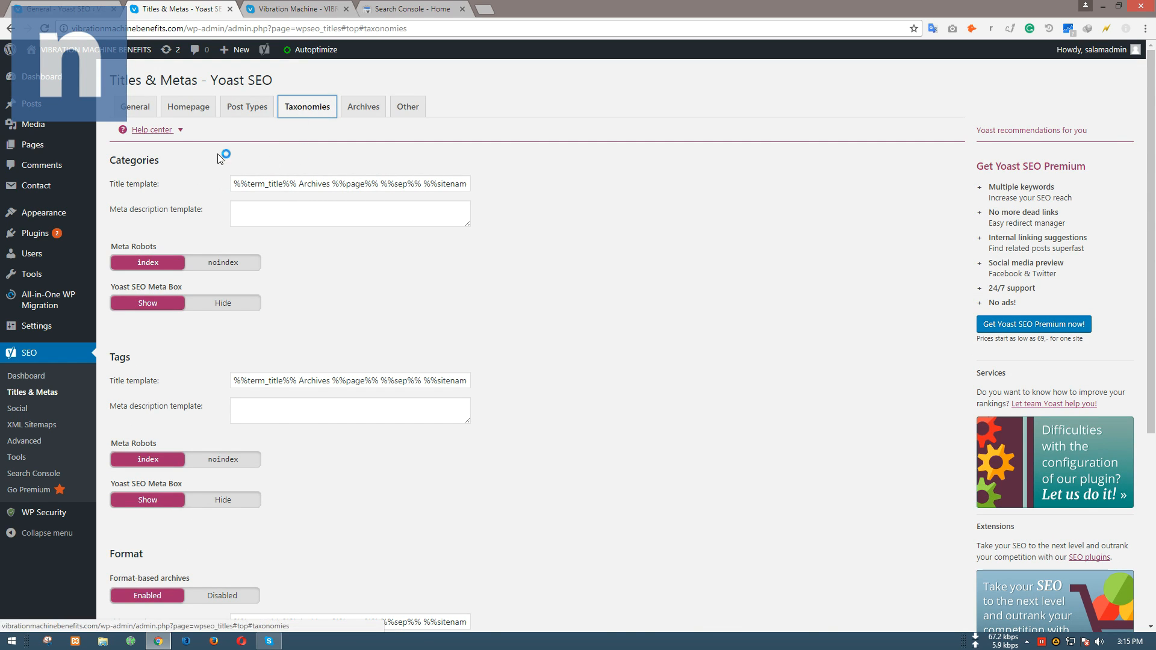
scroll(203, 361, "down", 3)
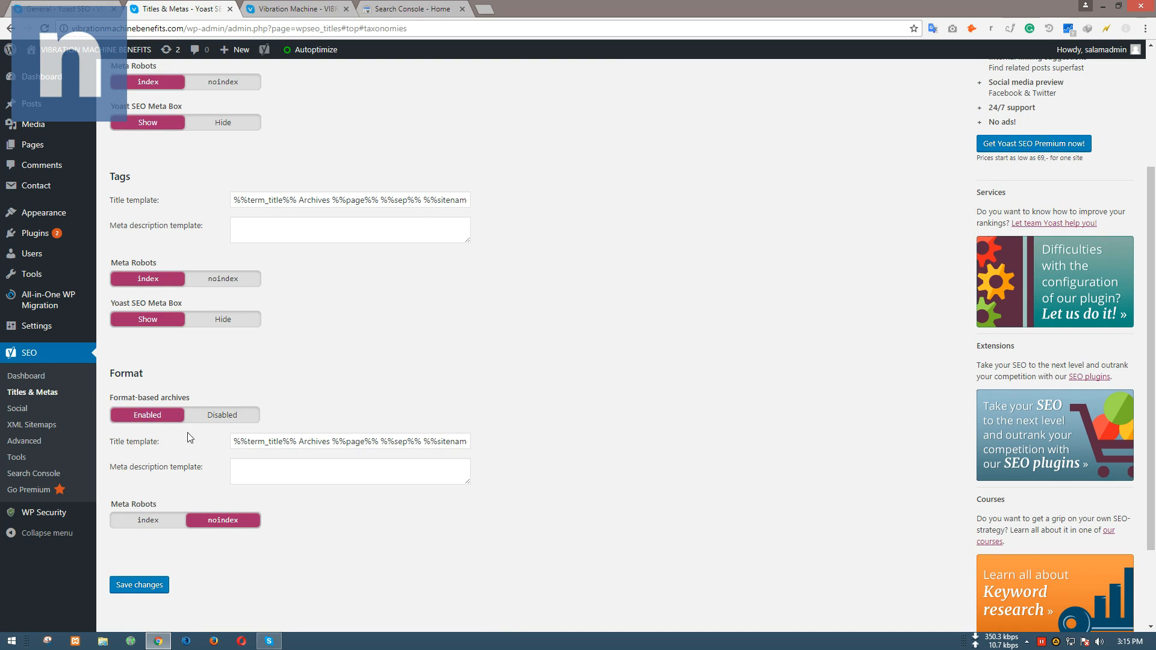
scroll(193, 412, "up", 3)
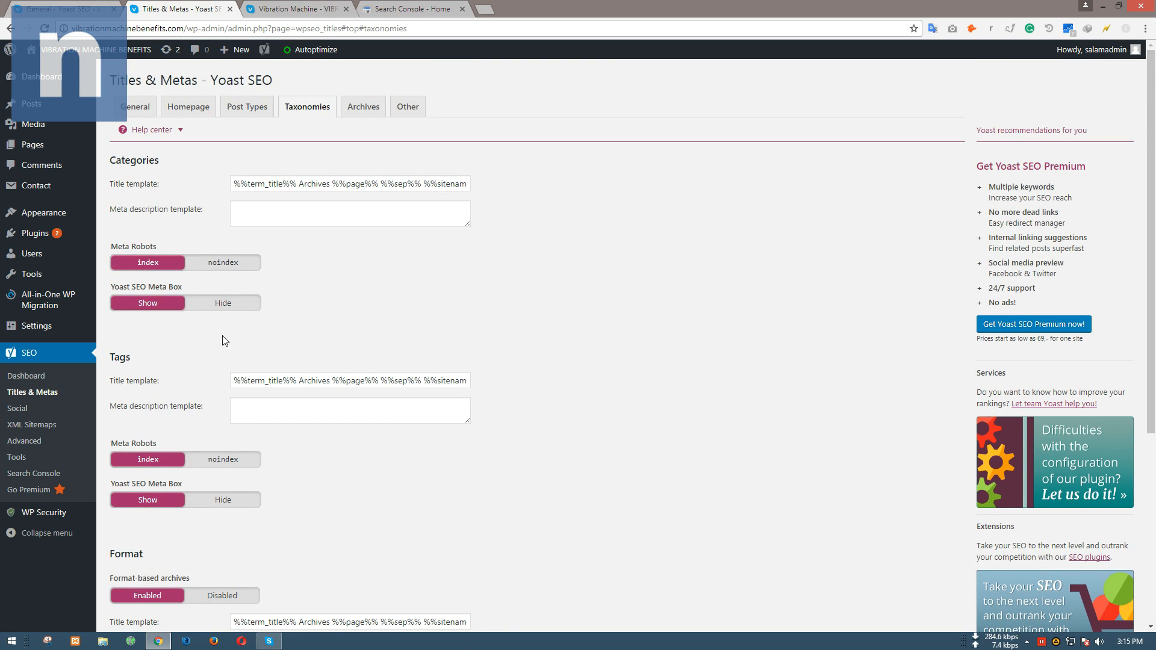
scroll(168, 392, "down", 5)
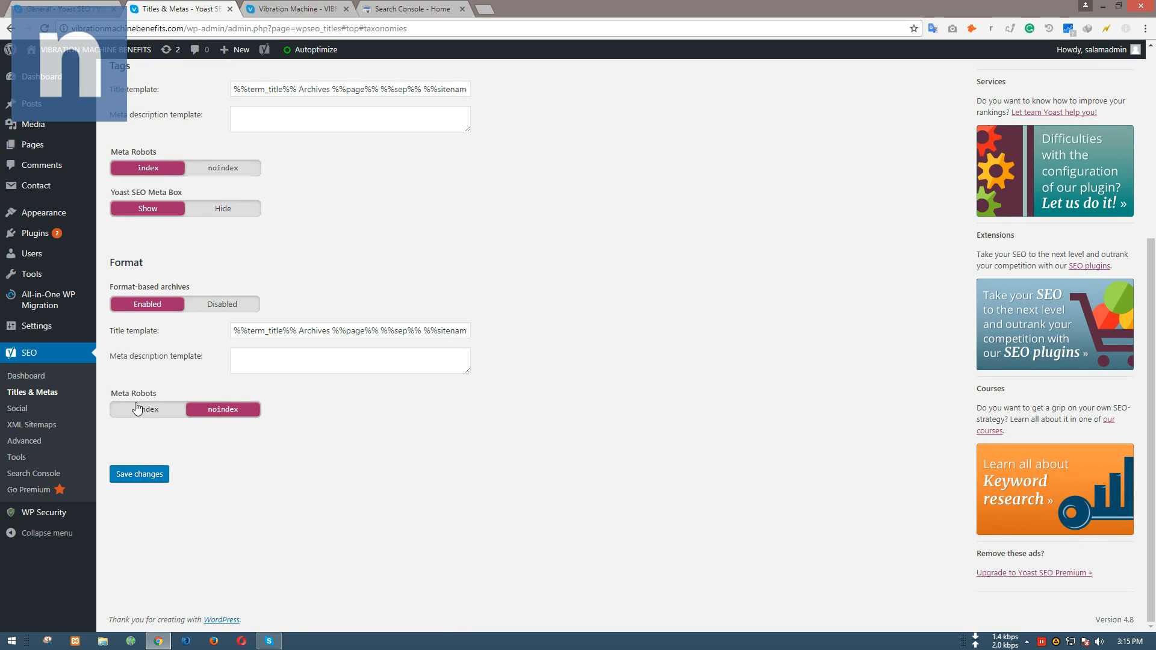
scroll(236, 417, "up", 5)
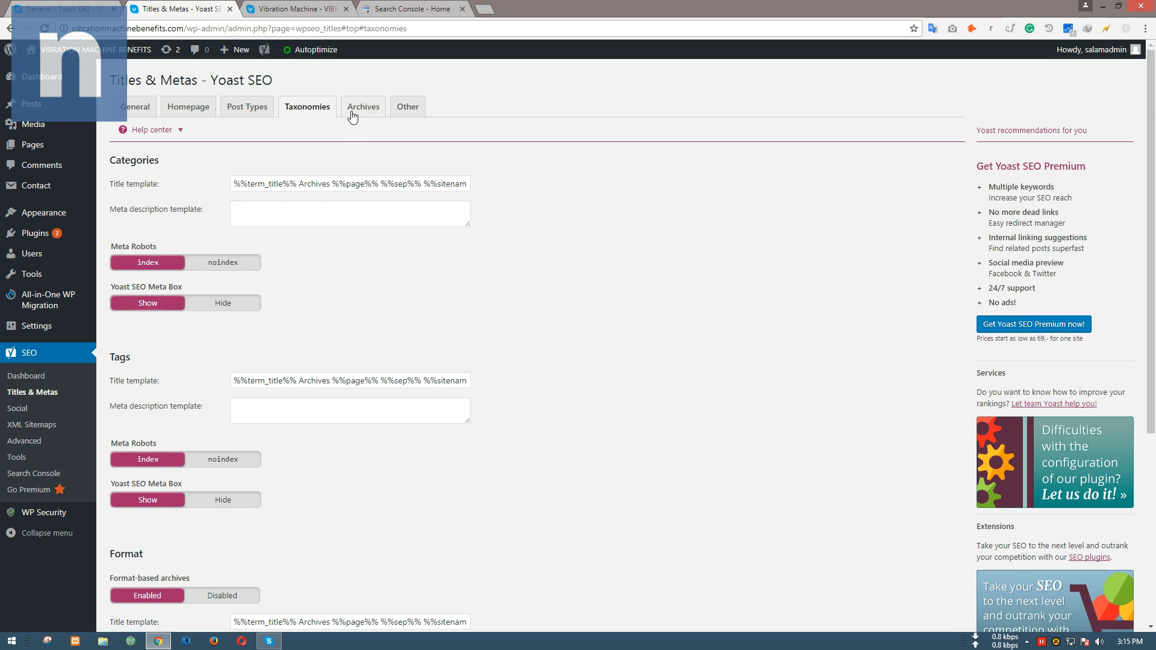
Examine the author archives and date archives options in the Archives settings
left_click(355, 109)
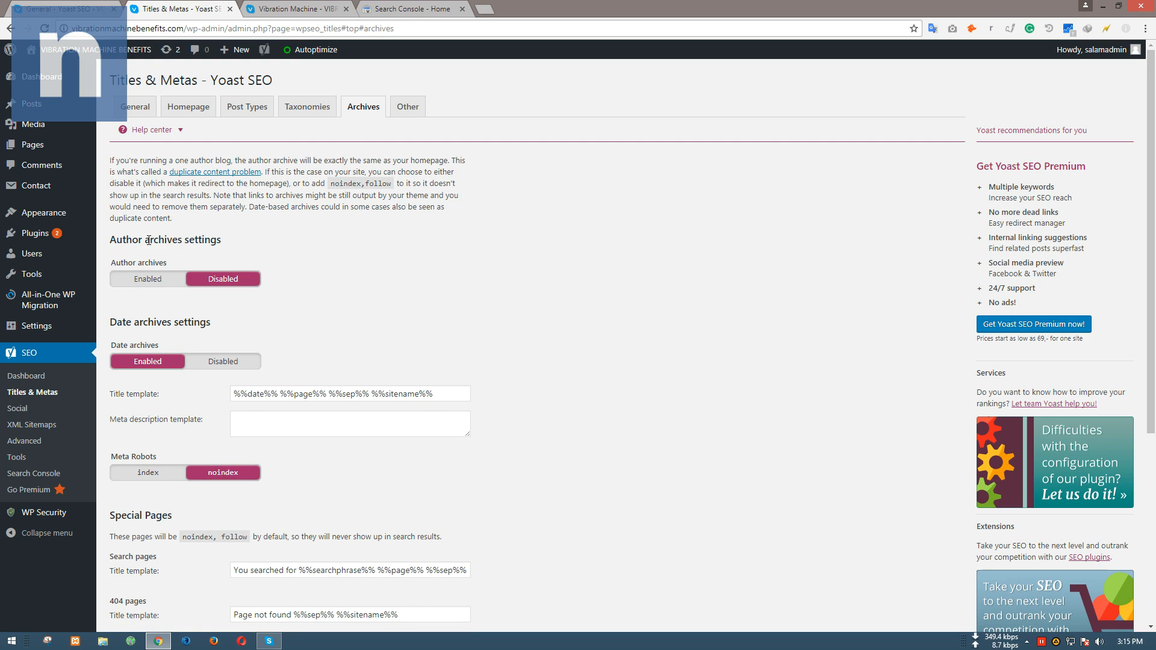
left_click_drag(146, 241, 179, 240)
scroll(146, 380, "down", 3)
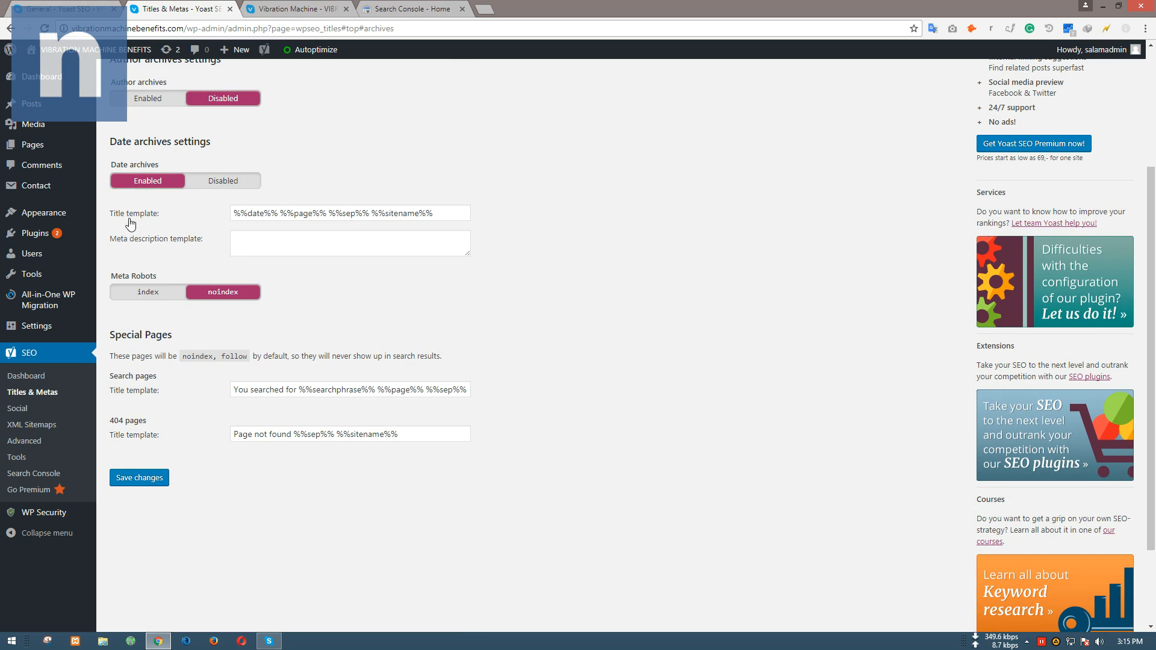
left_click_drag(133, 142, 172, 143)
left_click(173, 150)
left_click(226, 146)
Set Meta Robots for the date archives to index and save the changes
left_click(460, 213)
left_click(237, 245)
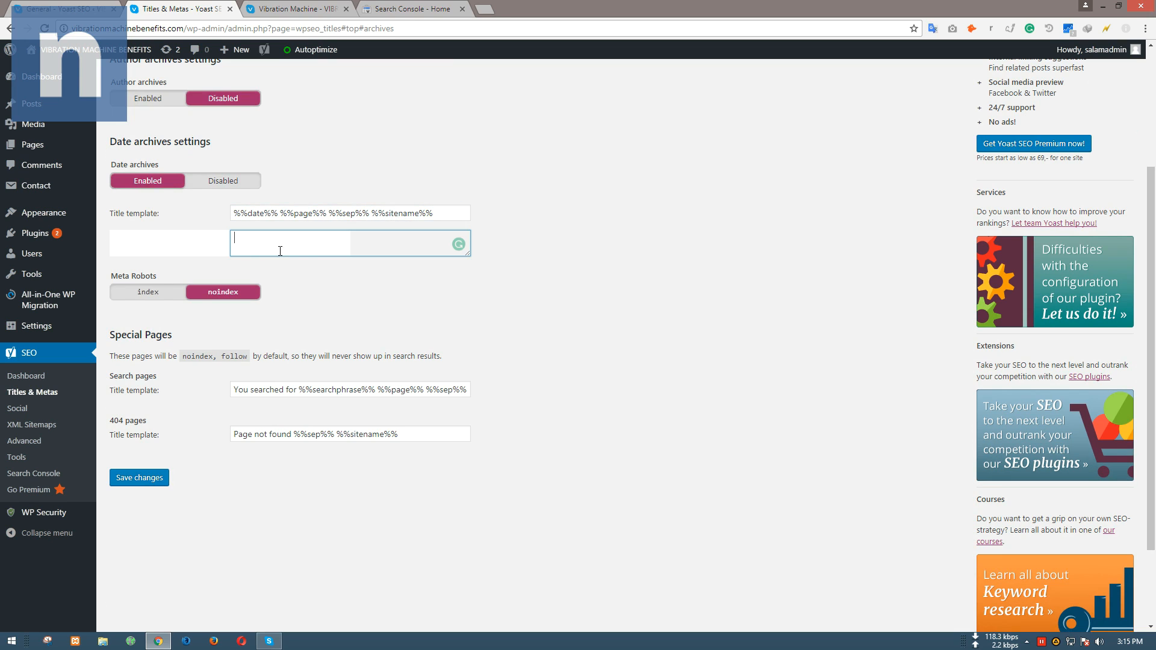
left_click(141, 295)
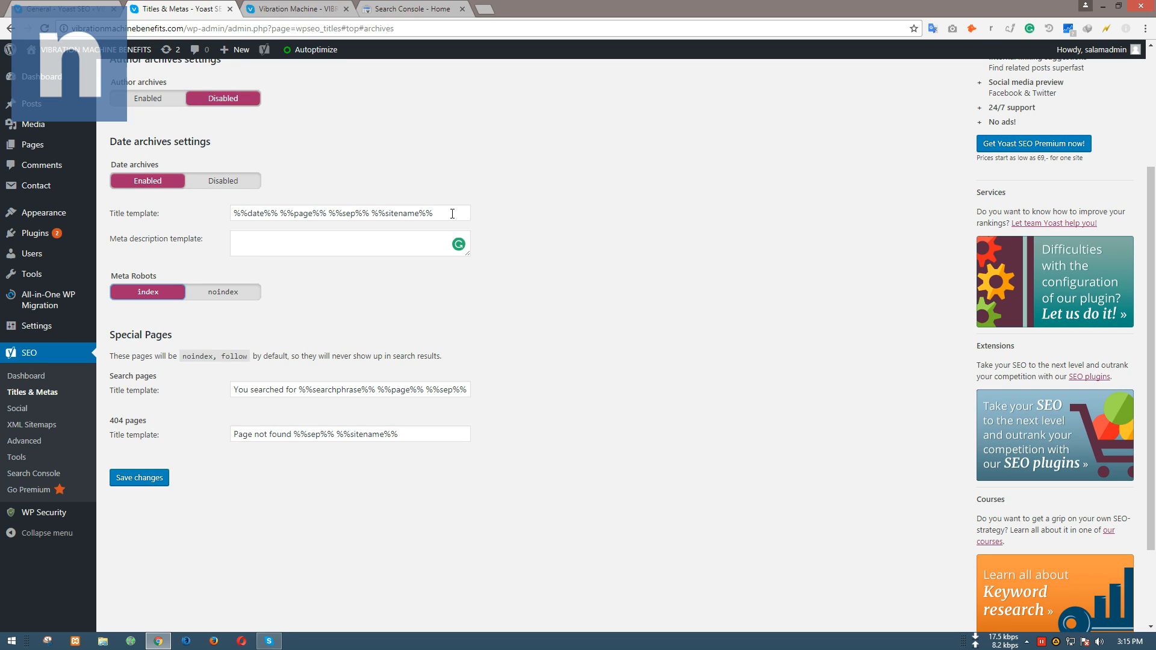
left_click(563, 236)
scroll(153, 427, "up", 1)
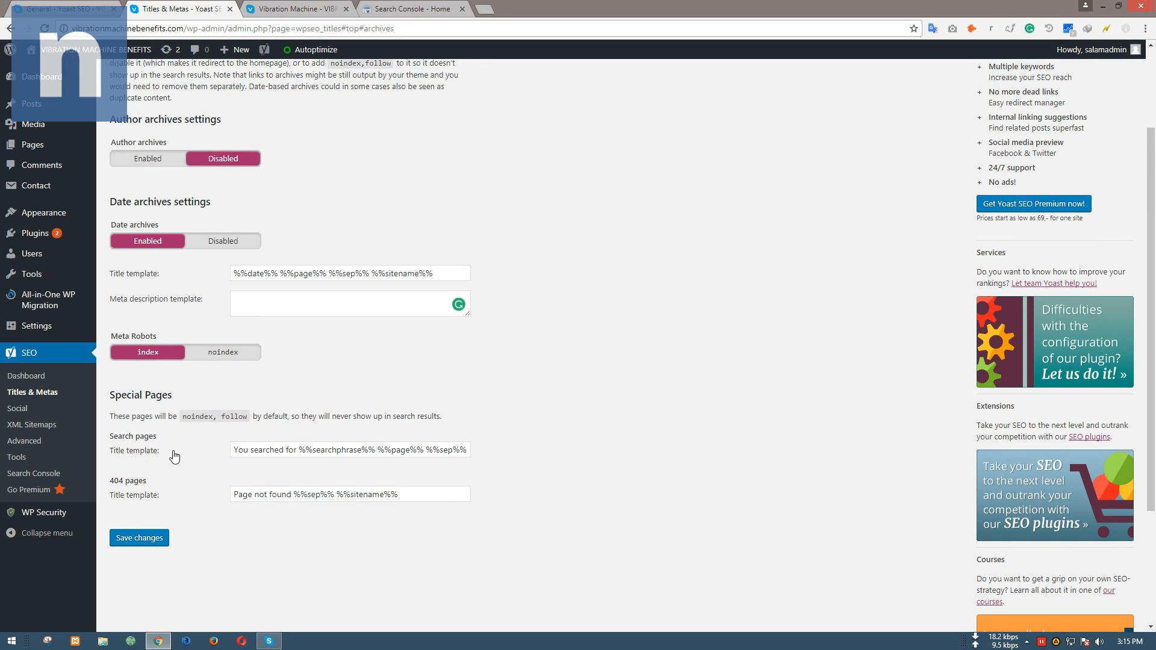
scroll(200, 465, "down", 2)
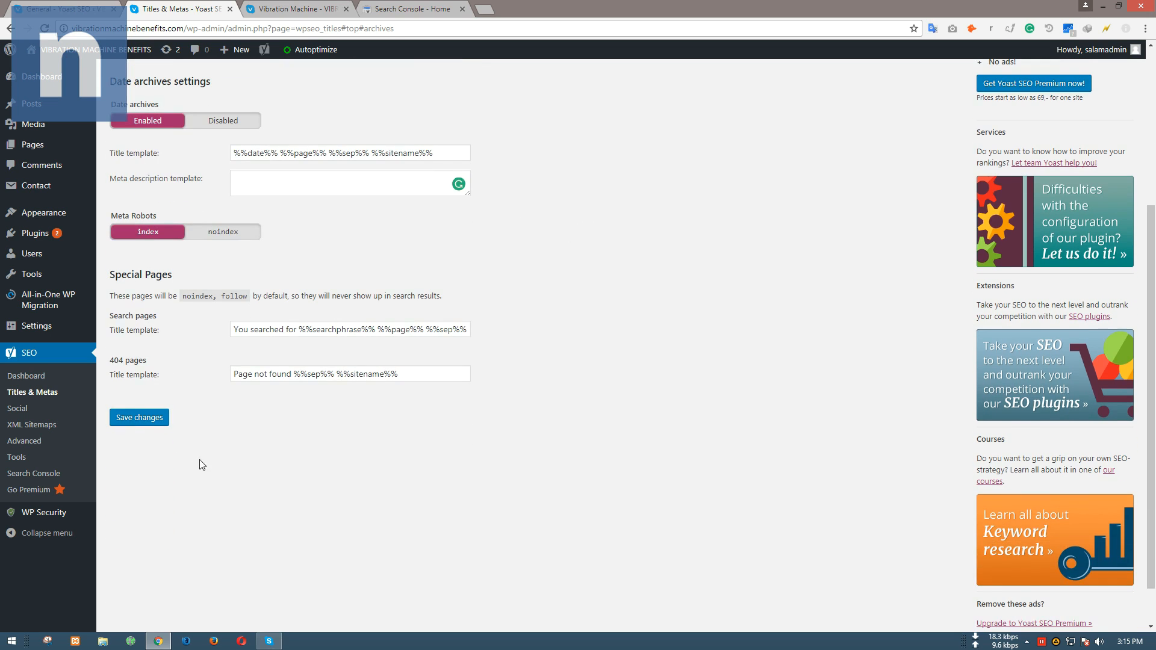
left_click(145, 425)
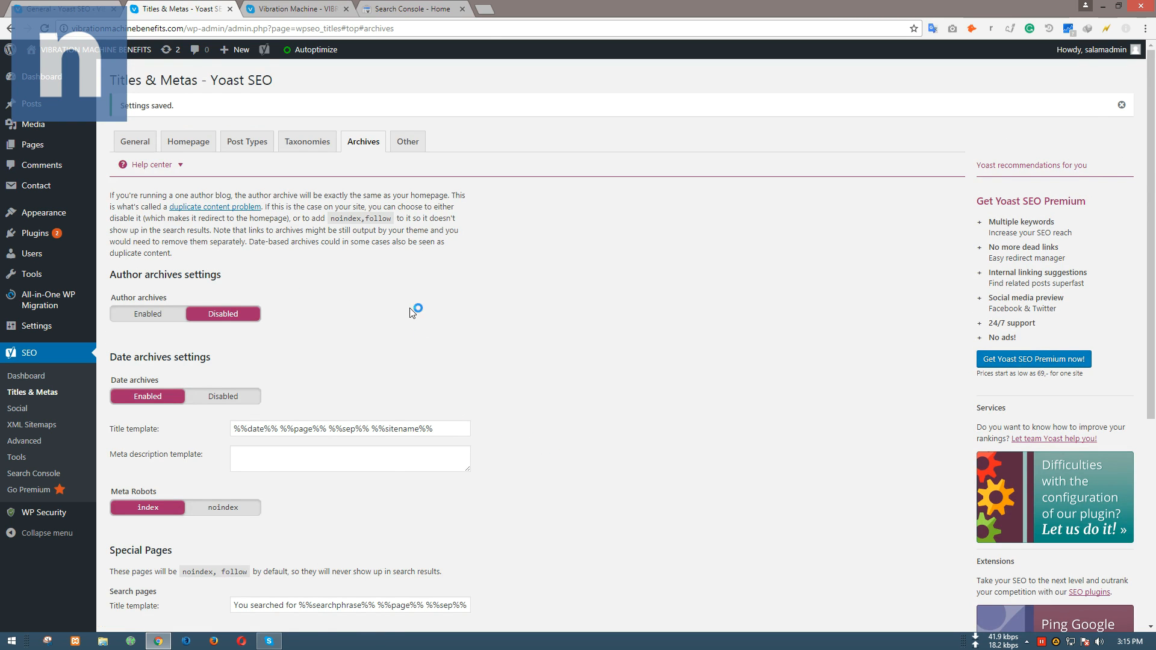
scroll(485, 499, "down", 5)
scroll(475, 457, "up", 5)
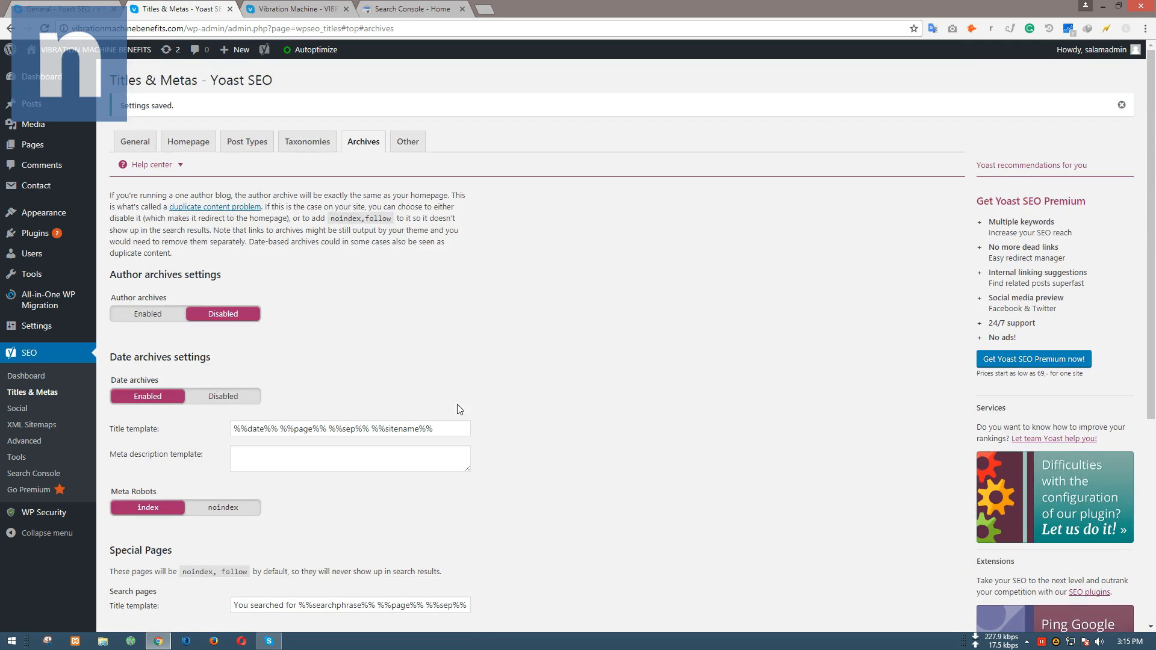
Examine the sitewide meta settings for subpages of archives and the meta keywords tag under Other
left_click(406, 147)
left_click_drag(111, 191, 178, 181)
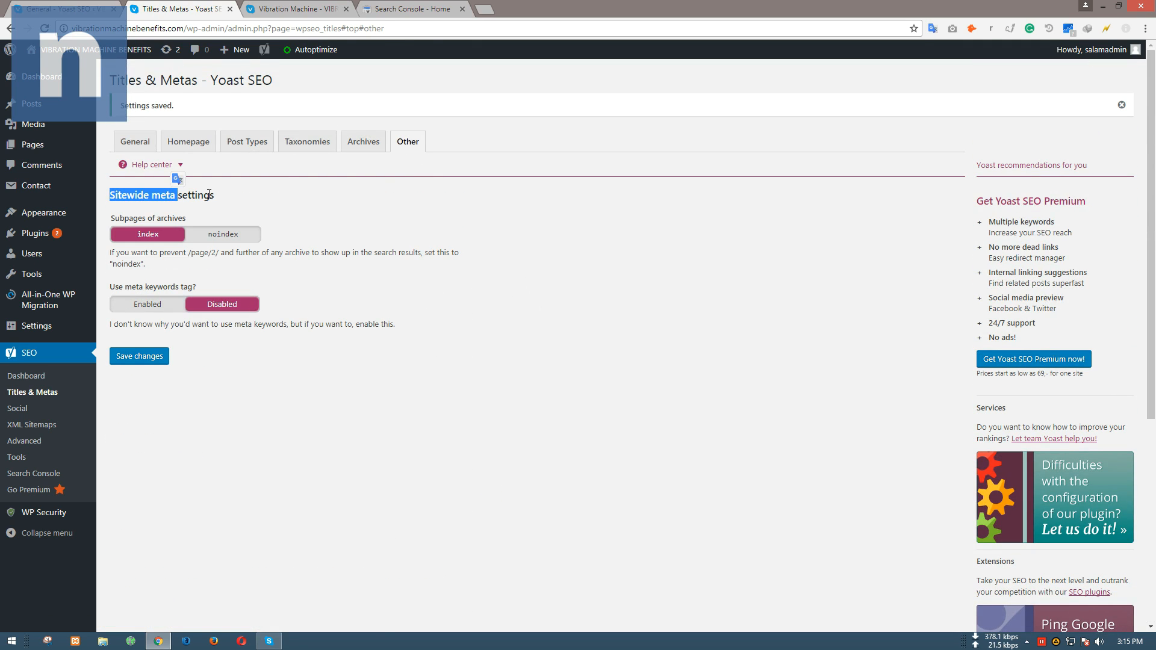
left_click(178, 180)
left_click_drag(119, 218, 164, 216)
left_click(200, 216)
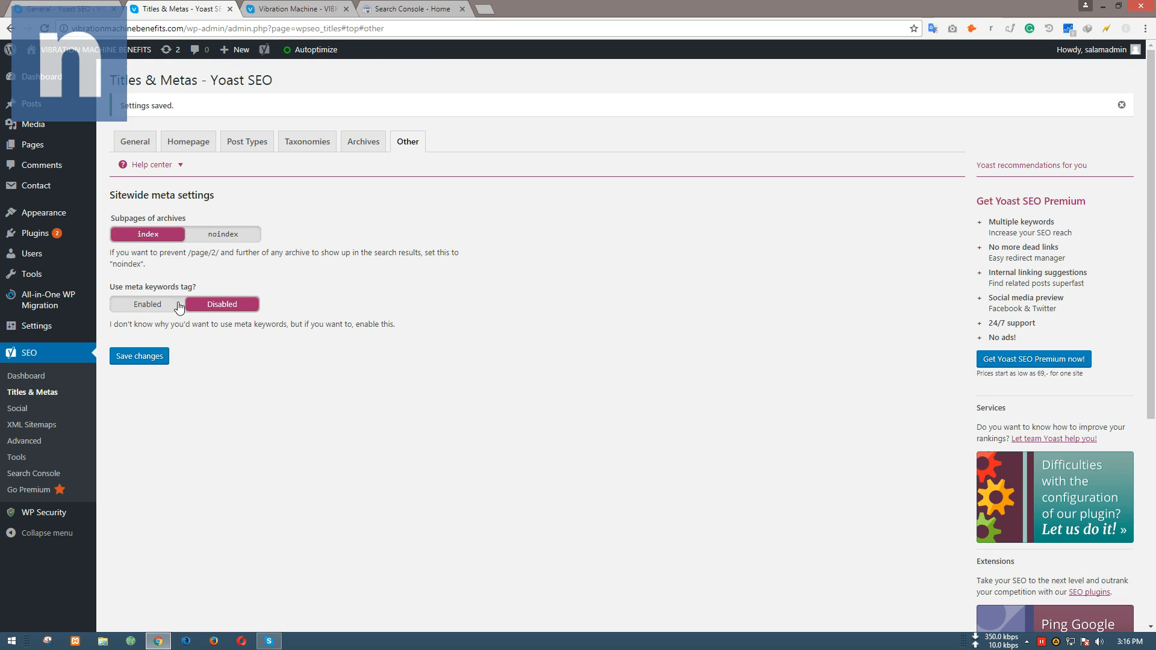
left_click_drag(115, 325, 196, 310)
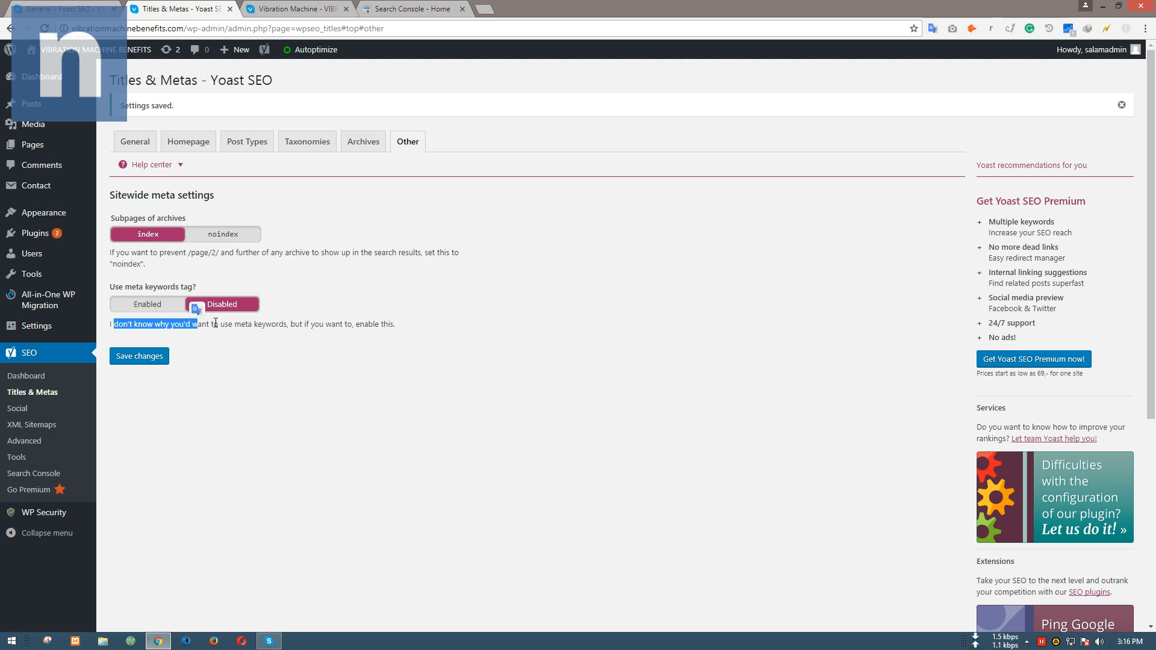
Open the Yoast SEO Social settings and review the profile fields for Facebook, Twitter, Instagram, LinkedIn and the other networks
left_click(183, 322)
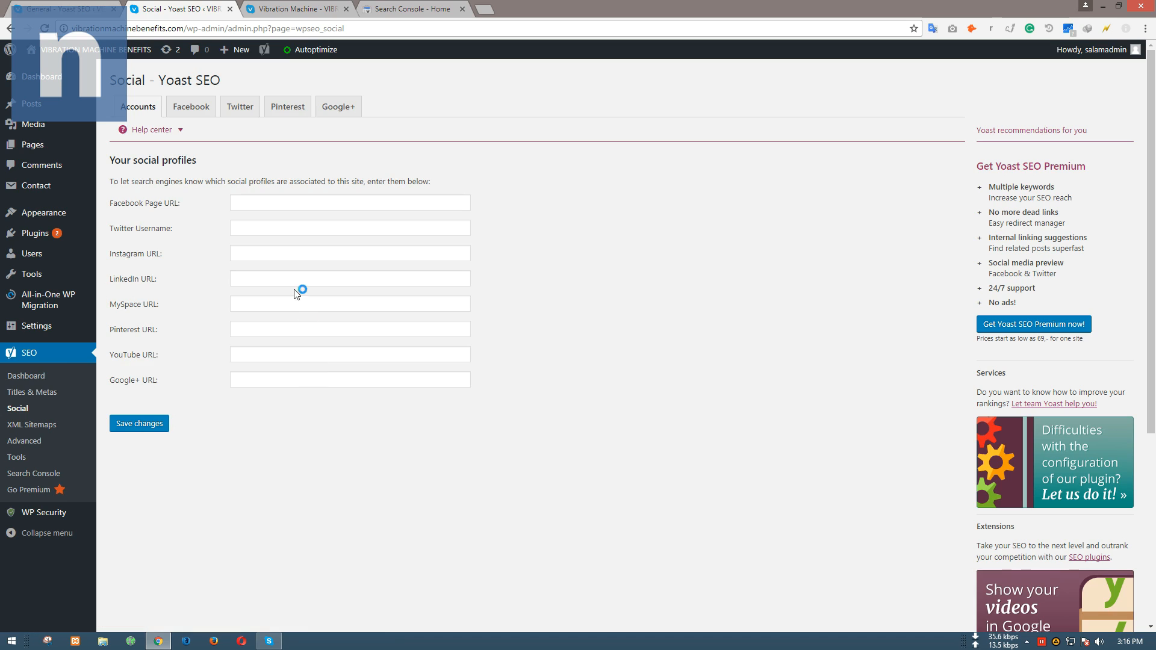
left_click(253, 203)
left_click(274, 228)
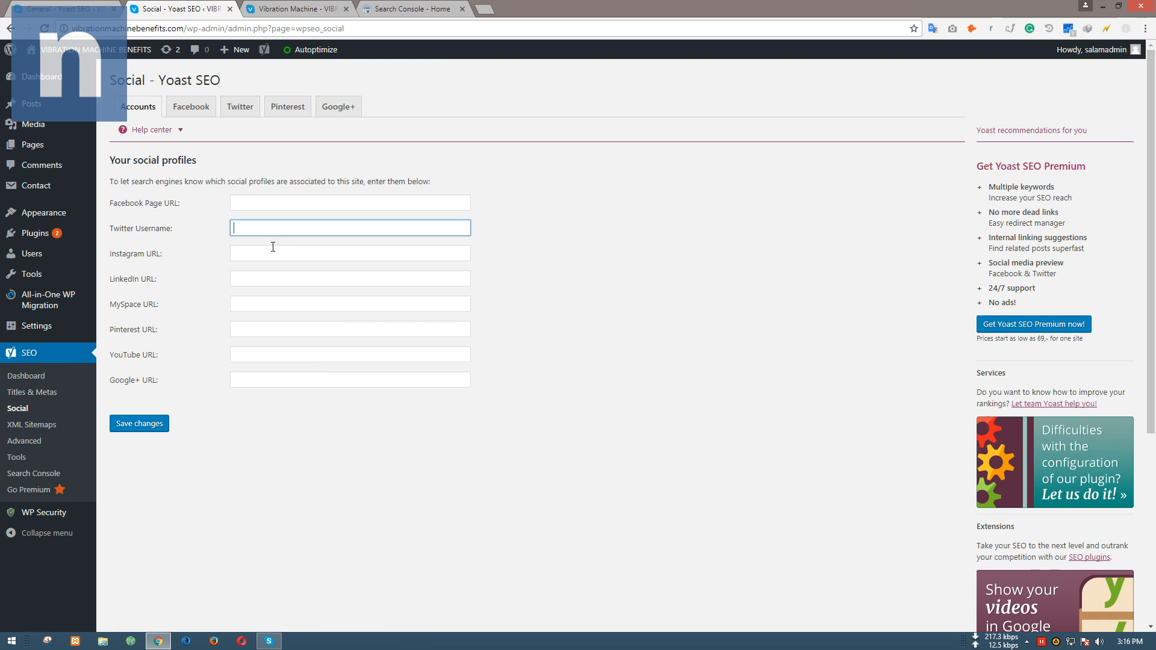
key("Tab")
left_click(253, 281)
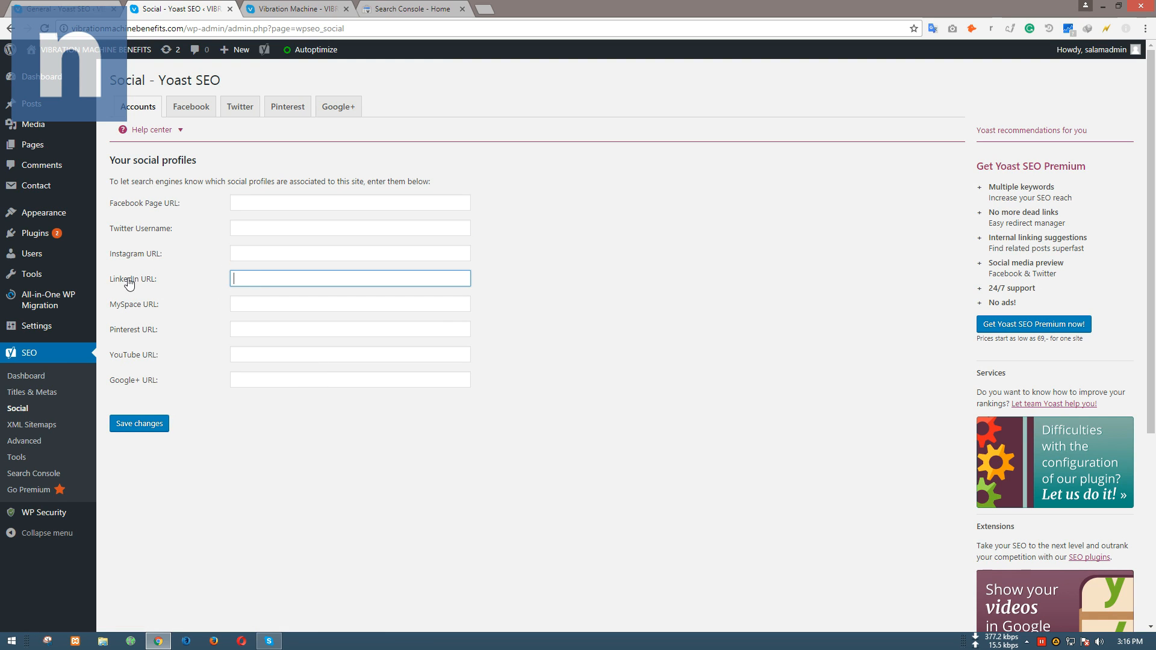
left_click(255, 305)
left_click(254, 329)
left_click(255, 411)
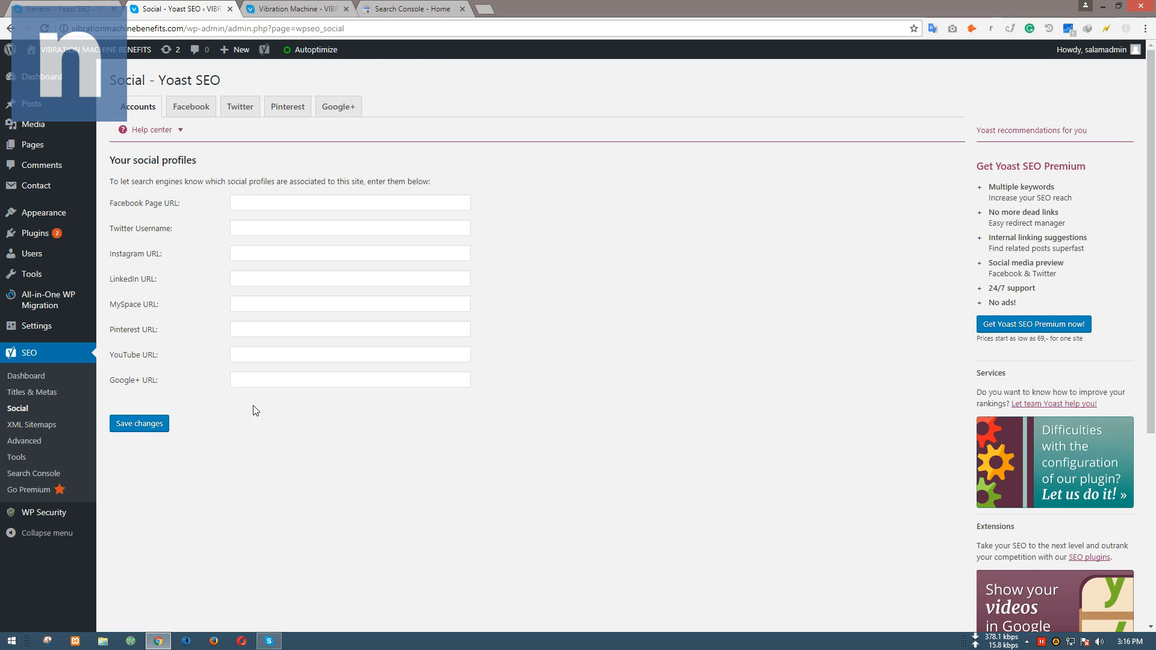
Examine the Facebook settings for Open Graph meta data, default image, Insights and Admins, and App ID
left_click(198, 111)
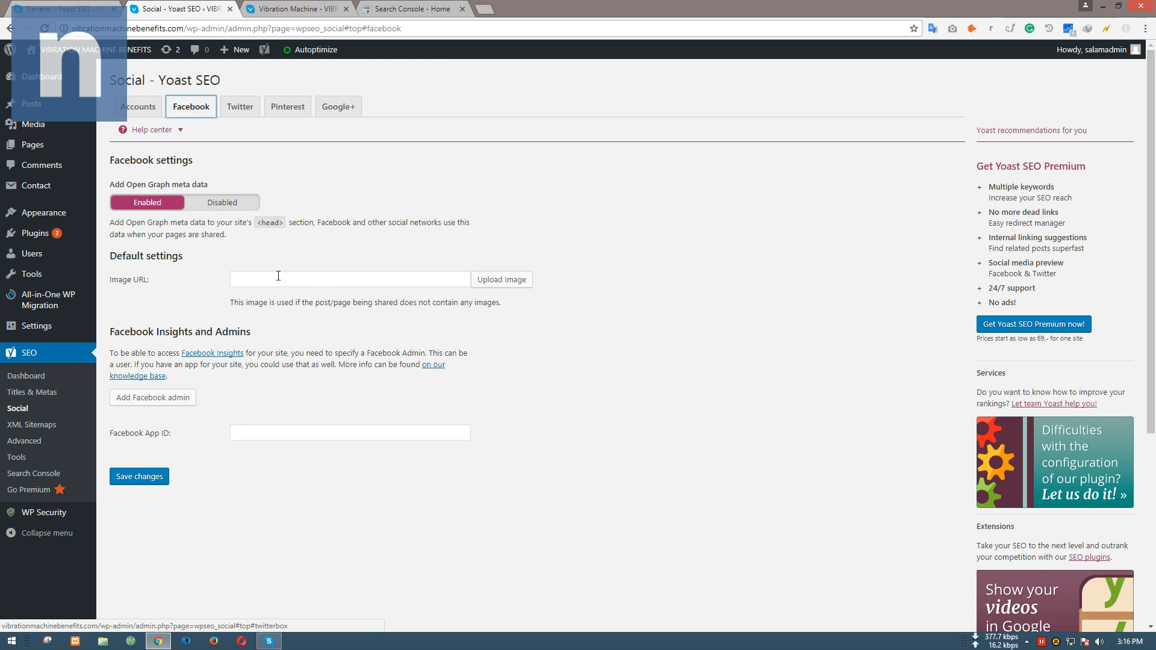
left_click(293, 292)
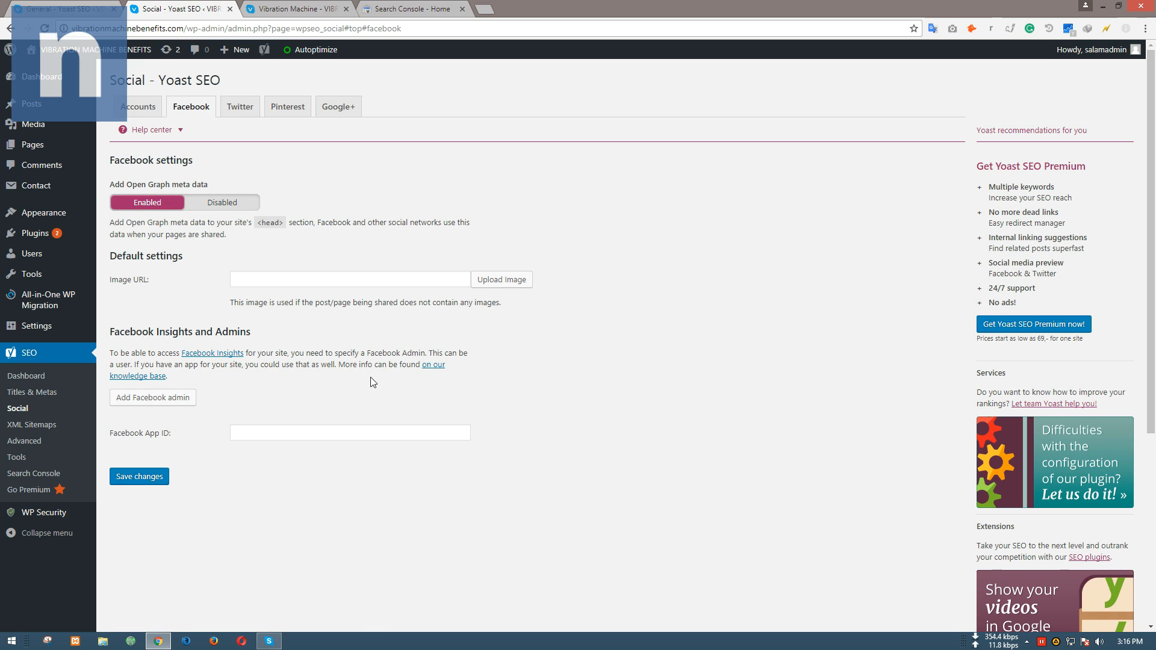
left_click(293, 430)
left_click(348, 338)
left_click_drag(310, 352, 350, 353)
left_click(345, 335)
Review the Twitter settings for card meta data and the default card type
left_click(244, 110)
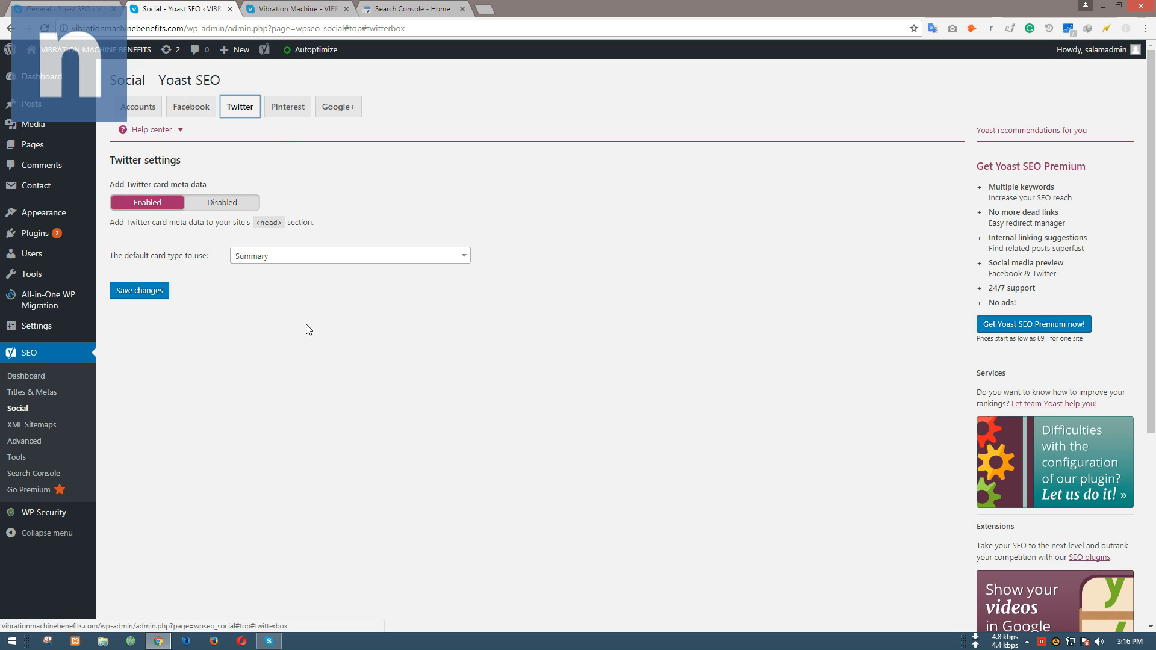
left_click(278, 258)
left_click(277, 260)
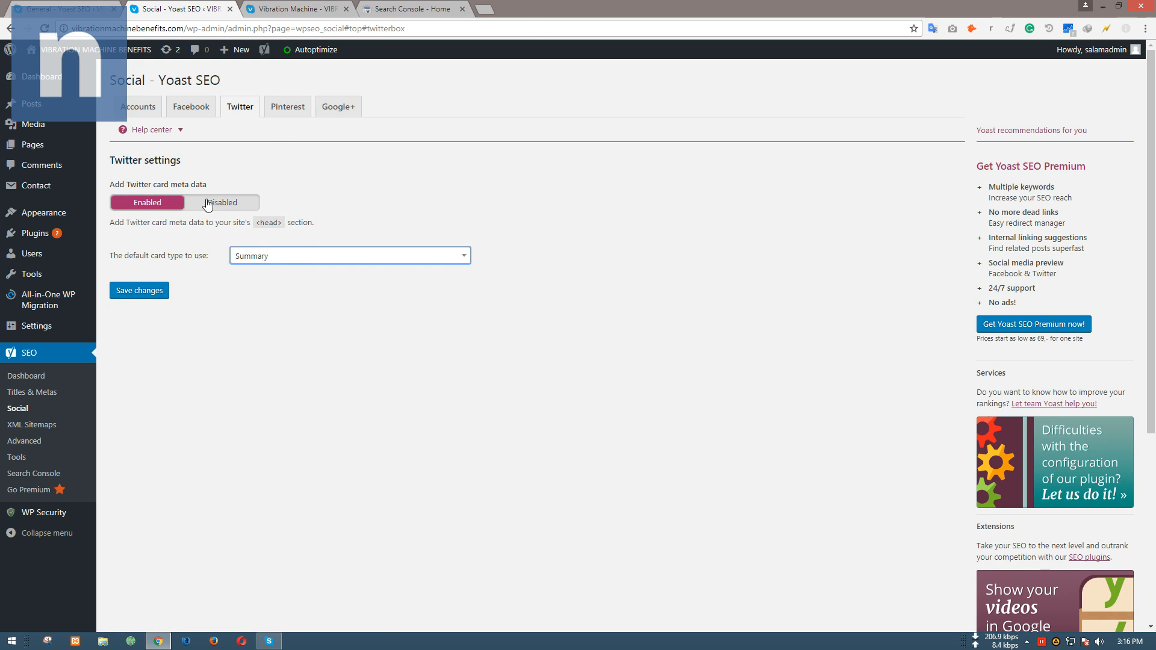
Read the Pinterest settings, including the Open Graph instructions and the Pinterest confirmation meta tag field
left_click(288, 119)
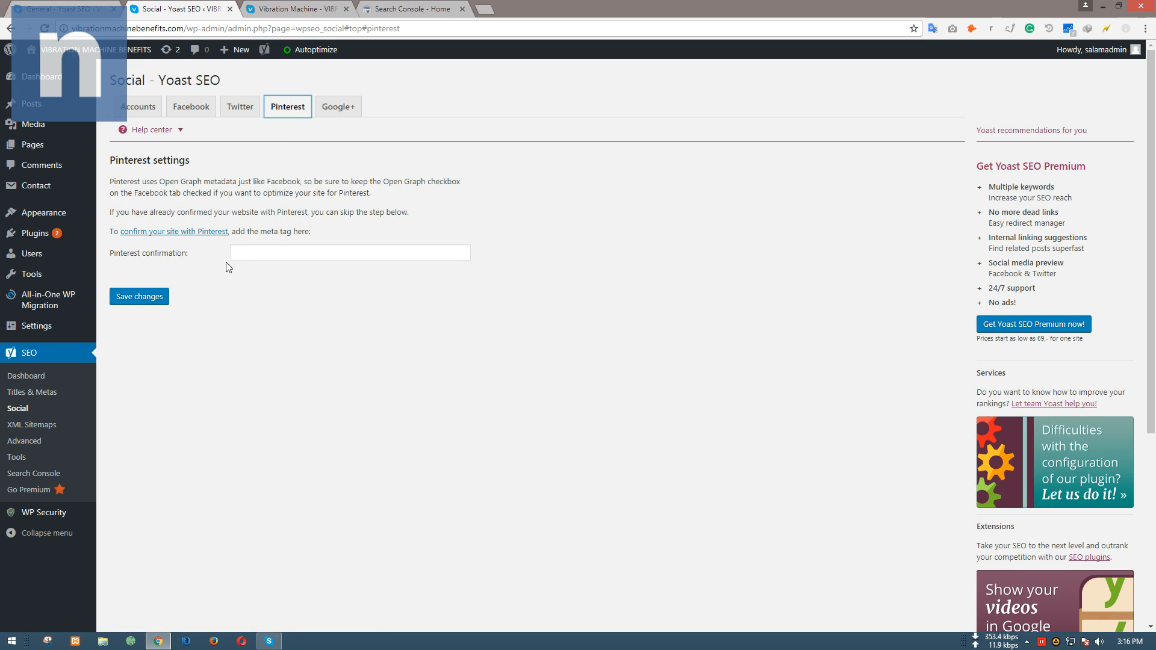
left_click(285, 252)
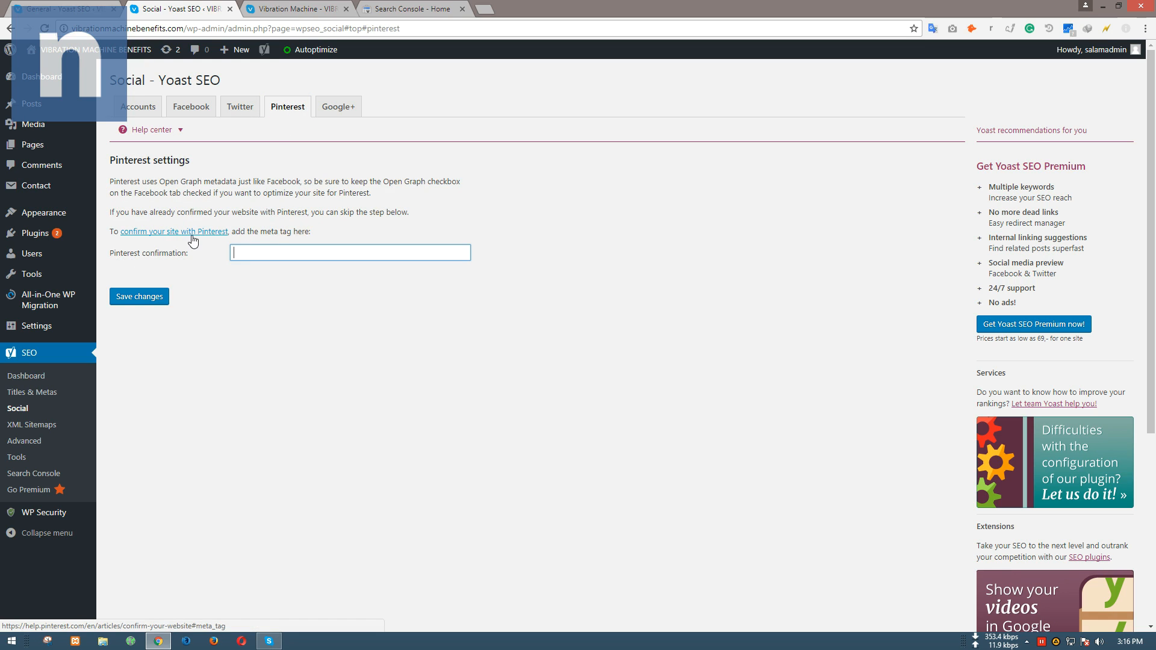
left_click(296, 292)
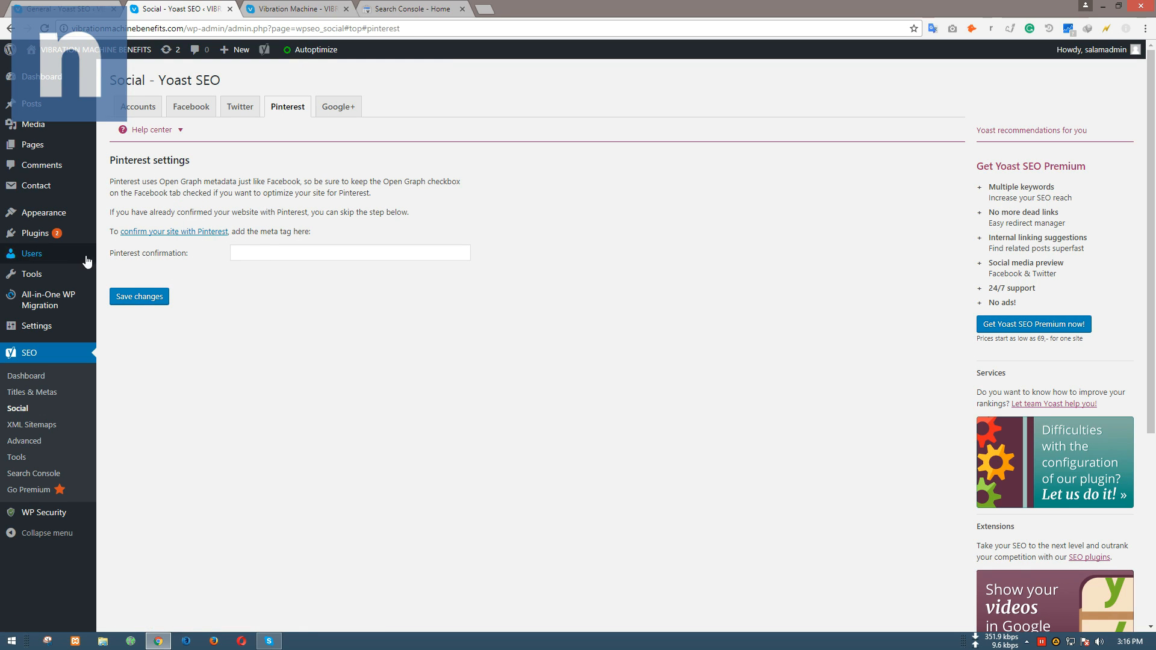
left_click(269, 249)
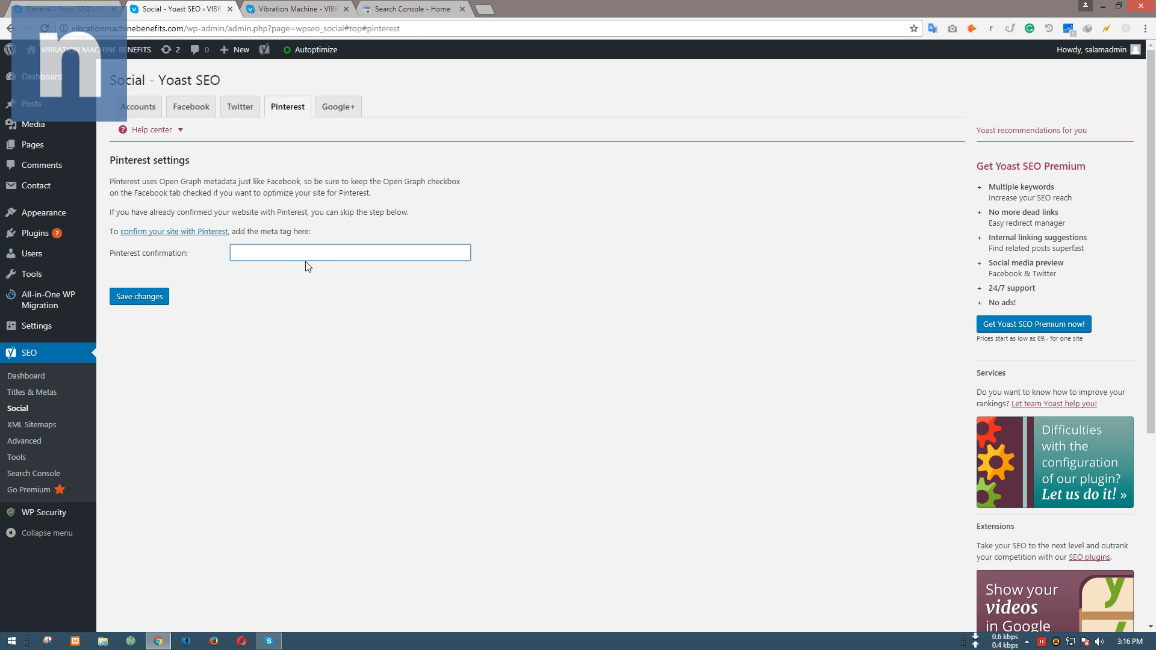
left_click_drag(310, 231, 120, 106)
left_click(155, 210)
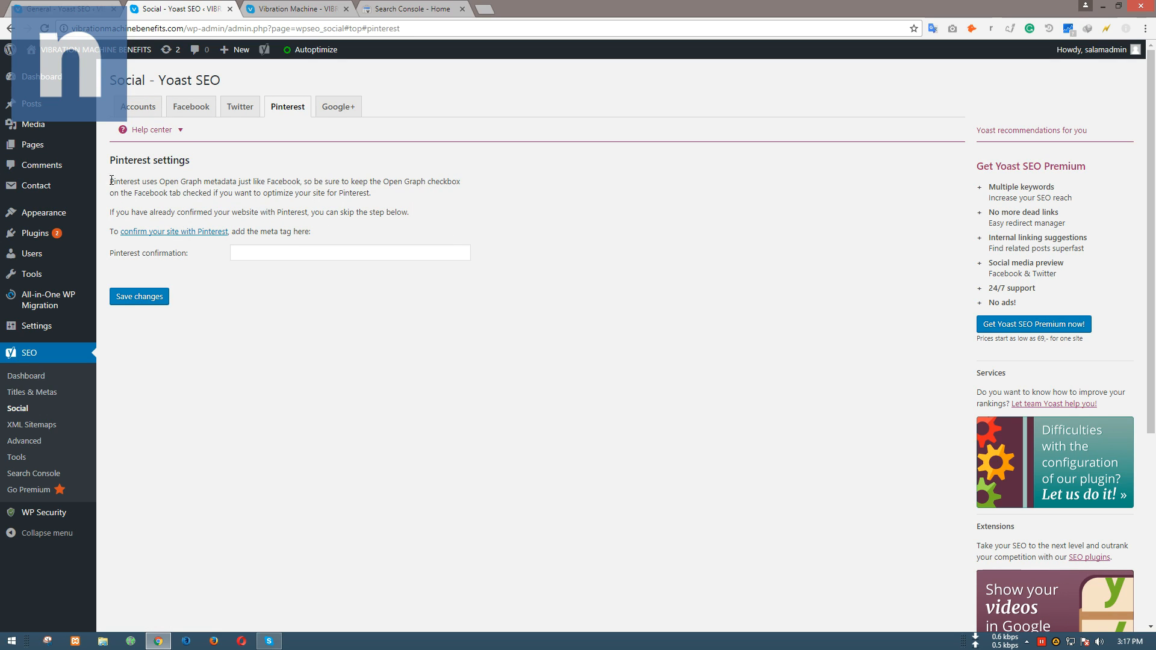
left_click_drag(109, 181, 473, 212)
left_click(315, 250)
left_click(283, 245)
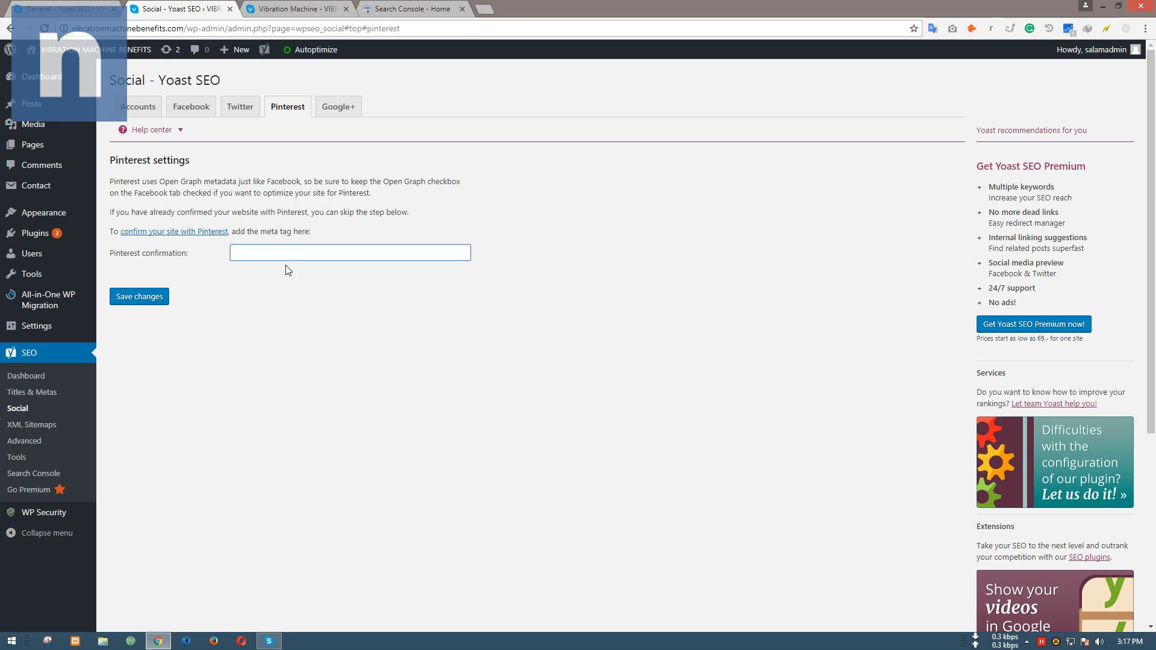
Examine the Google+ settings and the field for the Google Publisher Page
left_click(331, 111)
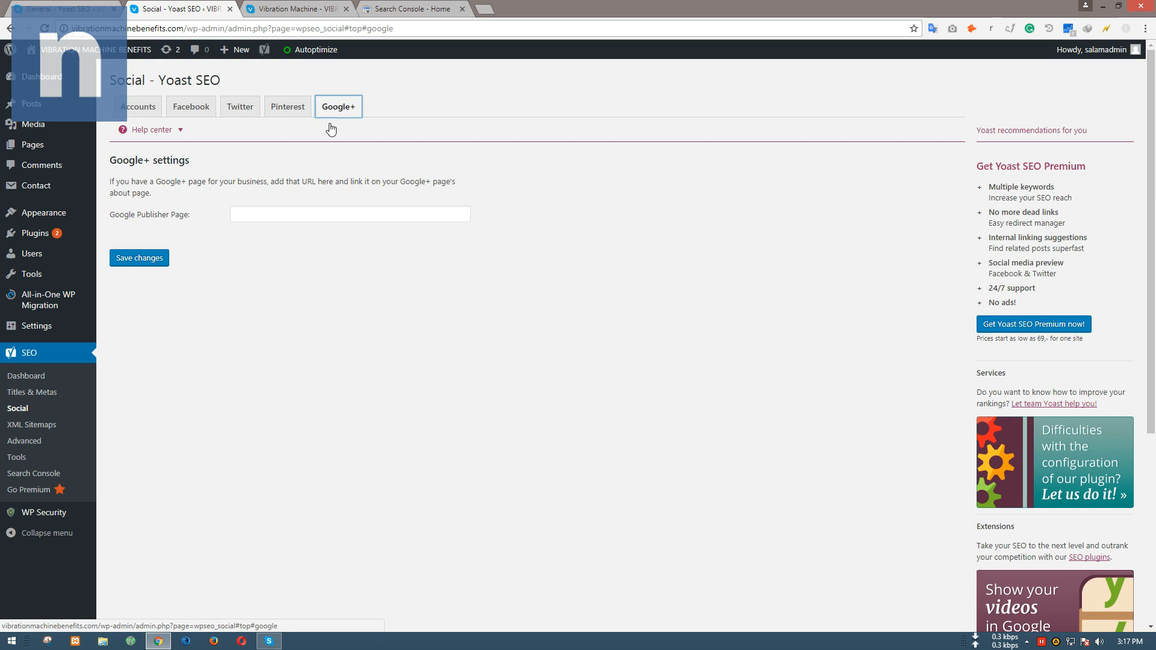
left_click(309, 212)
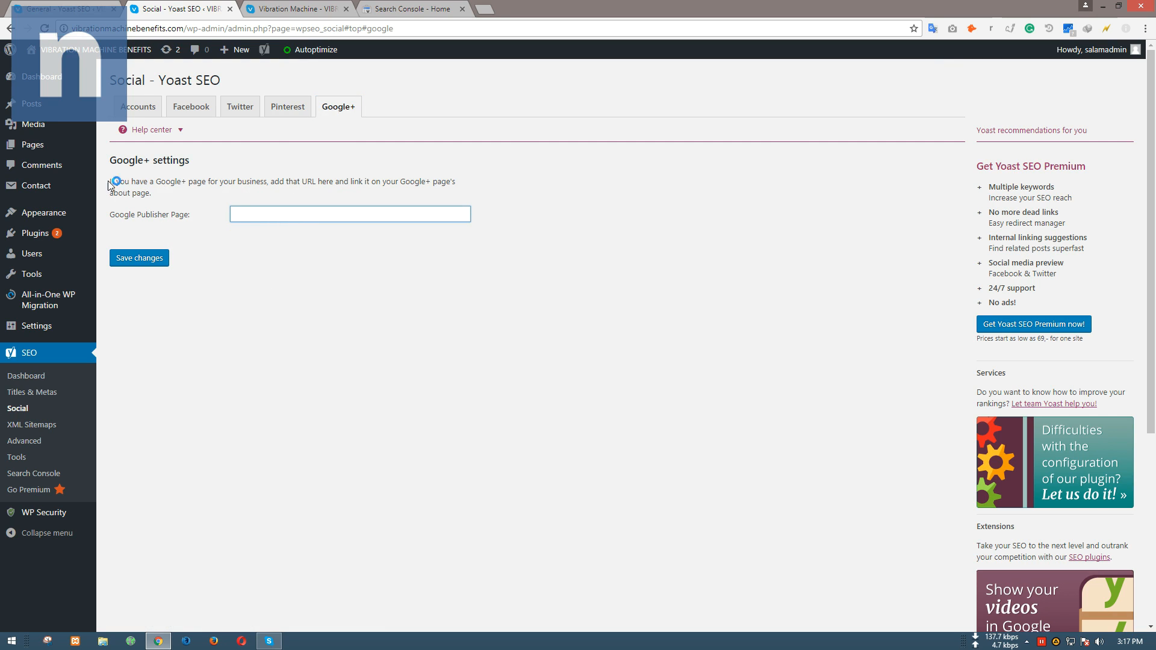
left_click_drag(111, 186, 361, 101)
left_click(389, 95)
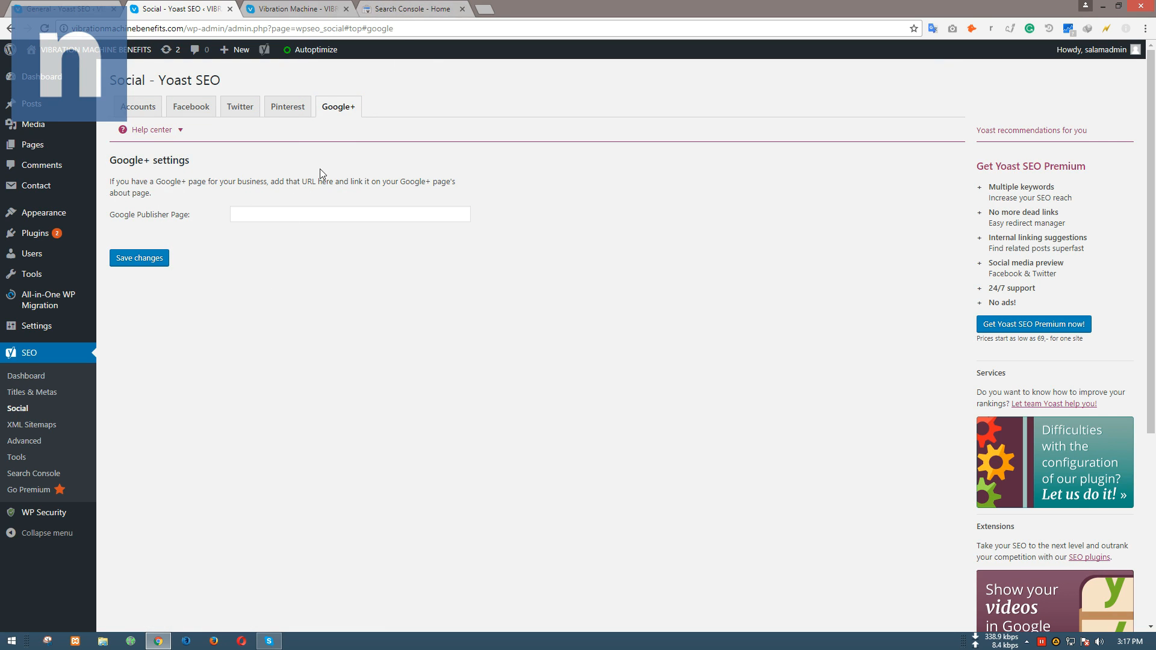
left_click(289, 214)
left_click(413, 8)
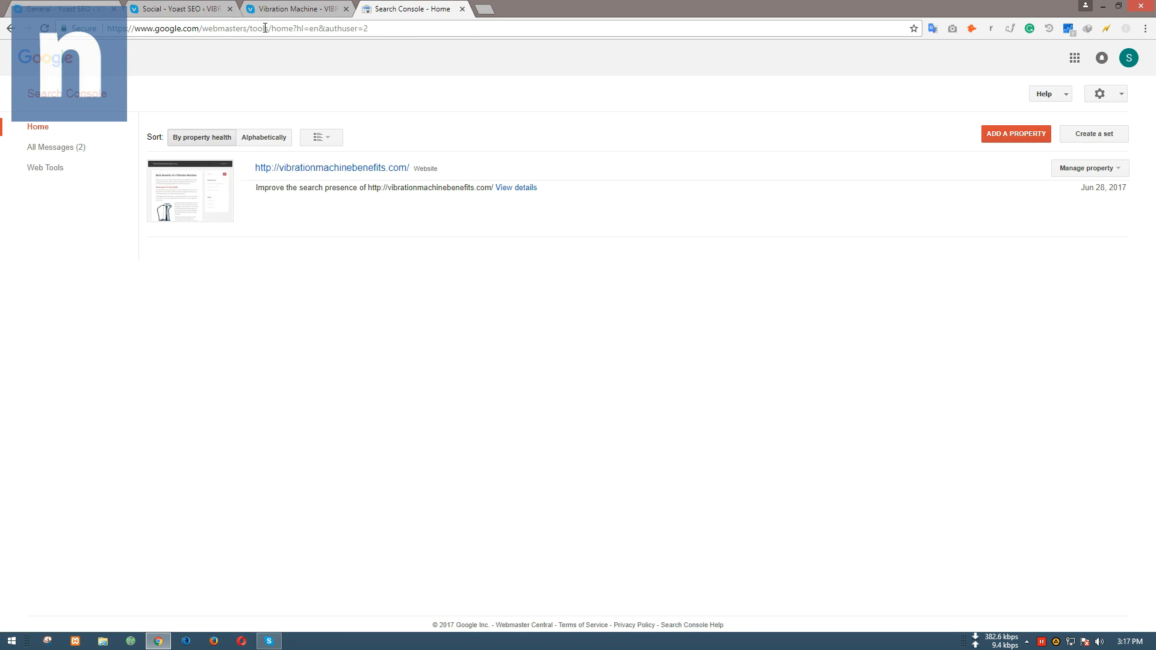
left_click(172, 9)
left_click_drag(238, 180, 386, 180)
left_click(429, 186)
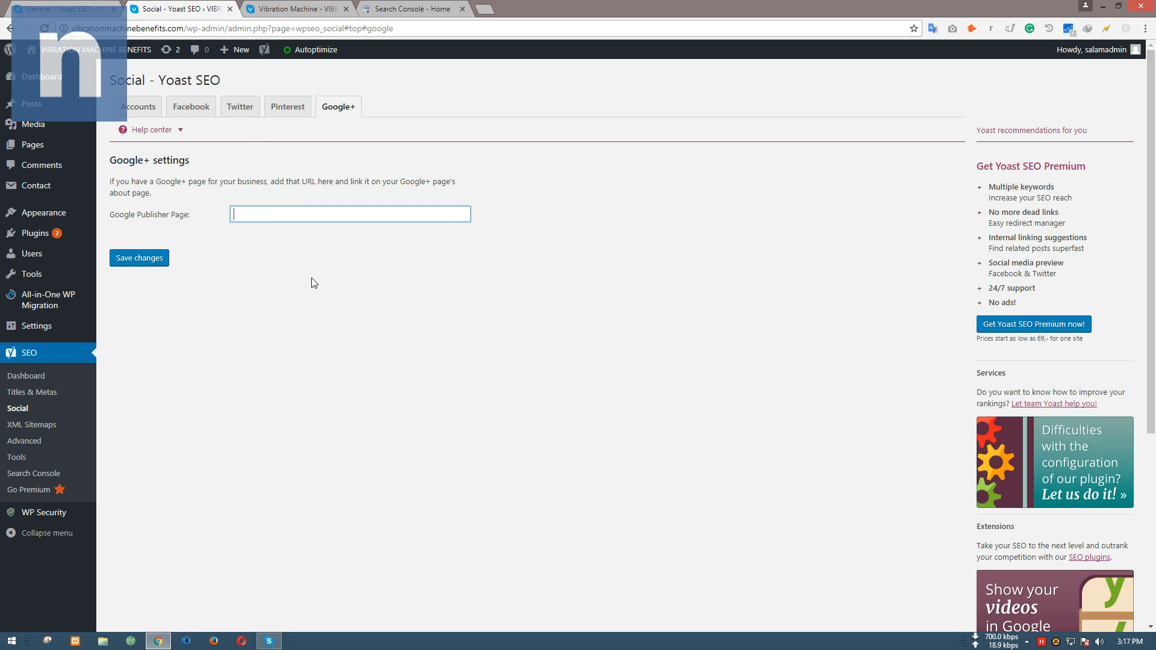
Look through the Facebook, Twitter, Pinterest and Google+ social settings once more
left_click(158, 109)
left_click(184, 108)
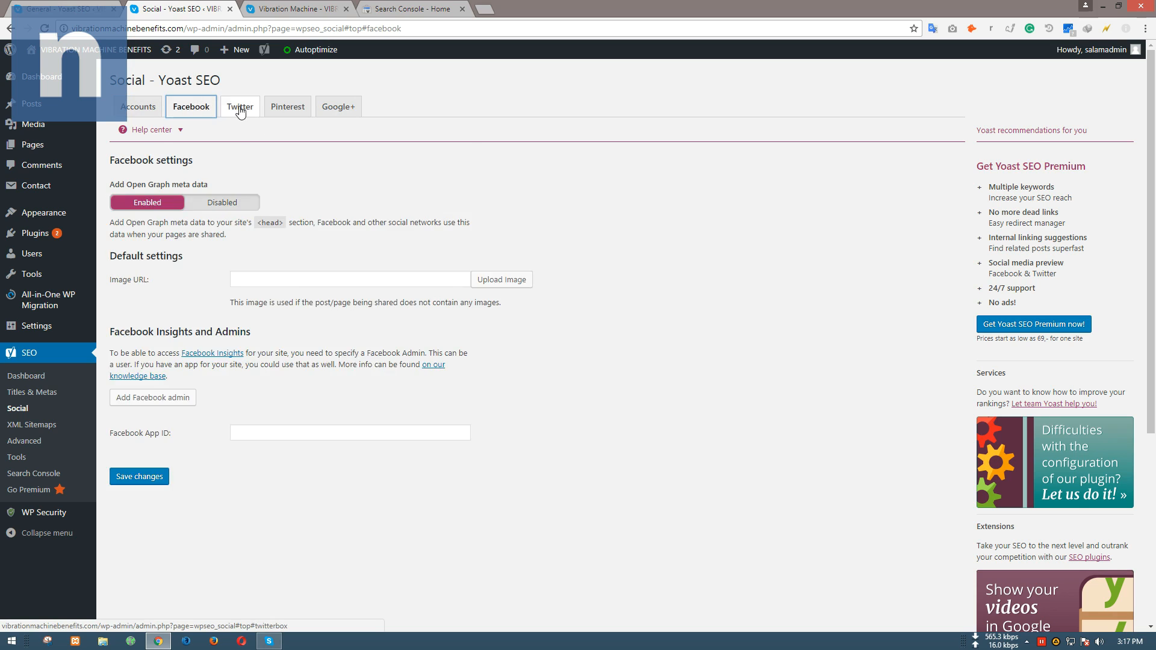
left_click(240, 109)
left_click(289, 108)
left_click(323, 108)
scroll(206, 246, "down", 3)
scroll(214, 271, "up", 1)
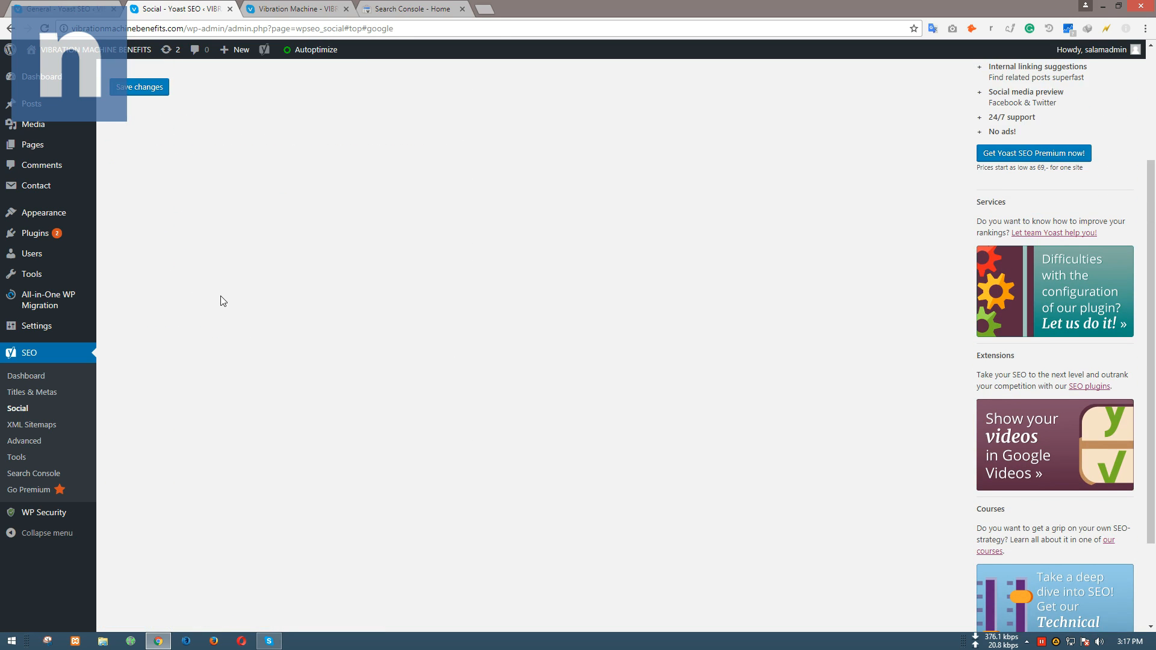
Open the XML Sitemaps settings and look over the general sitemap options
left_click(27, 425)
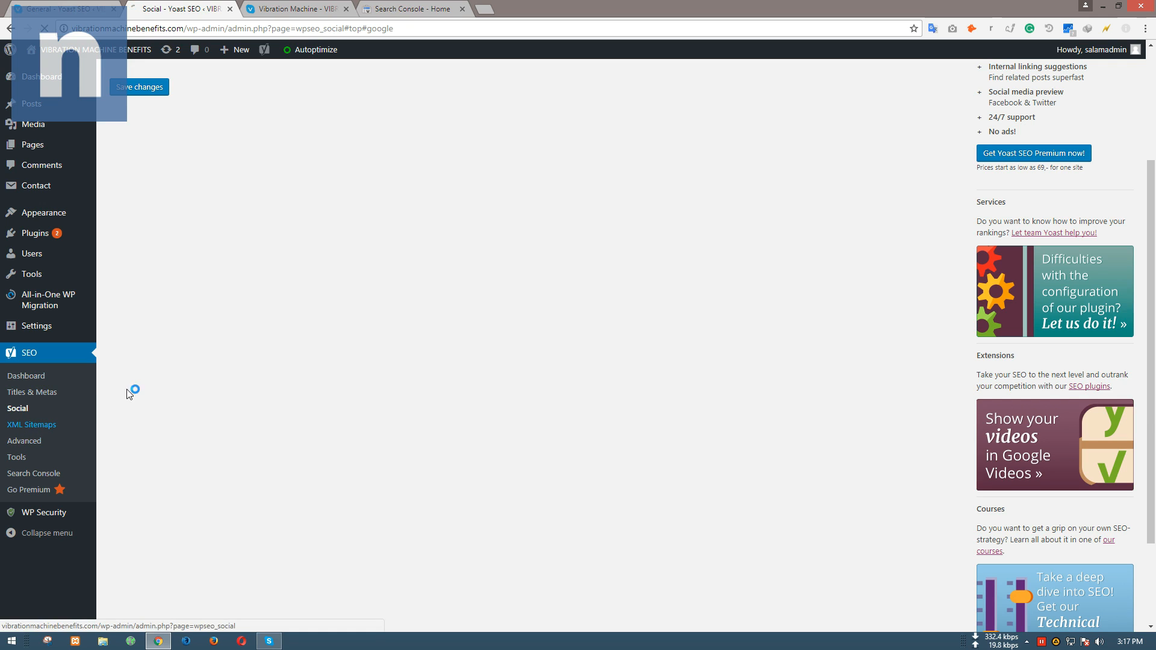
scroll(255, 331, "up", 3)
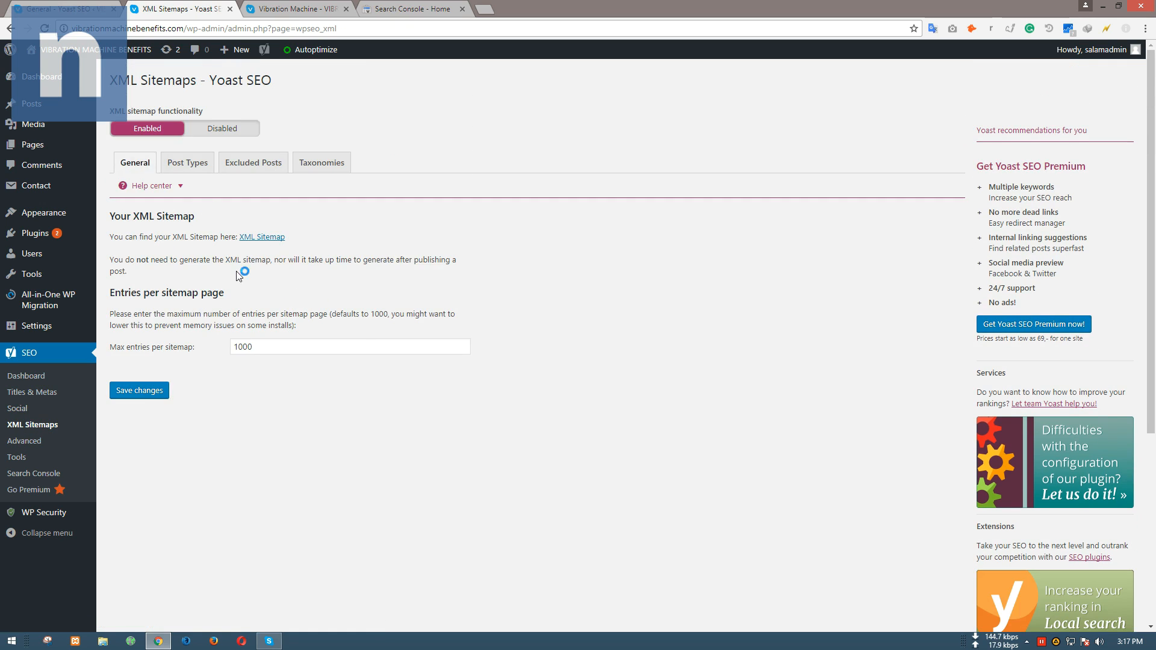
scroll(322, 289, "down", 2)
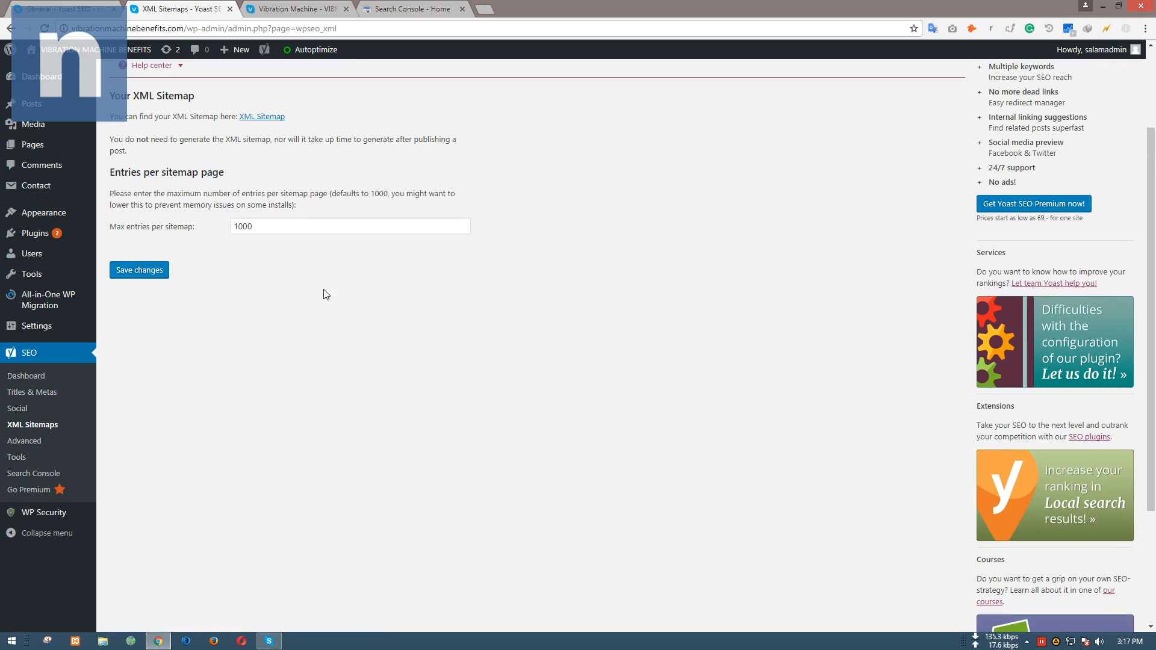
Examine the maximum entries per sitemap setting in the general XML sitemap options
triple_click(110, 231)
left_click_drag(114, 225, 283, 263)
left_click(251, 227)
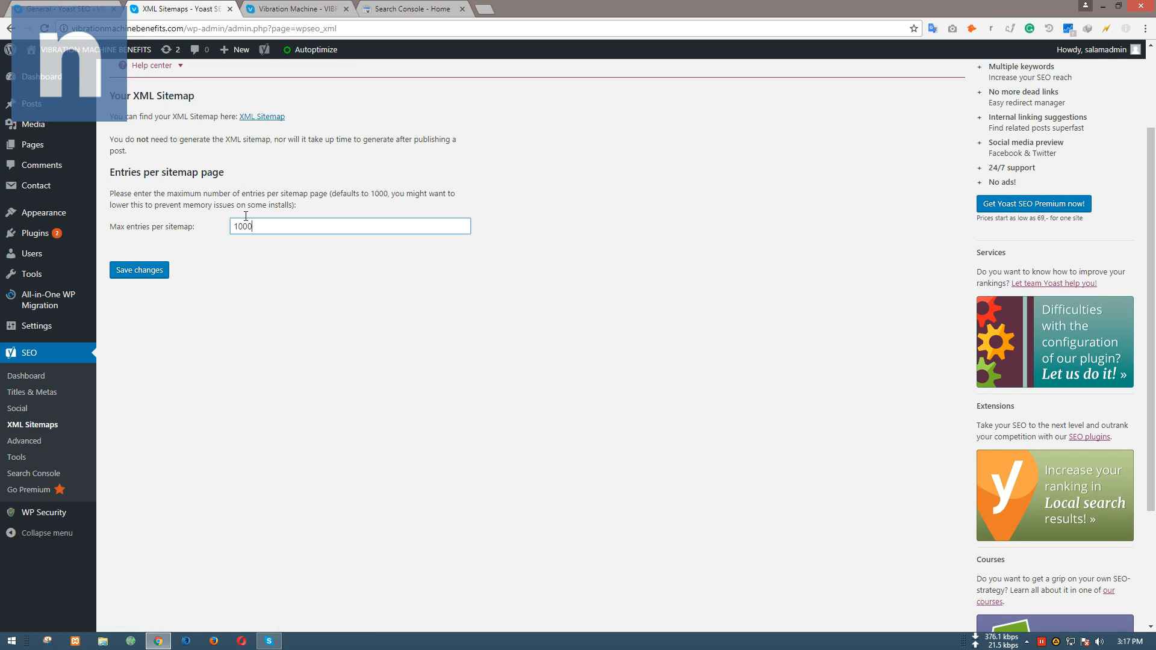
key("ctrl+a")
left_click(226, 274)
scroll(226, 274, "up", 1)
left_click(213, 347)
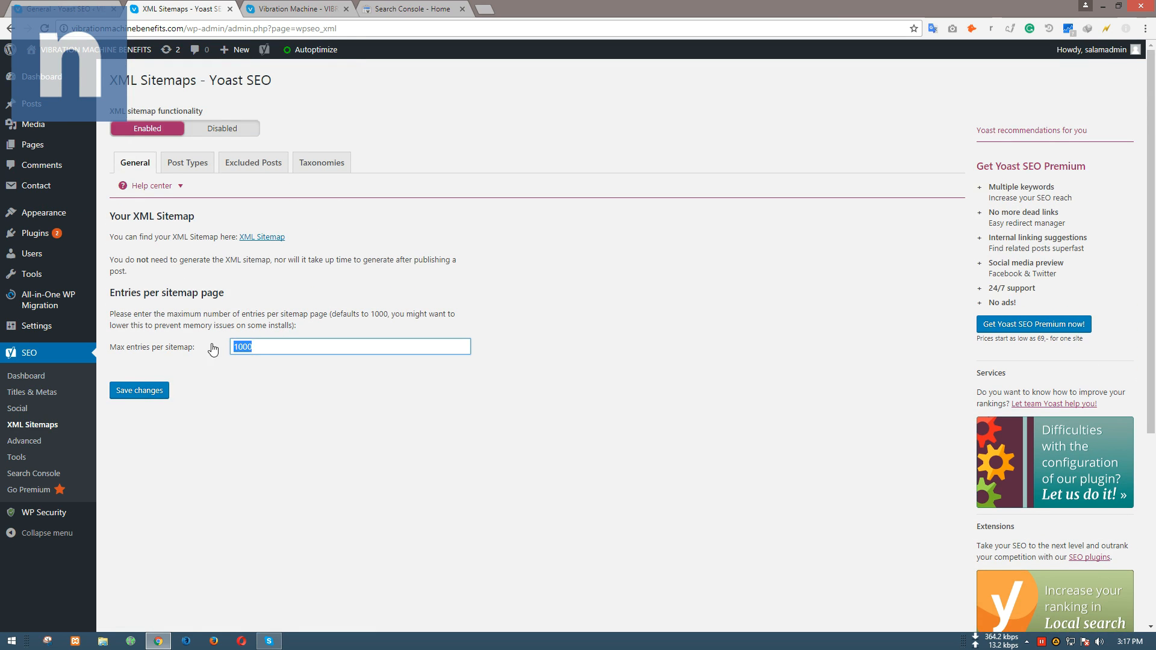
left_click(495, 348)
left_click_drag(301, 343, 225, 340)
left_click(471, 338)
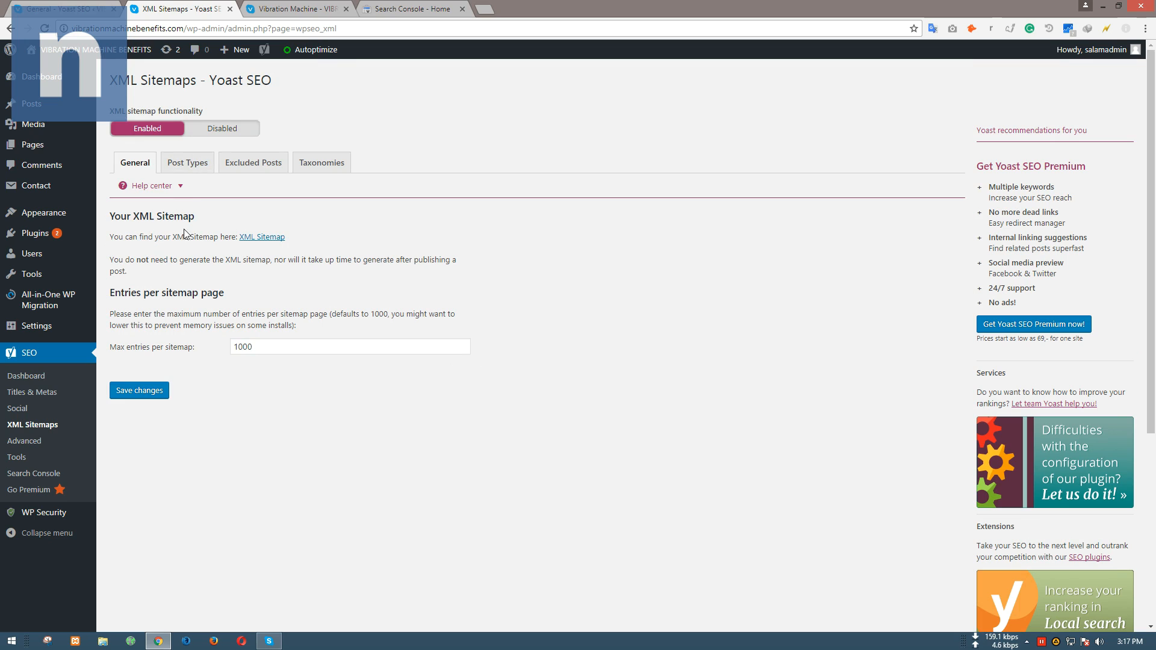
Open the site's XML sitemap index and inspect the URLs listed in post-sitemap.xml
middle_click(271, 238)
left_click(265, 8)
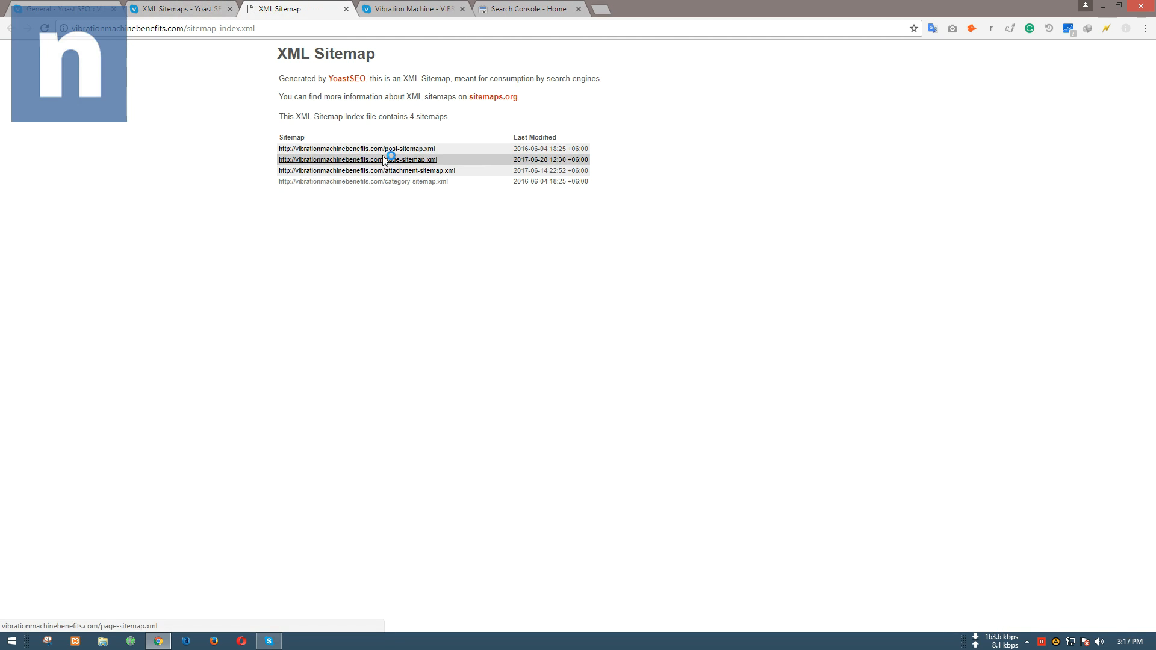
middle_click(383, 155)
left_click(382, 8)
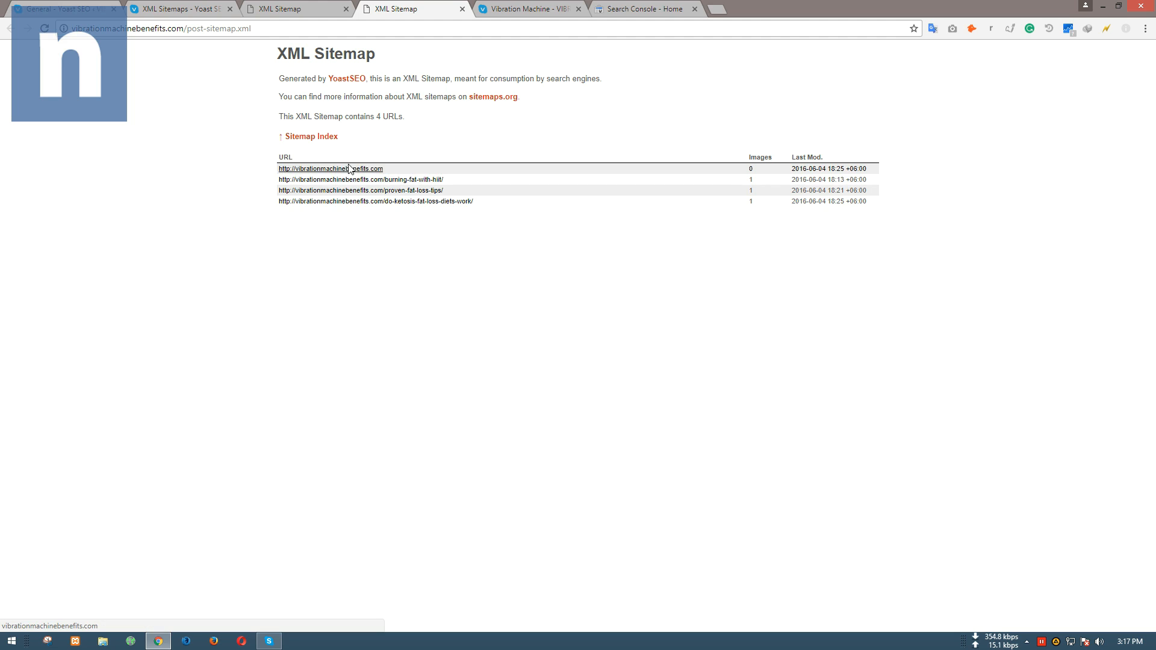
middle_click(389, 9)
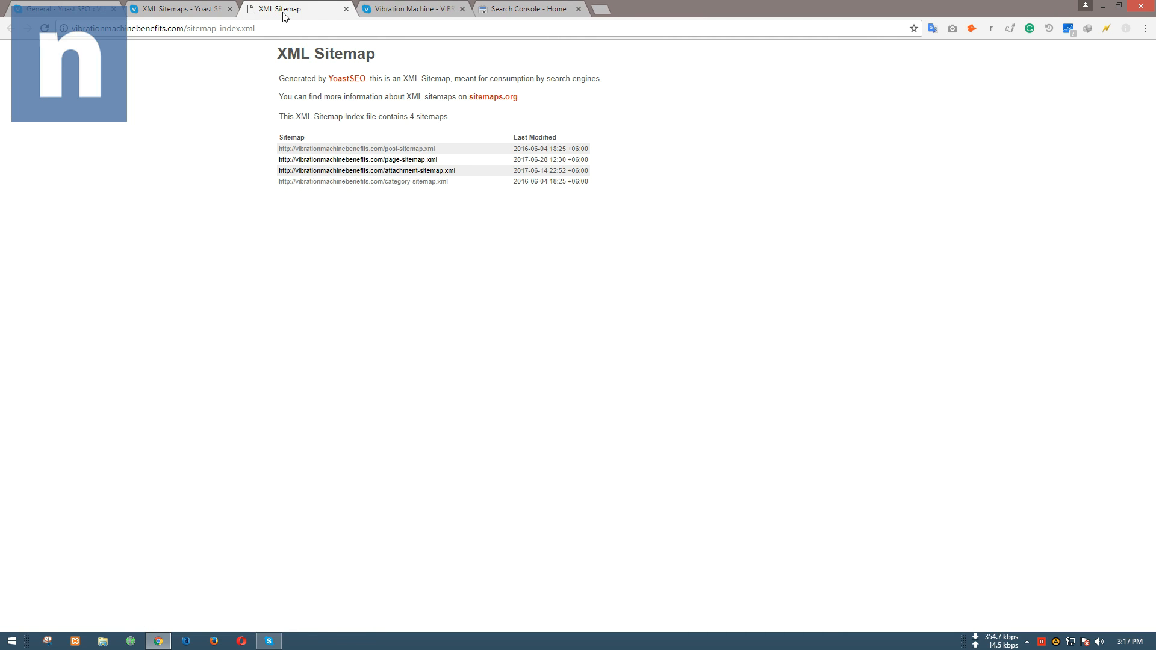
Inspect the URLs in page-sitemap.xml and attachment-sitemap.xml from the sitemap index, closing each one after viewing
middle_click(337, 171)
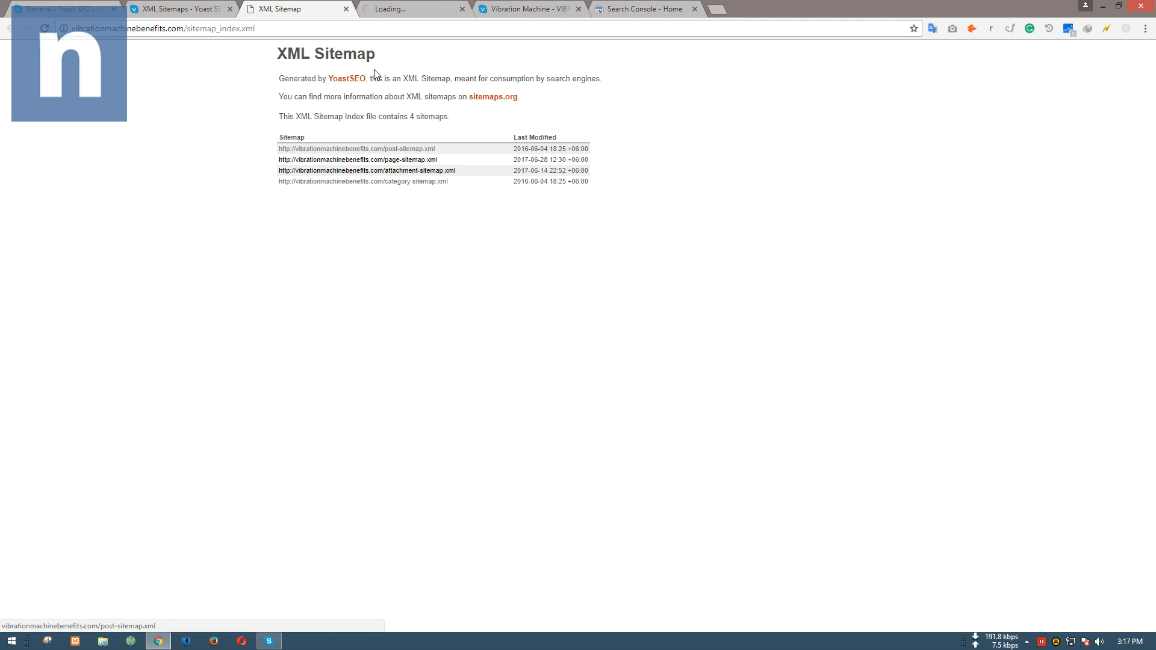
left_click(389, 9)
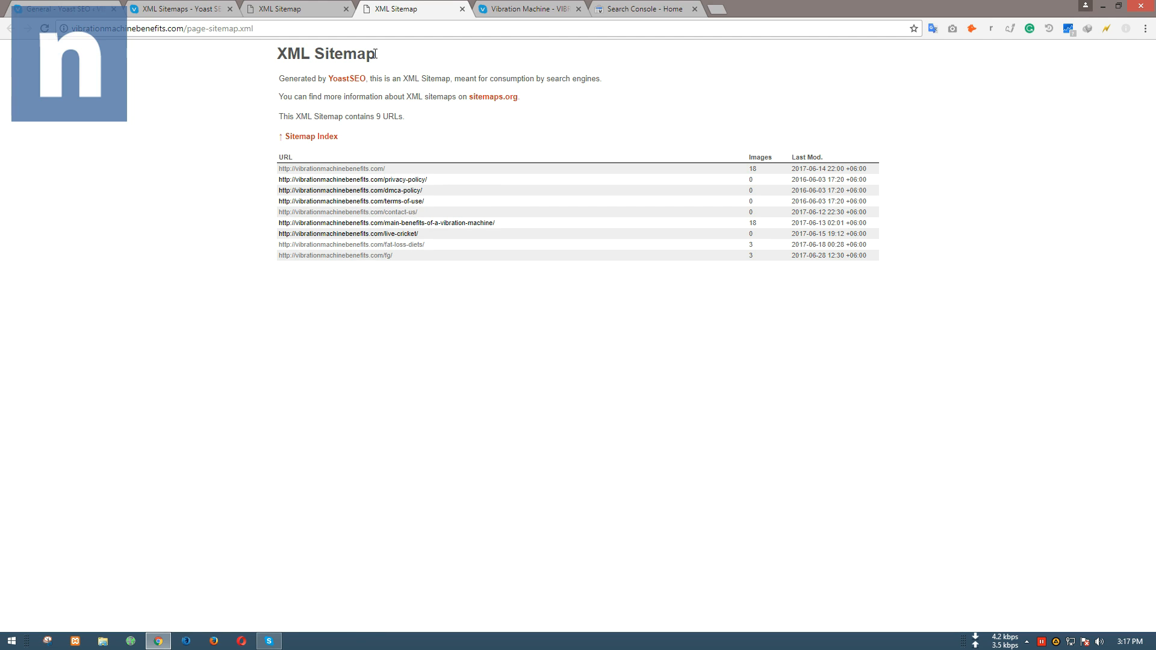
middle_click(396, 11)
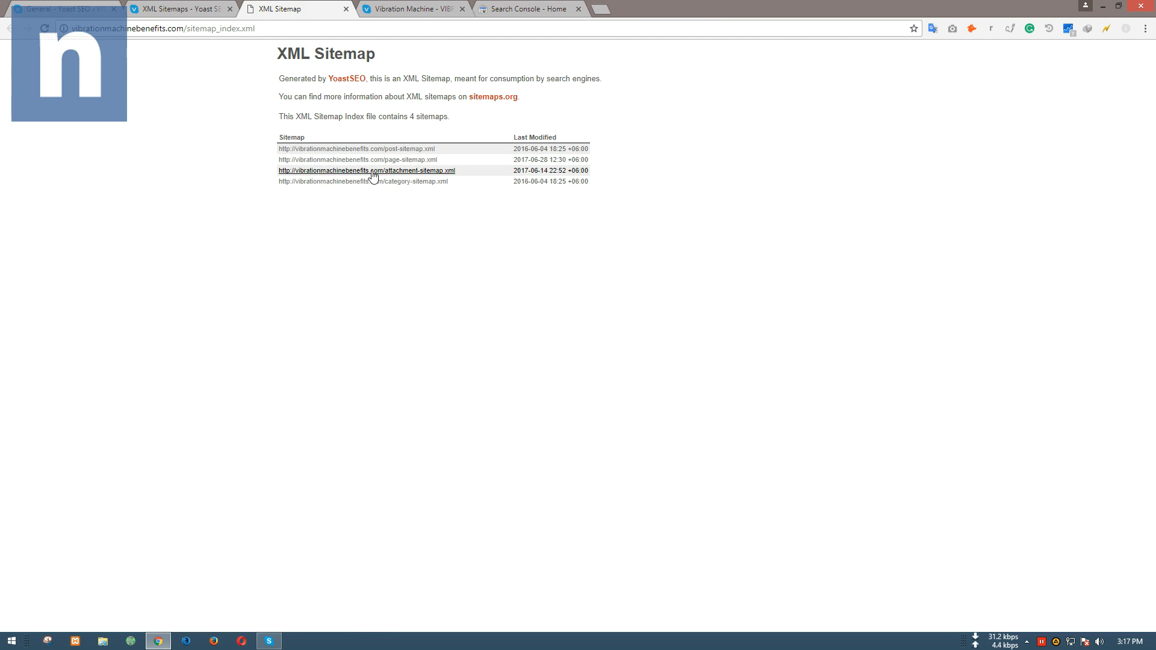
middle_click(372, 171)
left_click(371, 5)
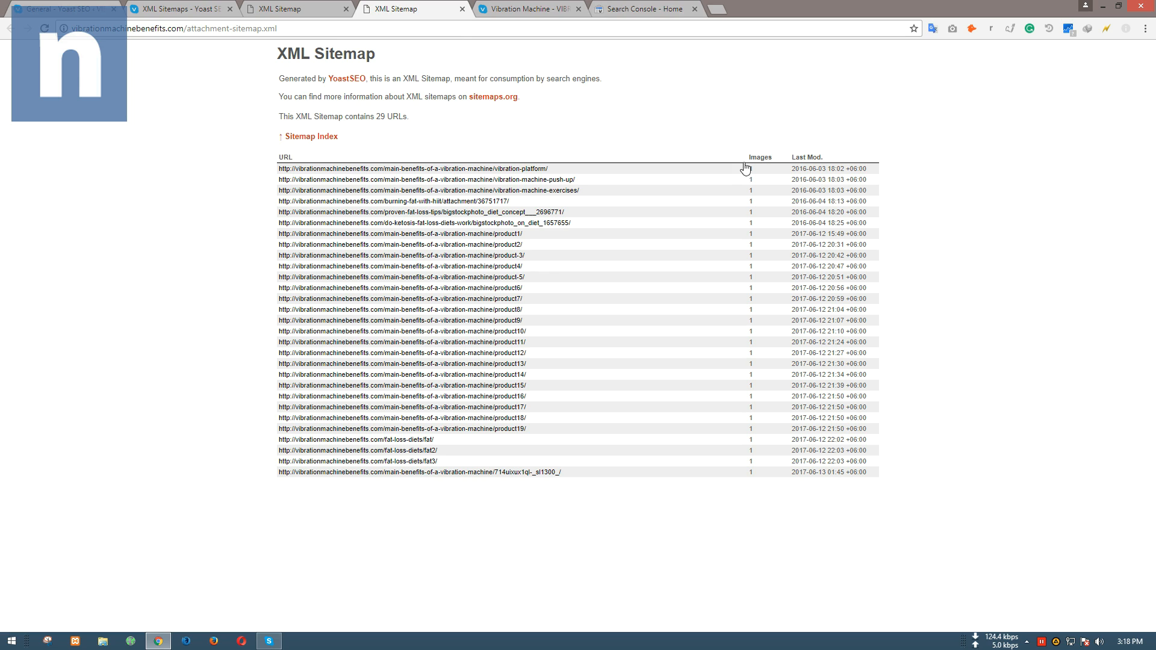
middle_click(412, 7)
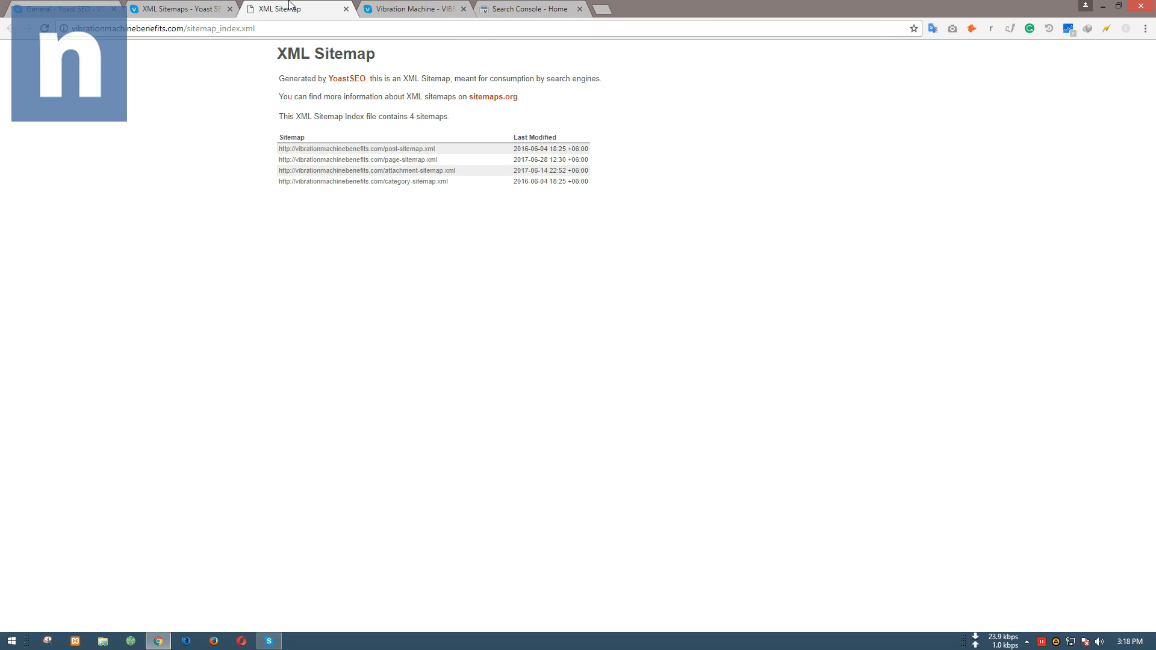
Inspect the URLs in category-sitemap.xml from the sitemap index, closing it after viewing
middle_click(394, 185)
left_click(416, 9)
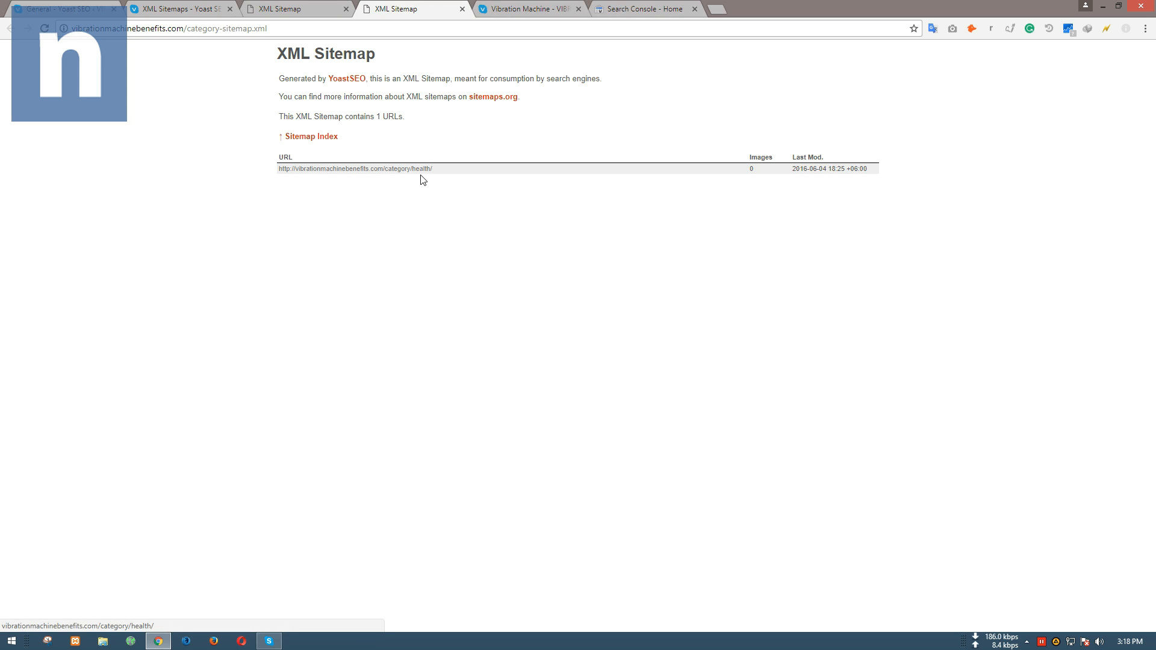
middle_click(432, 8)
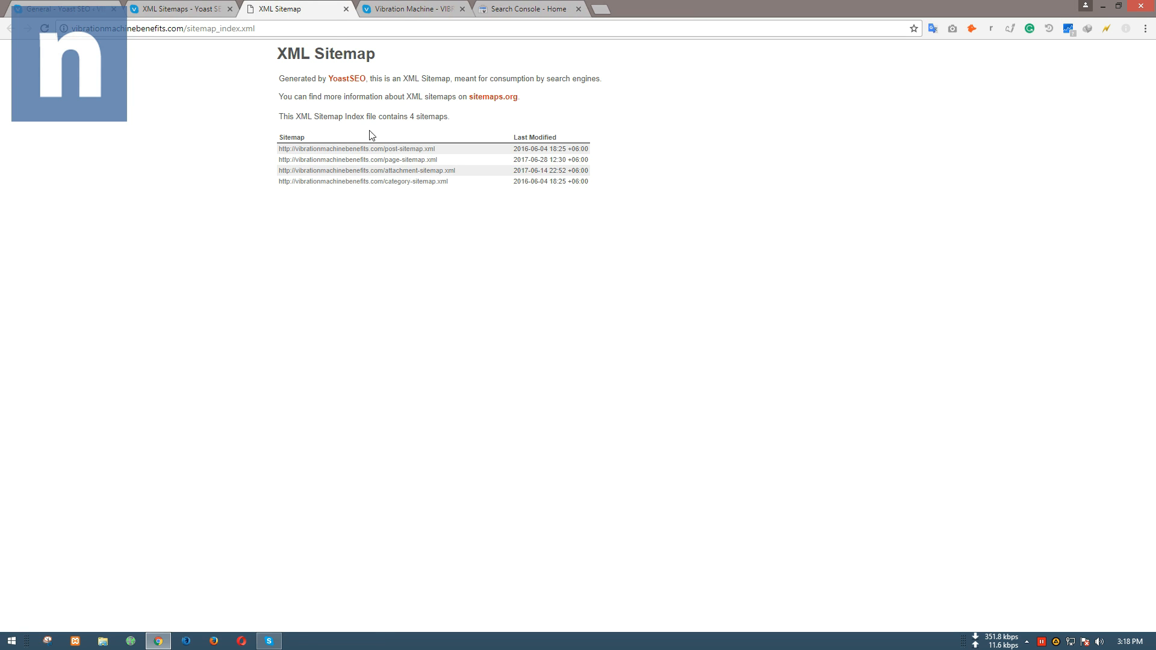
Return to the XML Sitemaps settings and examine the post types options and the field for posts to exclude
left_click(180, 9)
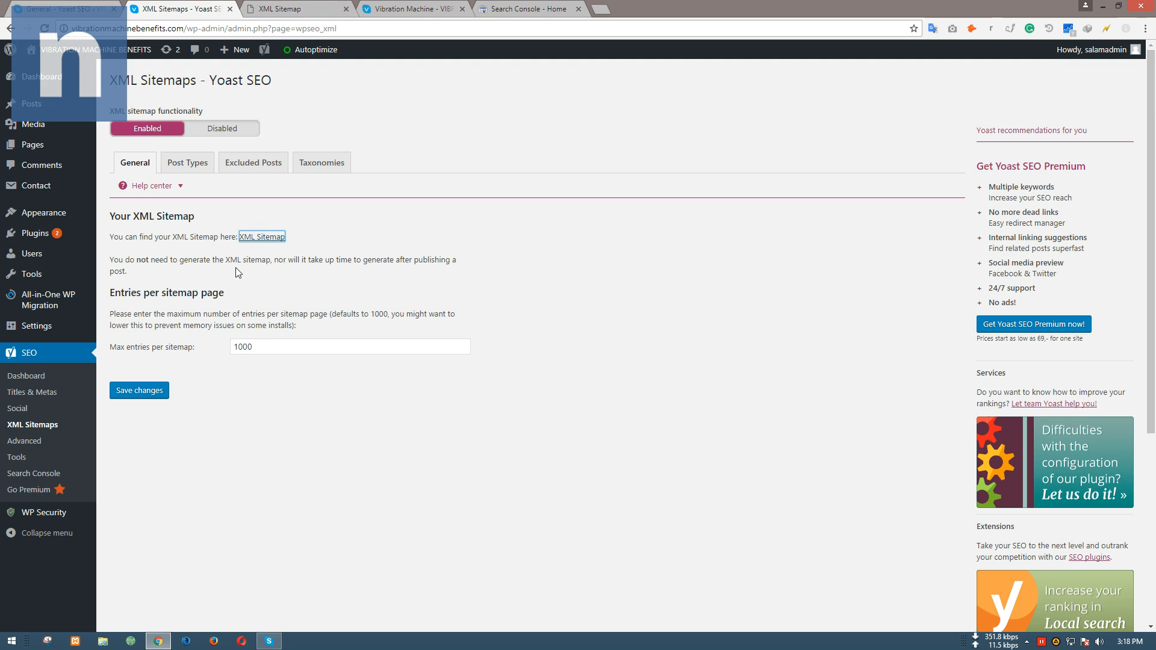
left_click(180, 168)
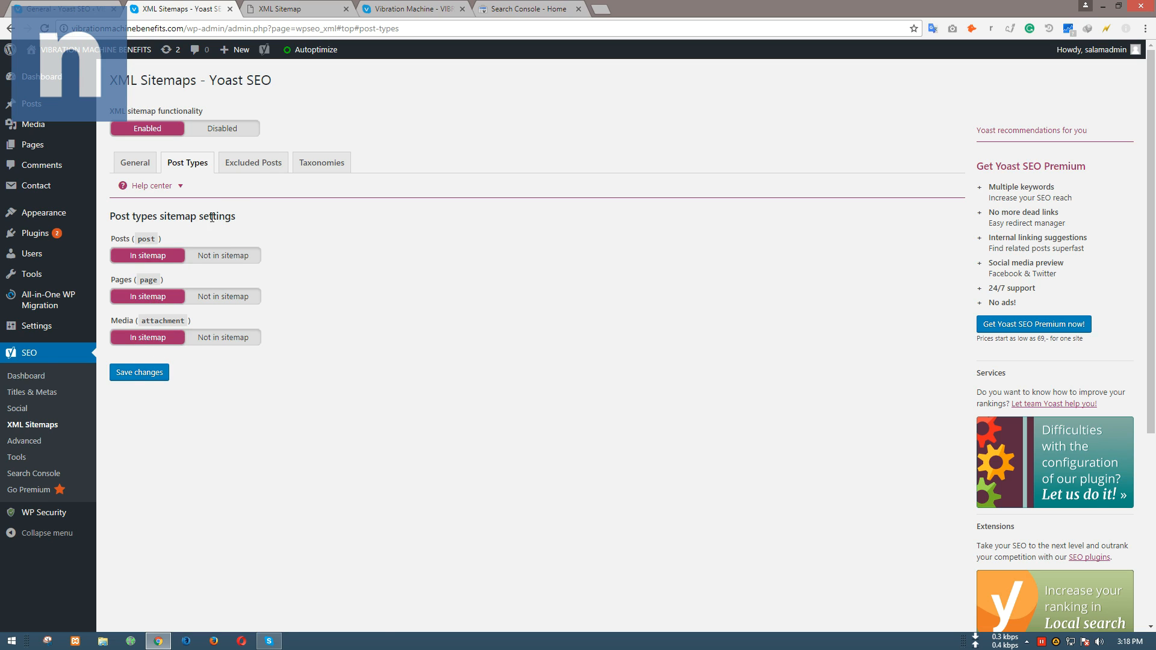
left_click(266, 163)
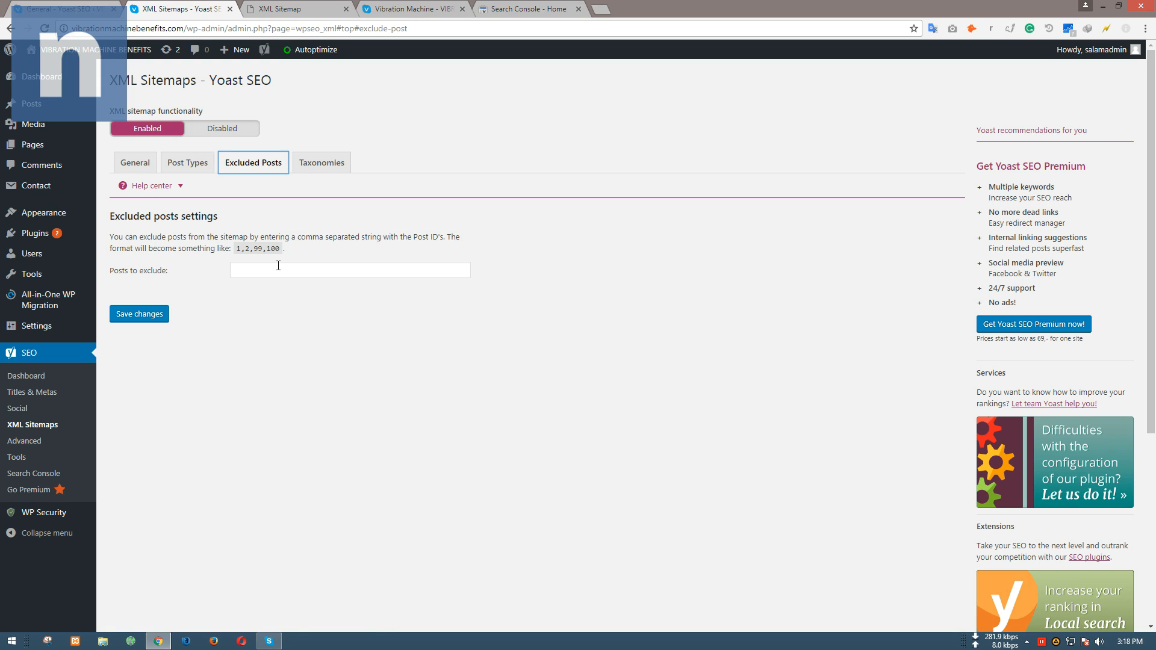
left_click(232, 249)
left_click(233, 270)
key("Tab")
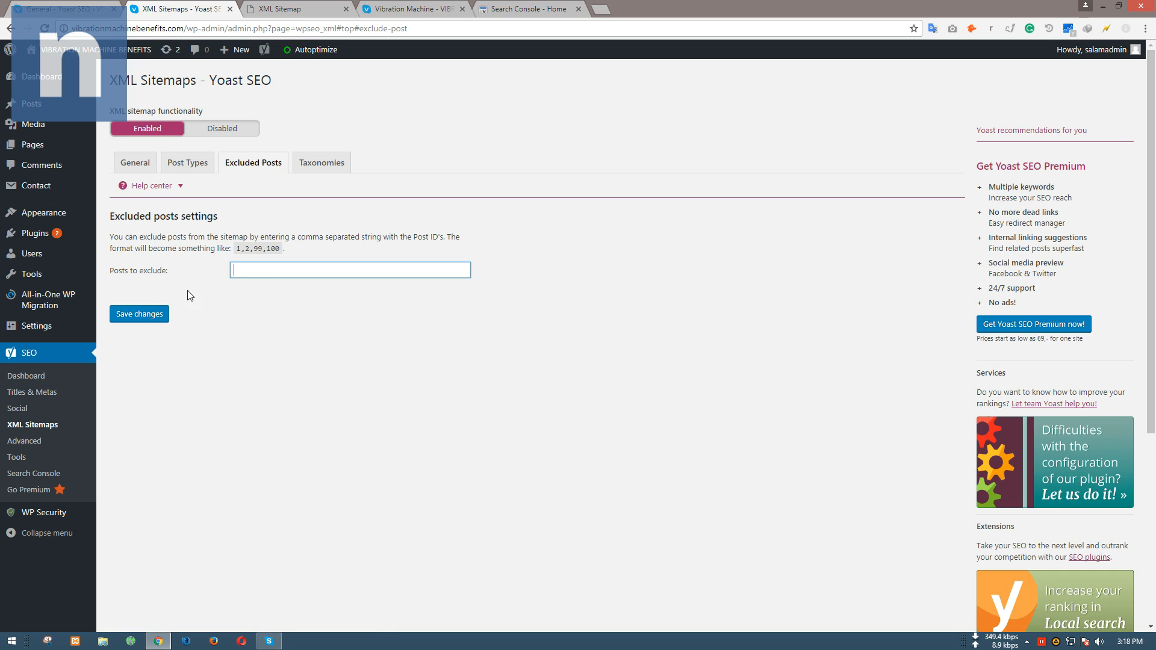
left_click(363, 209)
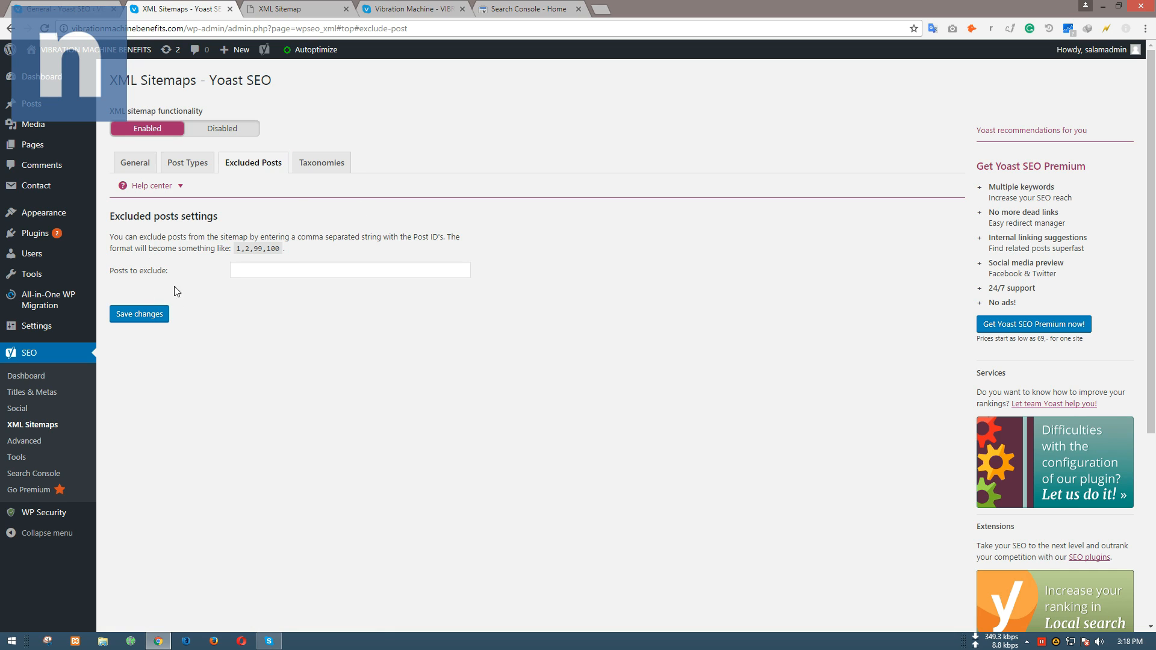
left_click(260, 269)
left_click_drag(232, 249, 293, 260)
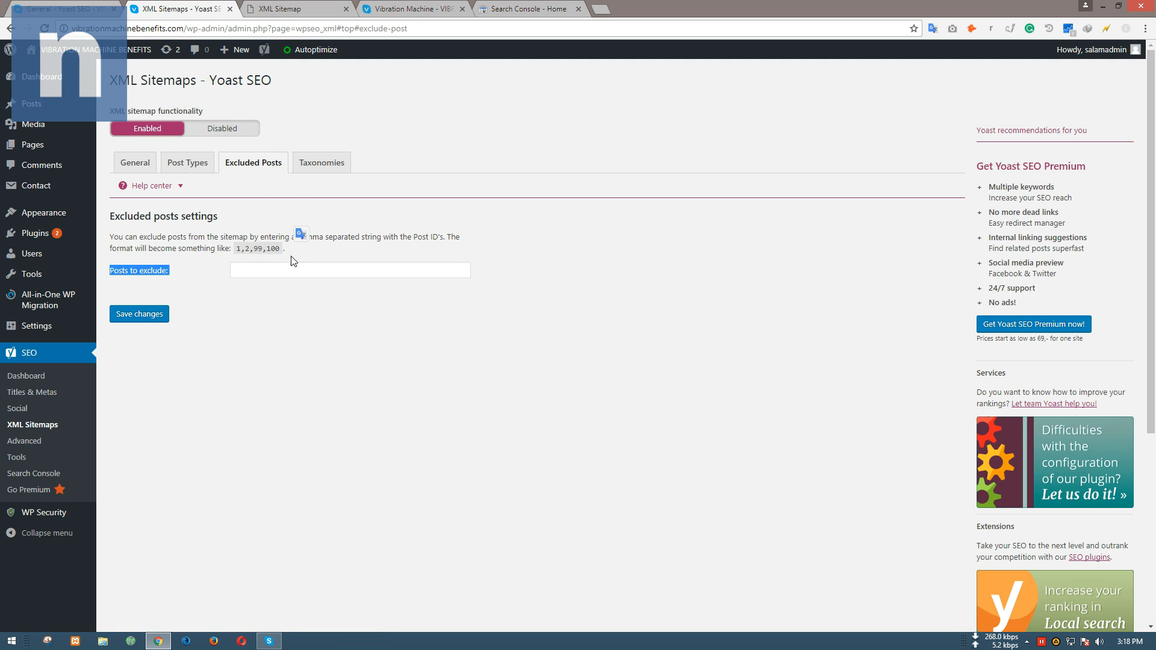
Examine the taxonomies sitemap settings for categories, tags and format
left_click(322, 166)
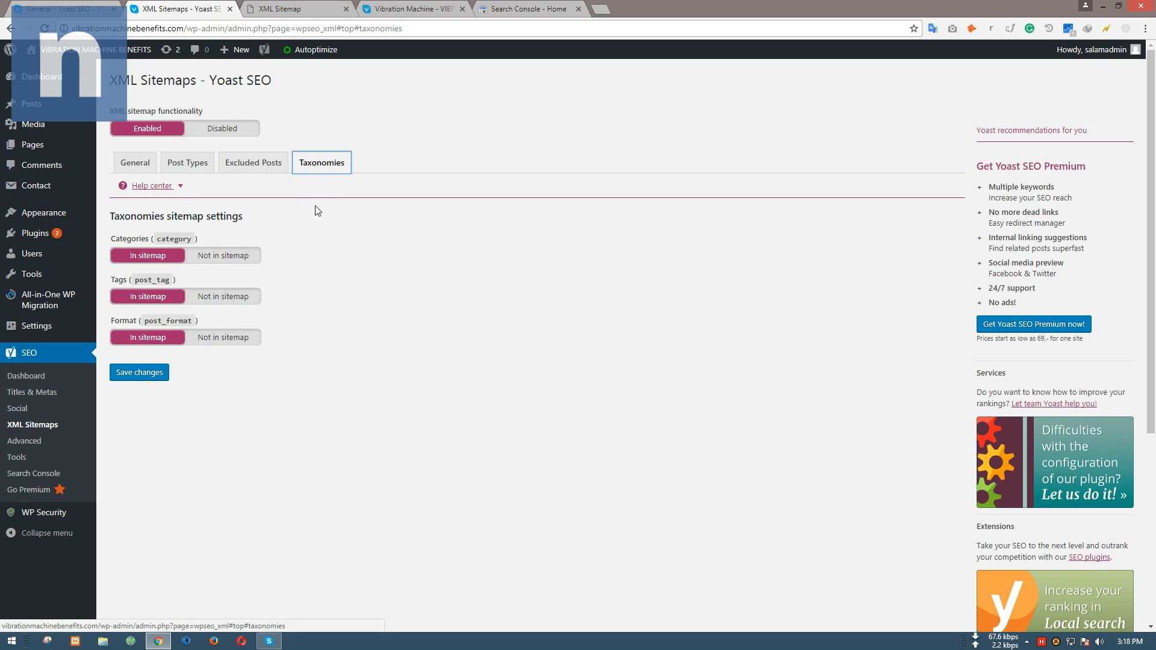
left_click_drag(120, 214, 241, 207)
left_click(226, 231)
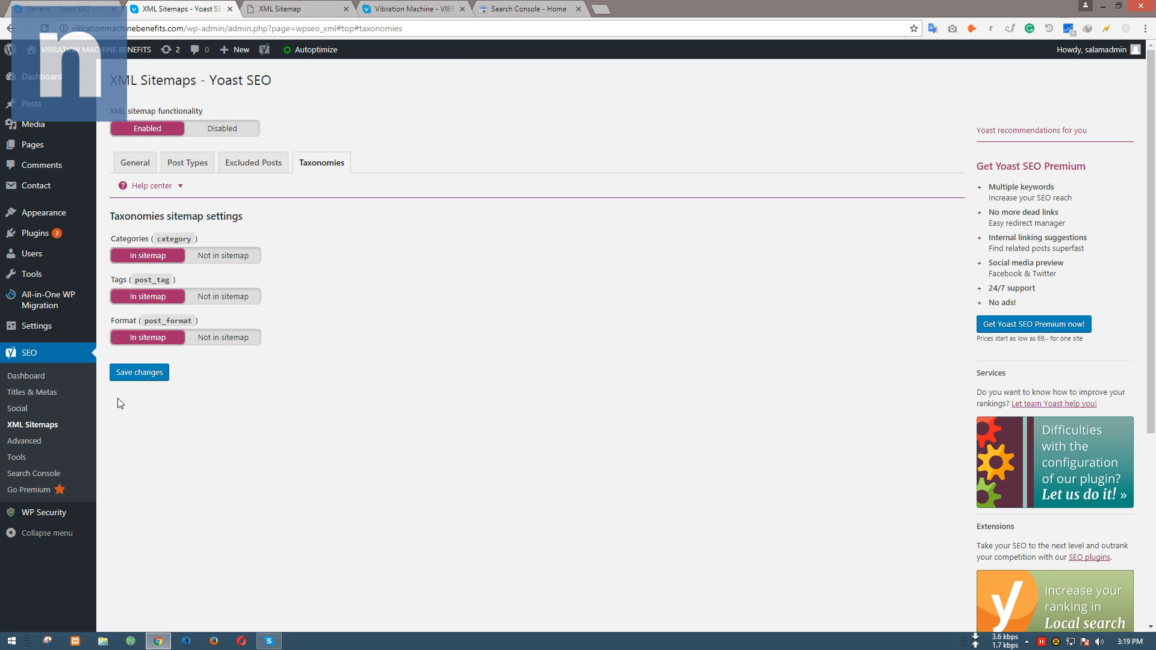
Open the Advanced SEO settings and review the breadcrumbs and permalinks options
left_click(22, 442)
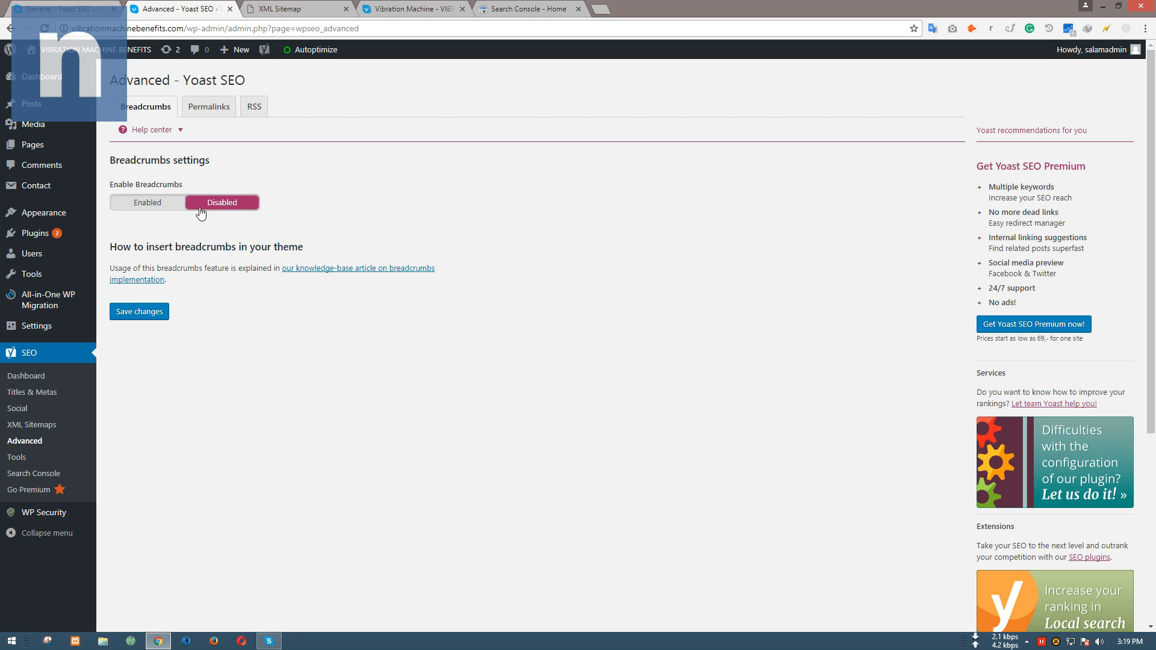
left_click(209, 108)
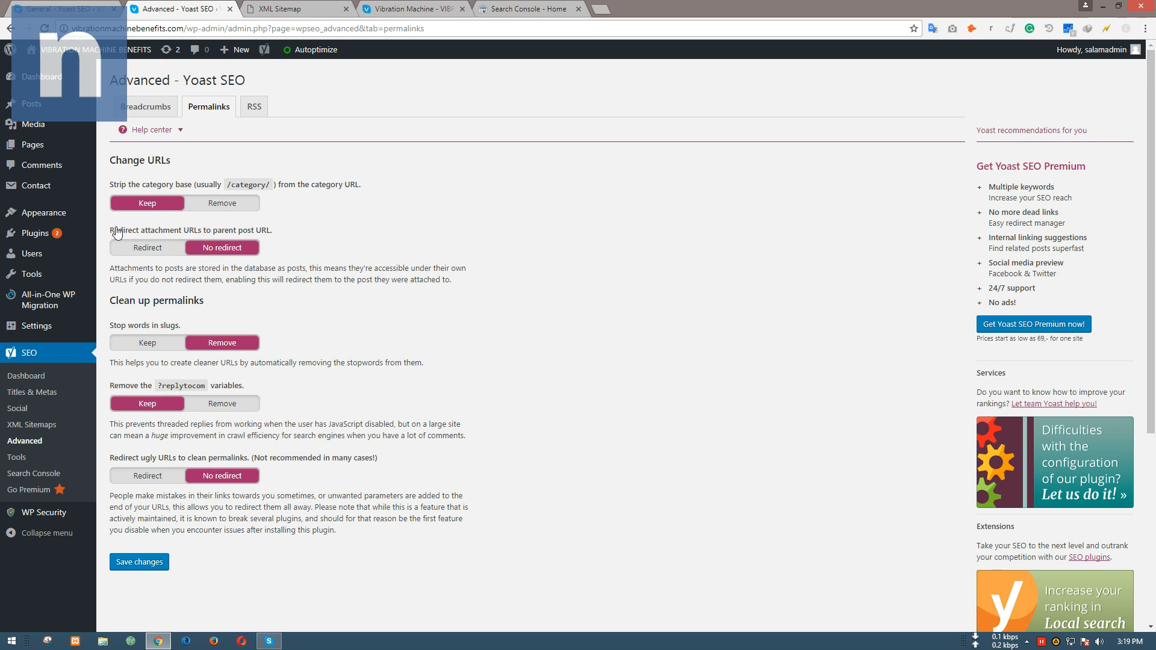
scroll(185, 408, "down", 3)
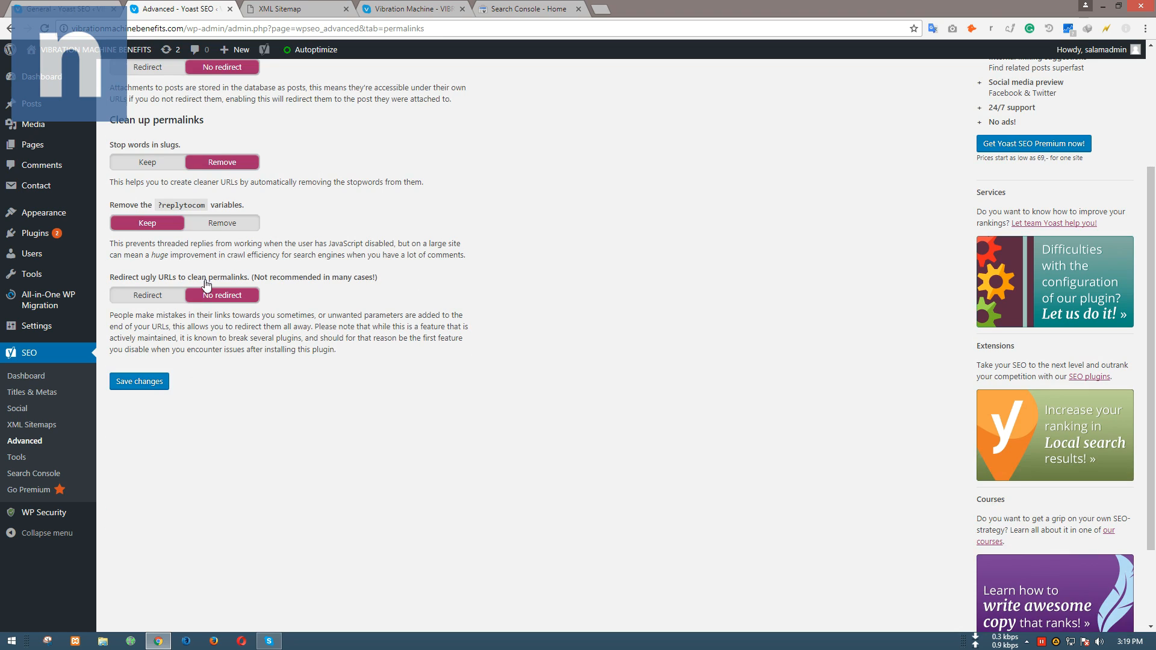
scroll(162, 196, "up", 2)
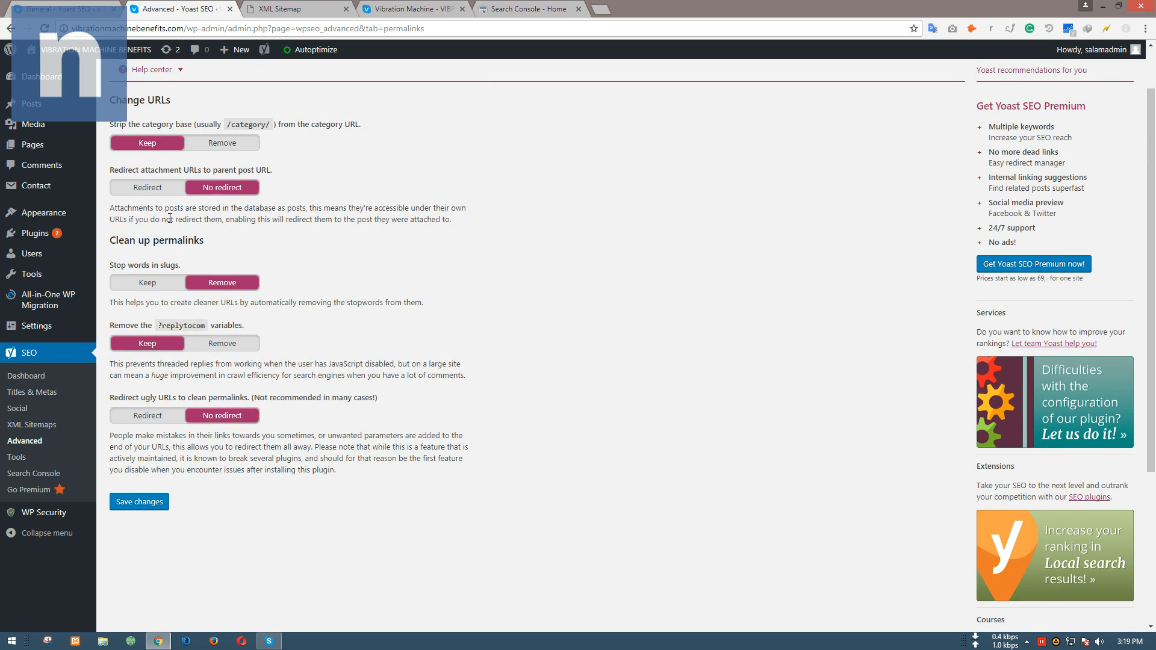
scroll(216, 333, "down", 3)
scroll(144, 302, "up", 4)
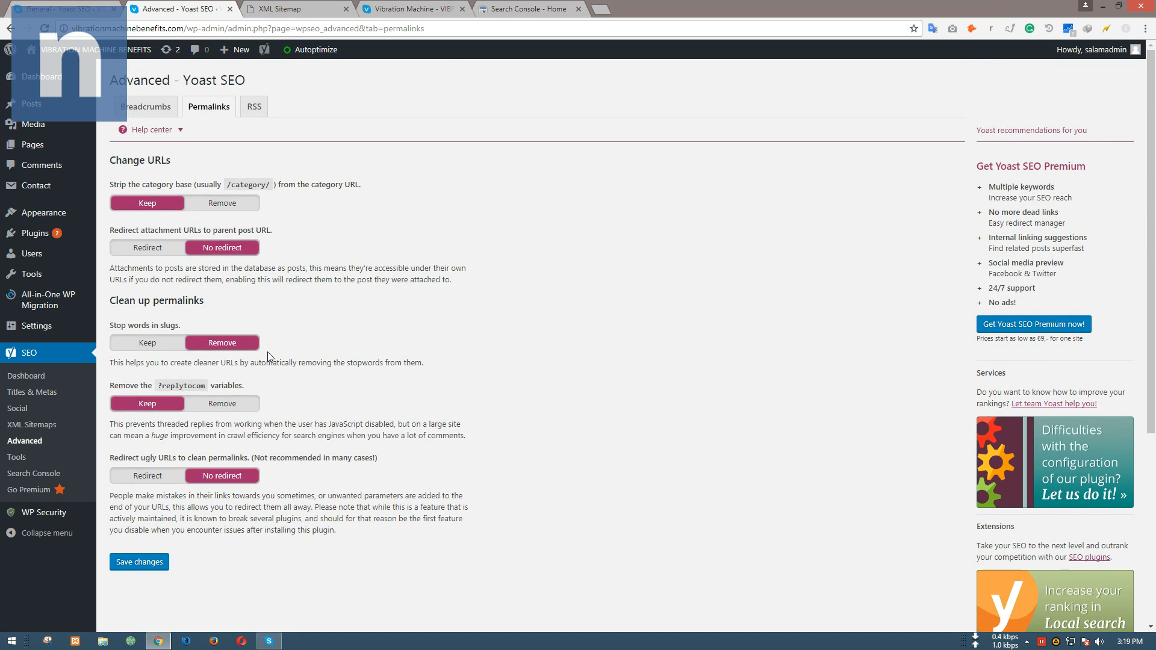
Review the RSS feed settings, covering the content before and after each post and the available variables
left_click(255, 108)
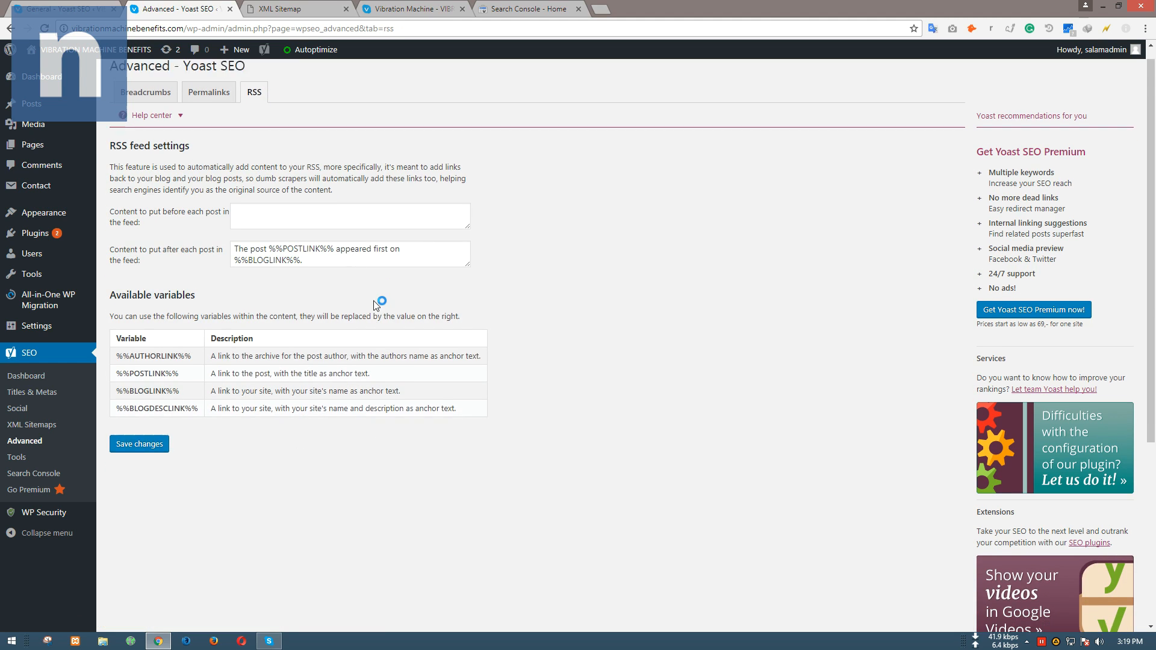
scroll(379, 302, "down", 1)
scroll(279, 279, "up", 1)
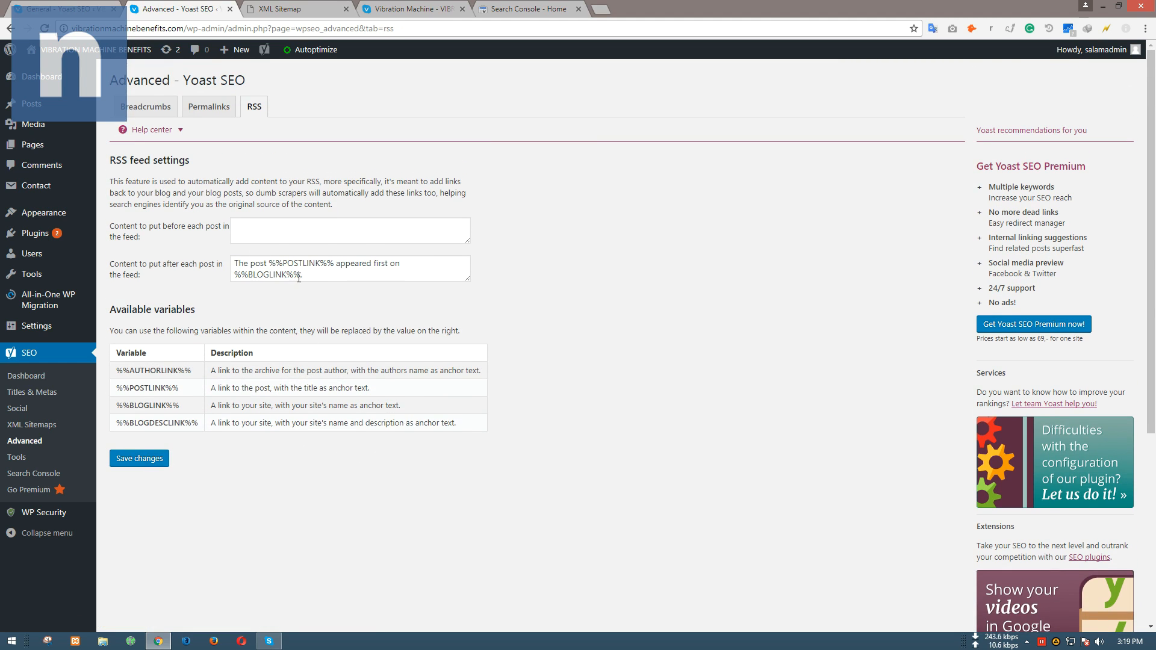
left_click(362, 230)
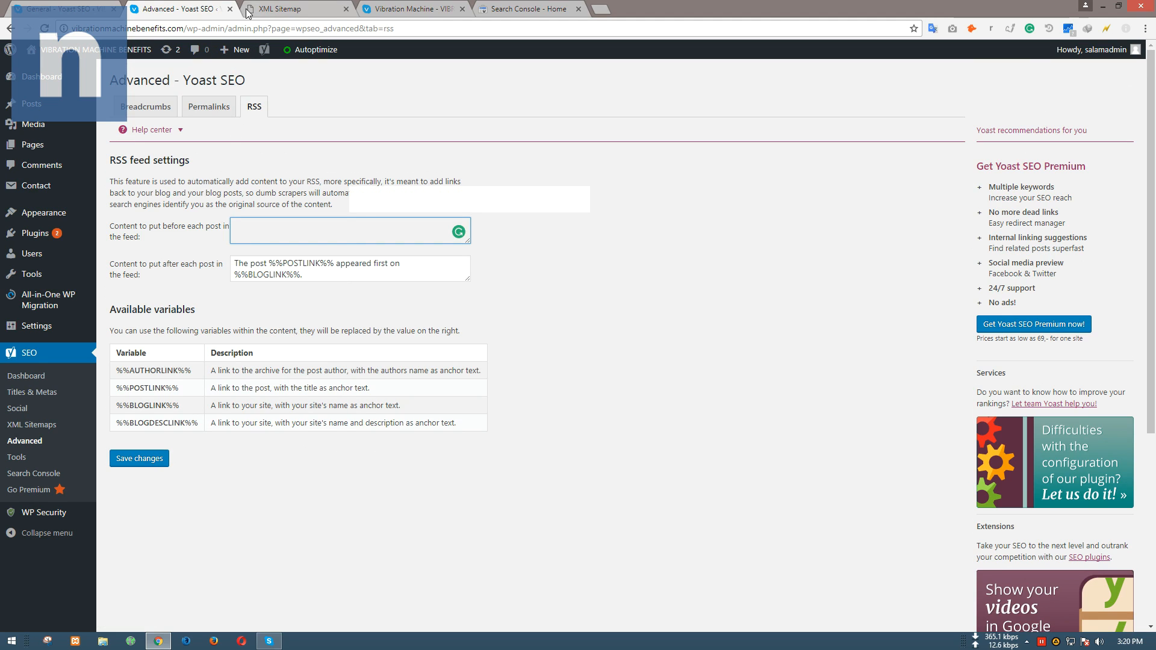
triple_click(544, 297)
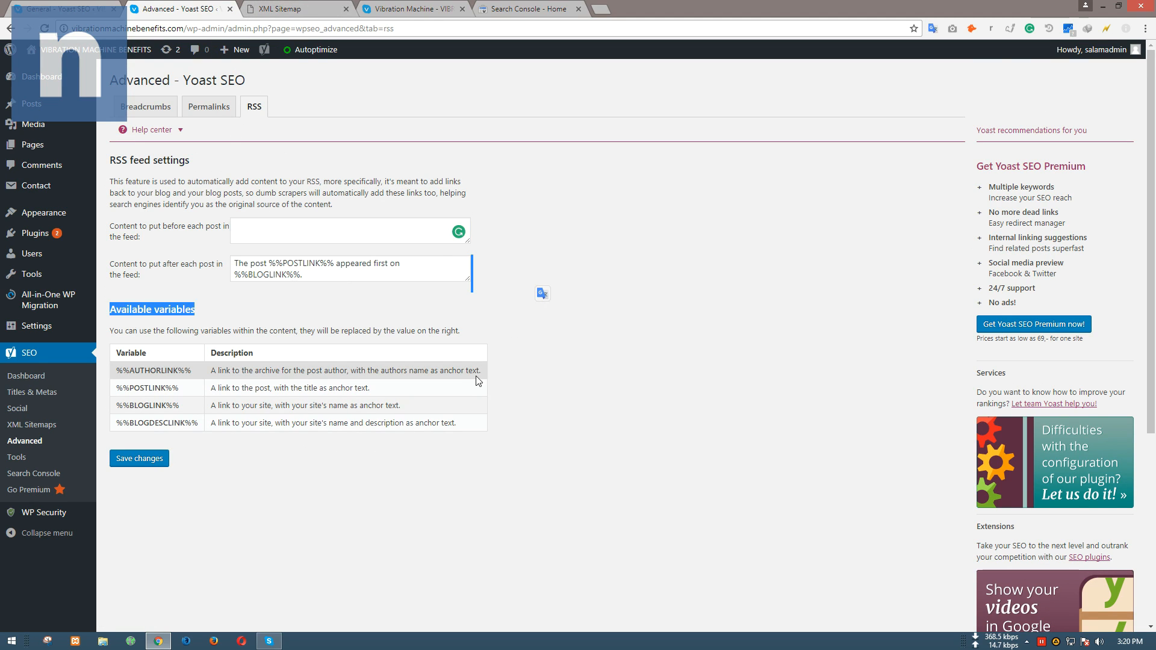
left_click(544, 294)
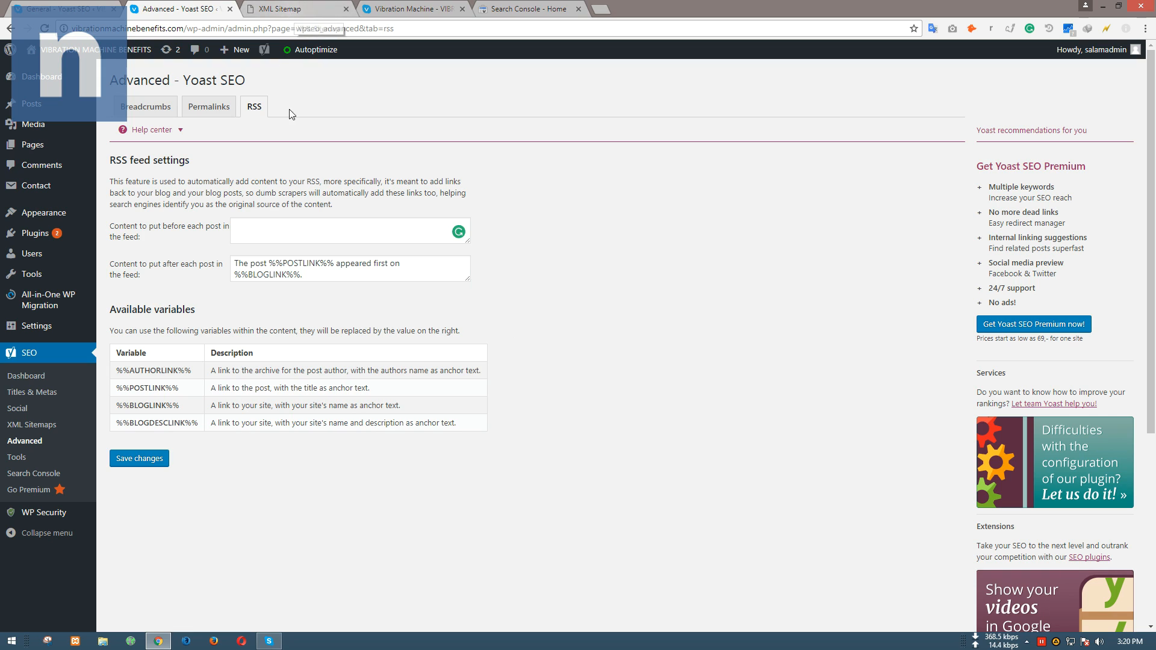
left_click(349, 238)
left_click_drag(304, 275, 214, 254)
left_click(174, 291)
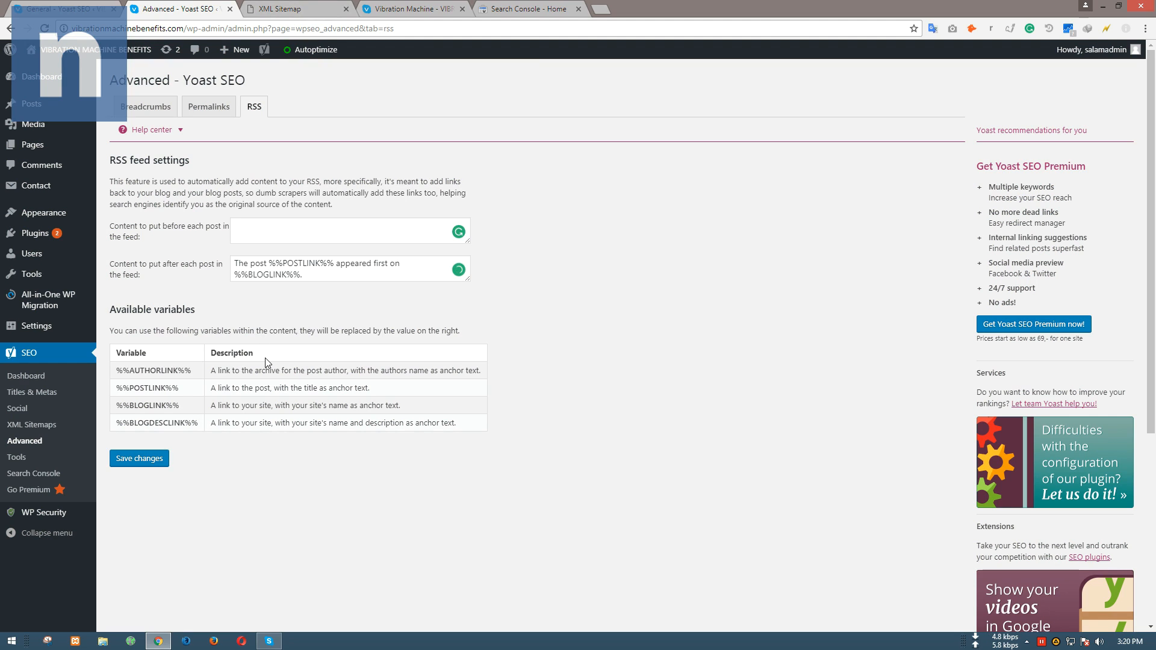
Close the XML sitemap index page and look again at the RSS content placed after each post
left_click(297, 12)
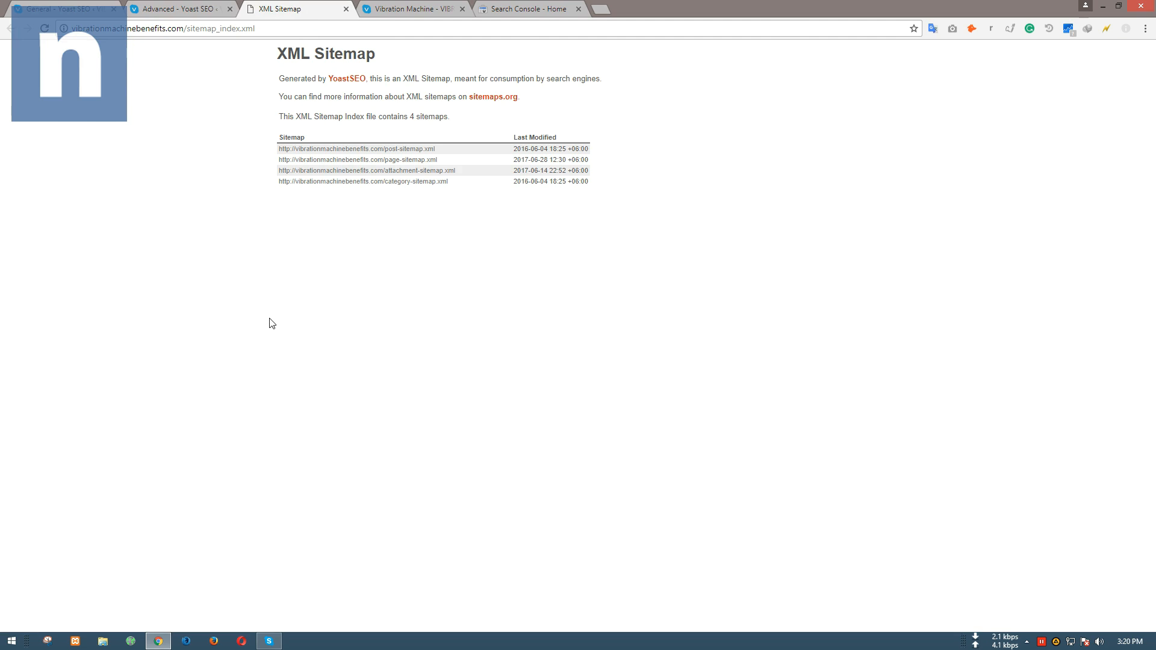
middle_click(283, 17)
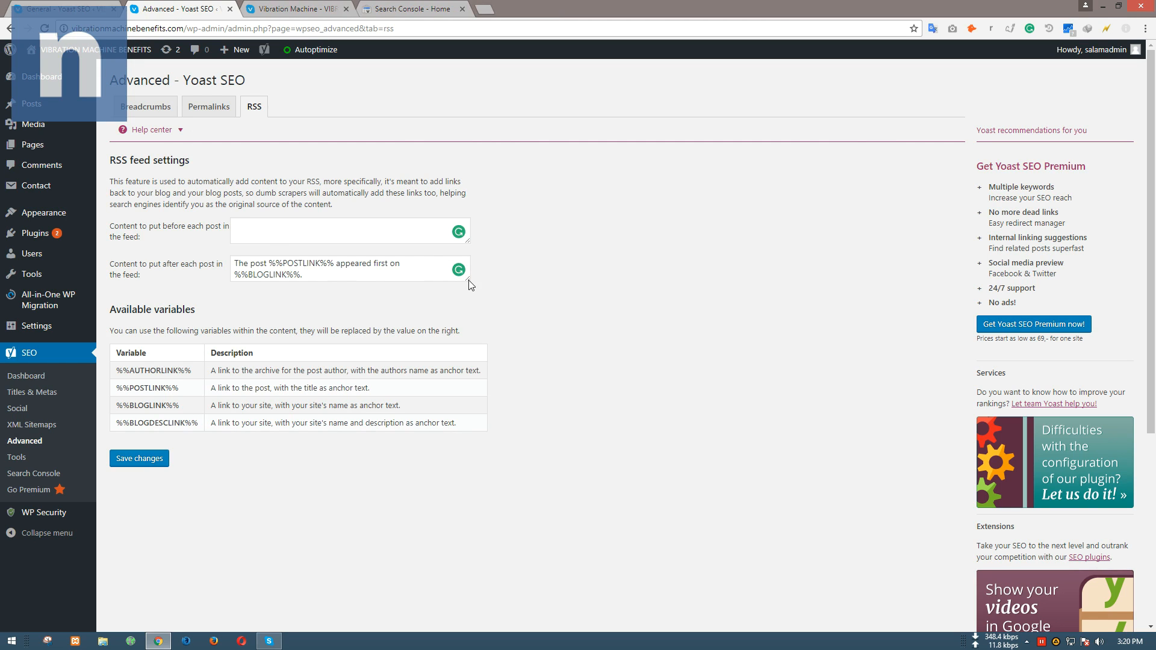
mouse_move(468, 280)
left_mouse_down()
mouse_move(476, 354)
mouse_move(469, 281)
left_mouse_up()
left_click(470, 316)
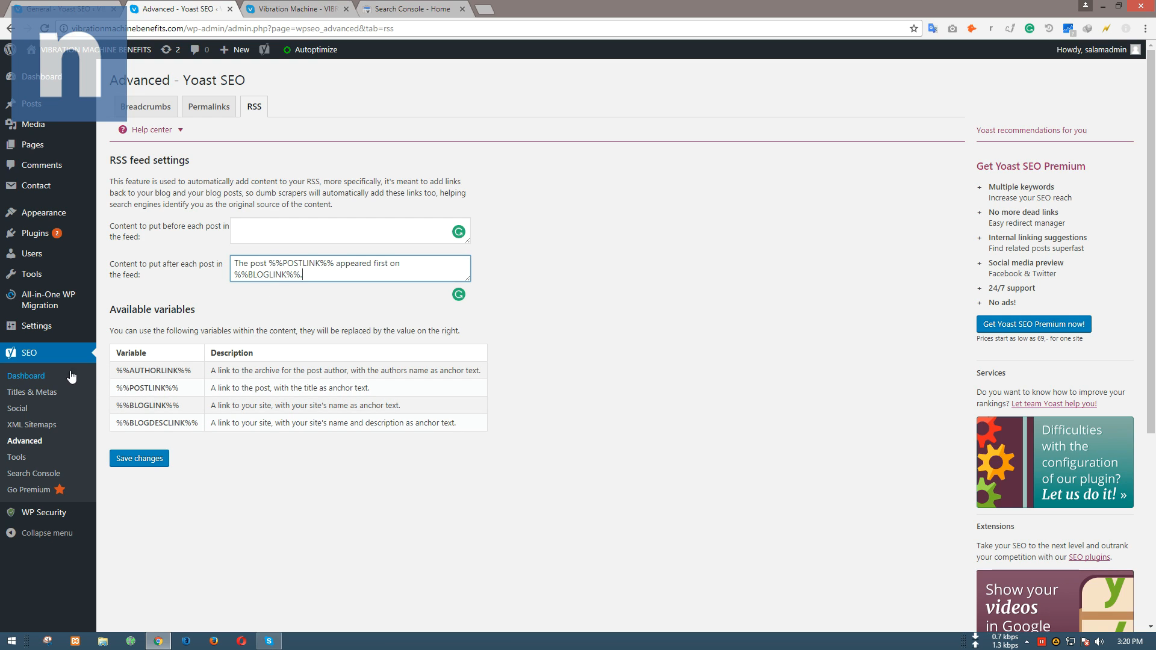
Open the bulk editor from the SEO Tools in a separate tab and examine its new SEO title fields
left_click(78, 442)
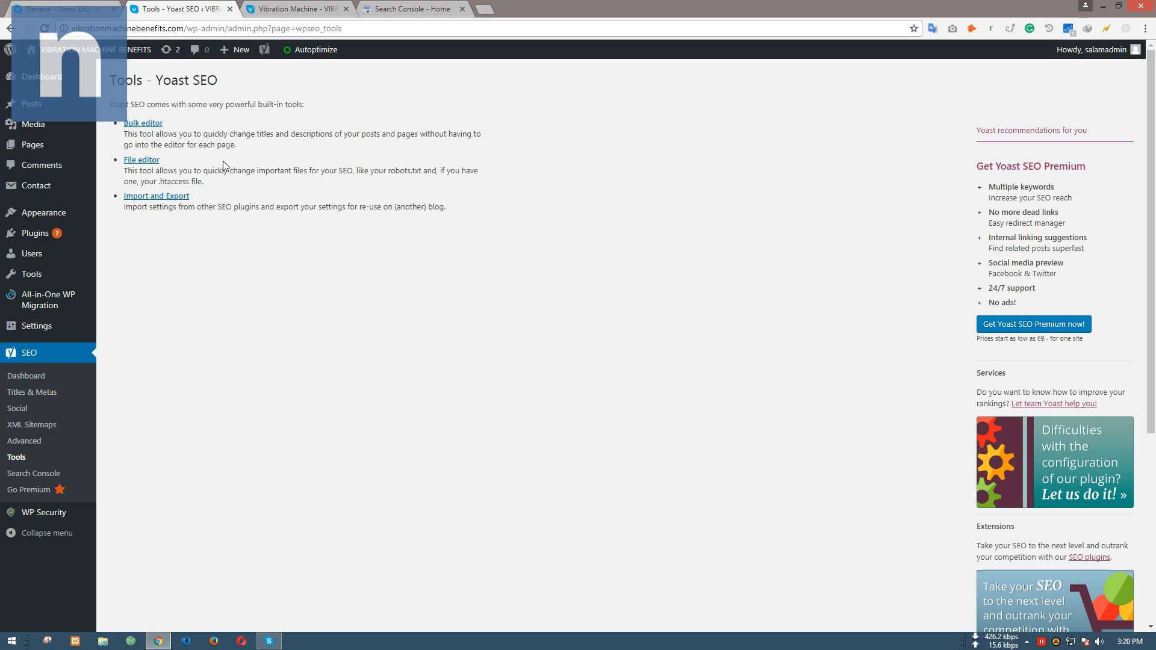
middle_click(144, 125)
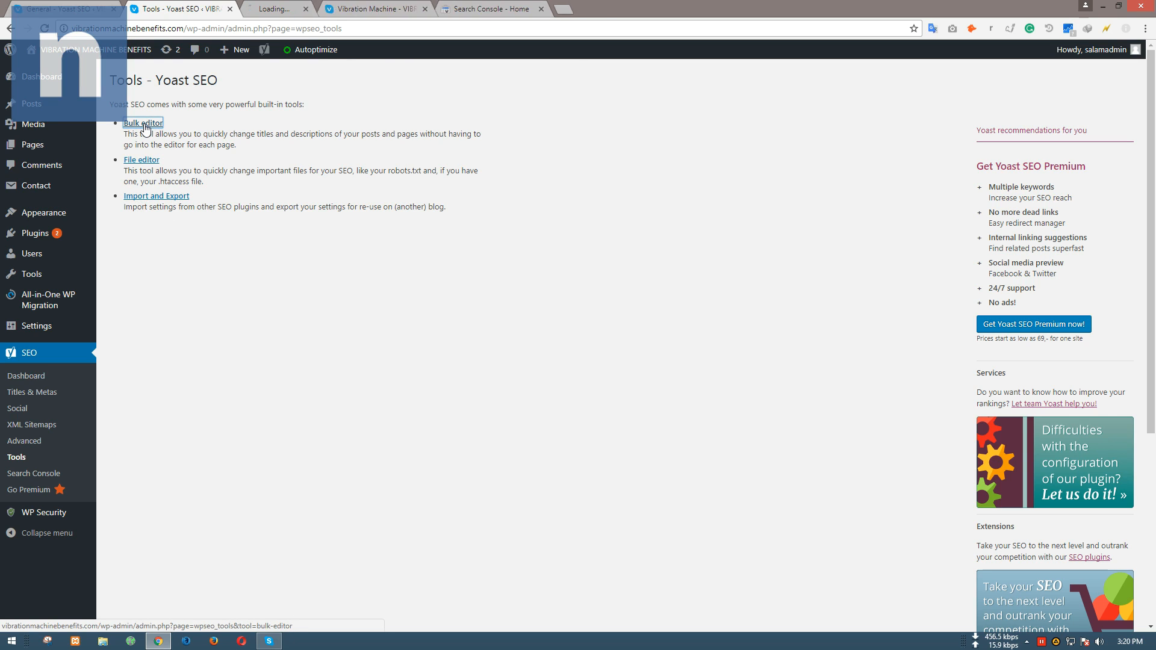
left_click(278, 14)
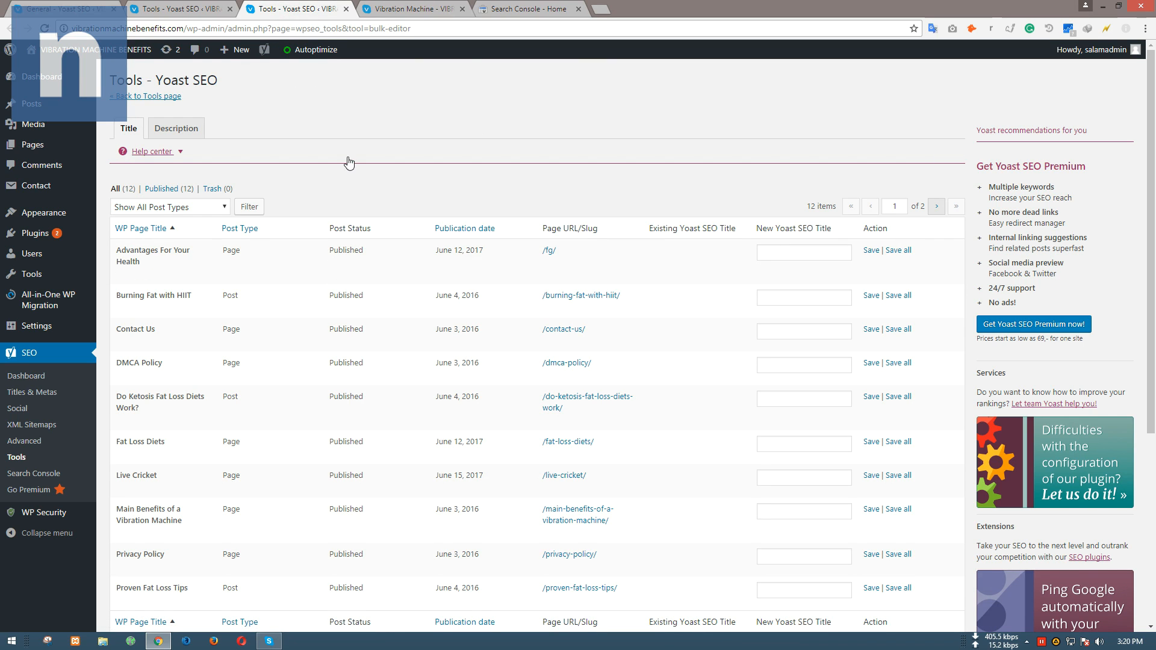
scroll(537, 222, "down", 1)
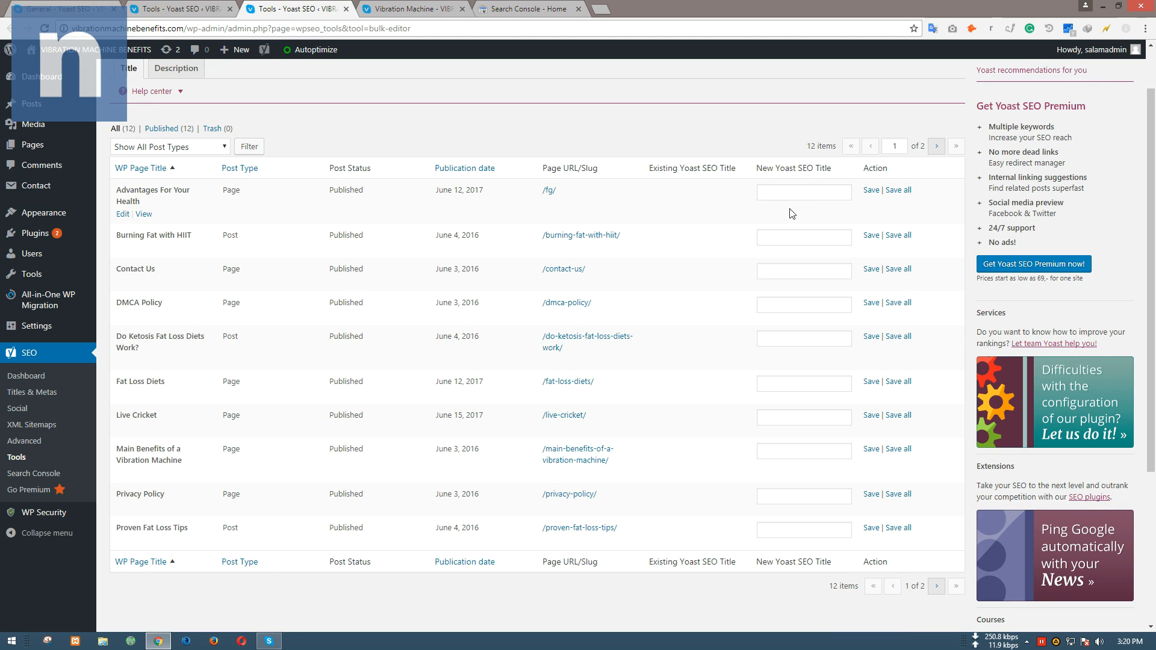
left_click(795, 192)
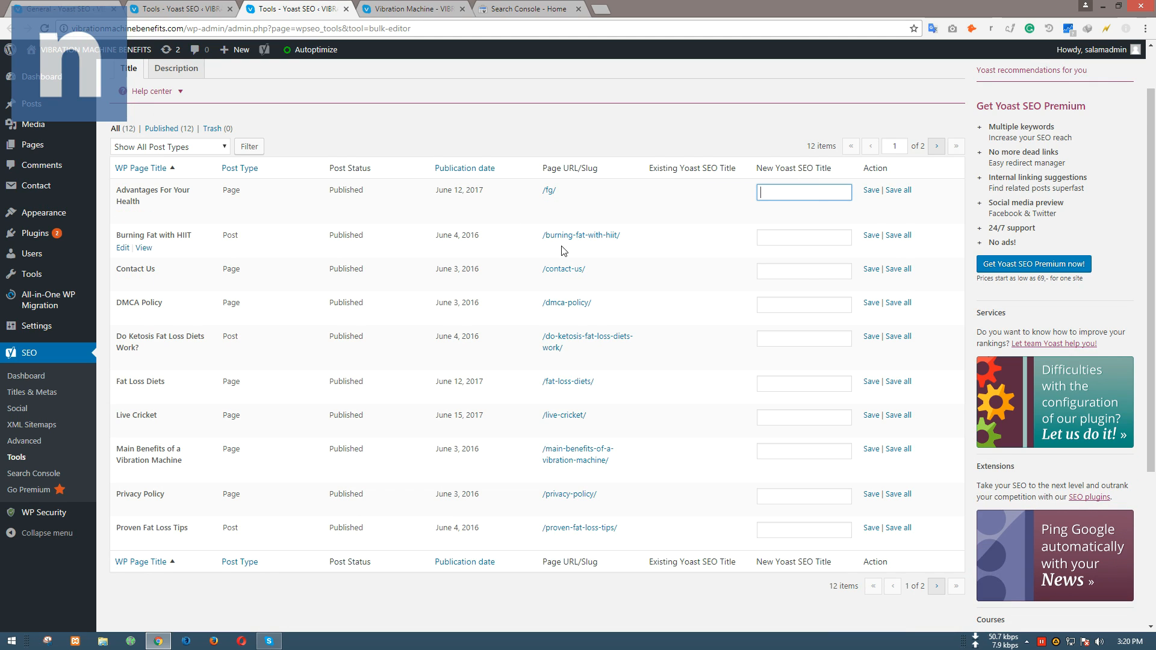
scroll(716, 491, "down", 1)
scroll(181, 184, "up", 2)
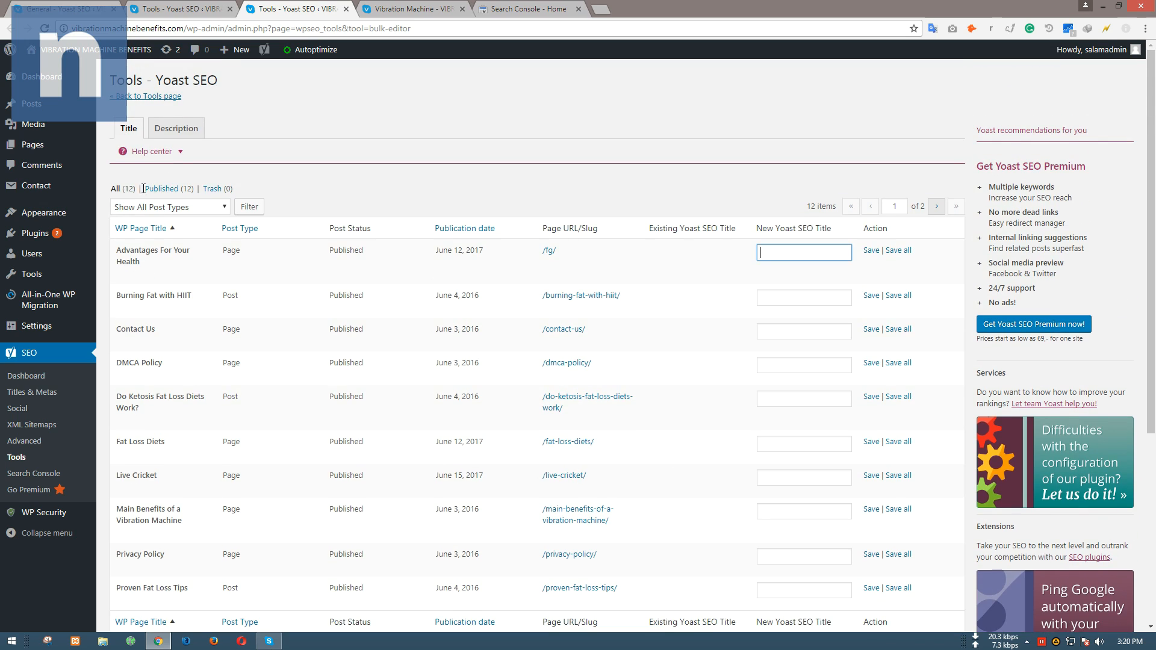
Examine the new meta description fields for the posts and pages in the bulk editor
left_click(184, 128)
left_click(783, 279)
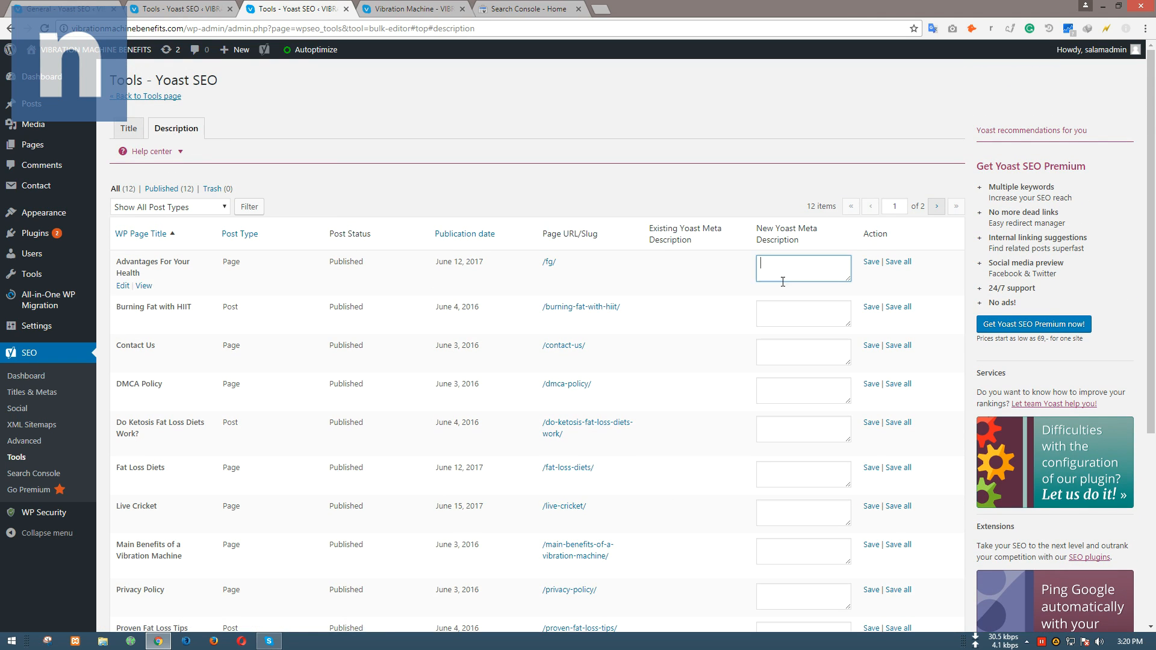
key("Tab")
key("Tab")
scroll(692, 264, "down", 1)
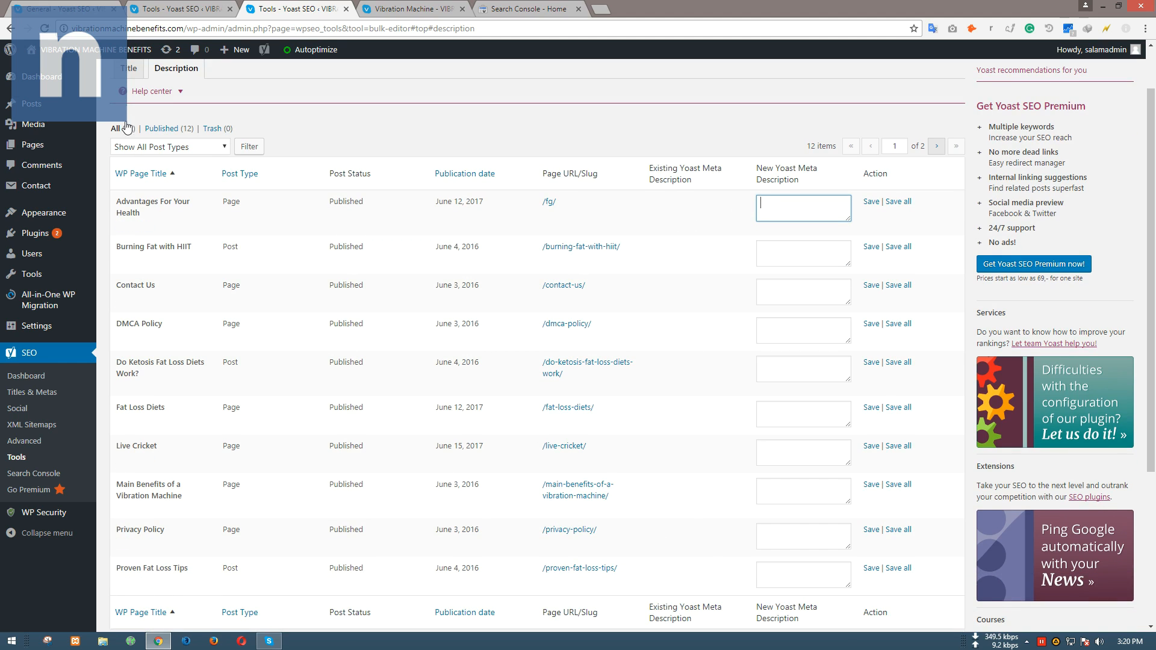
Return to the bulk title editor and view the post type filter choices without changing the filter
left_click(128, 68)
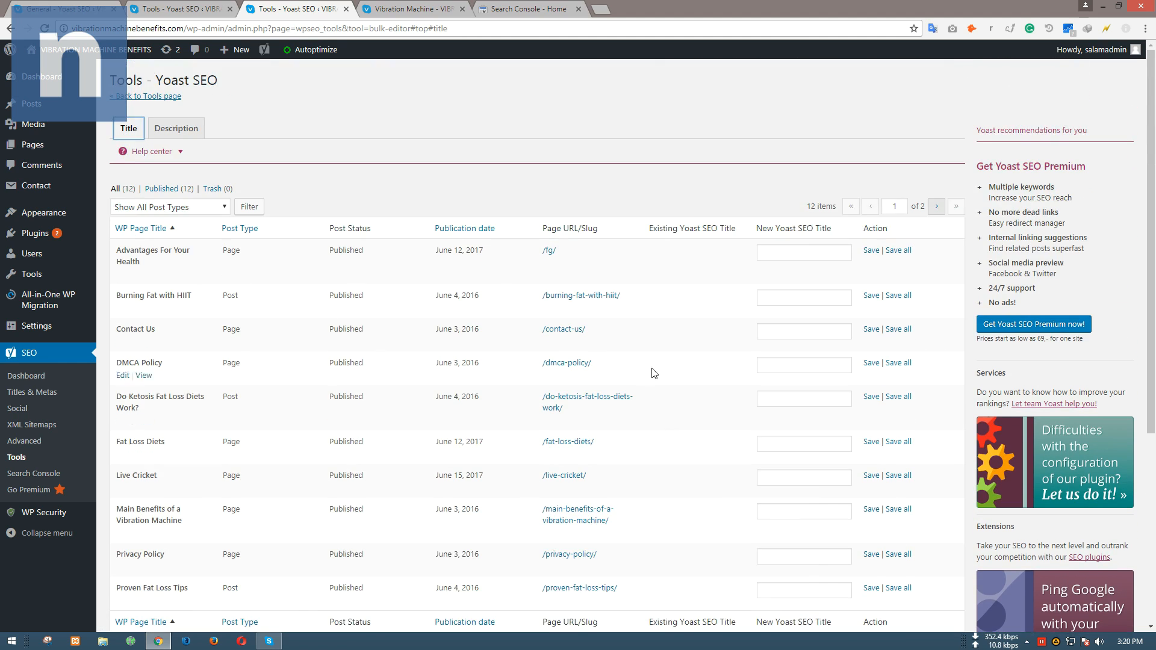
left_click(177, 207)
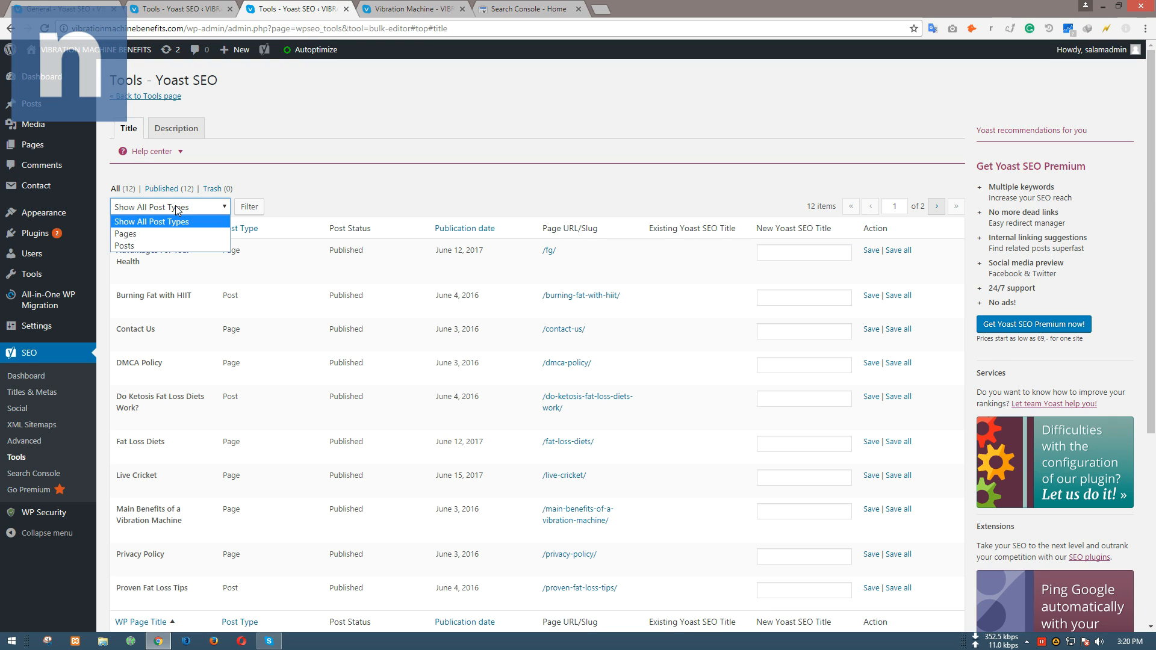
left_click(511, 202)
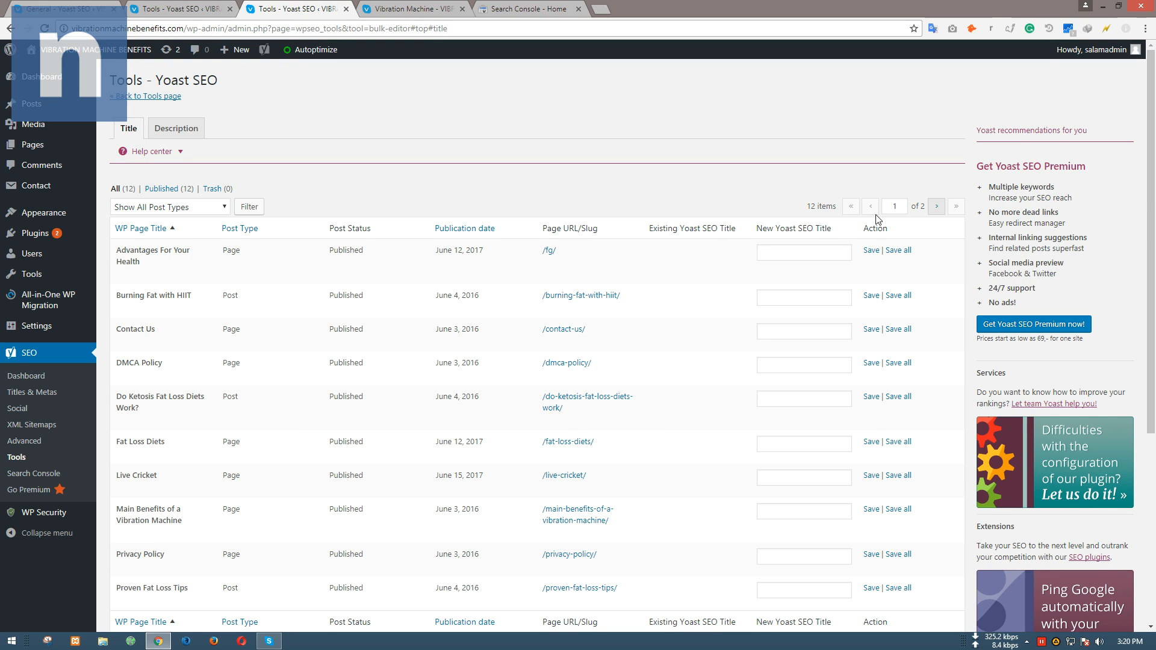
Go to the second page of the bulk title editor and view its new meta description fields
scroll(728, 137, "down", 4)
scroll(683, 250, "up", 4)
left_click(936, 208)
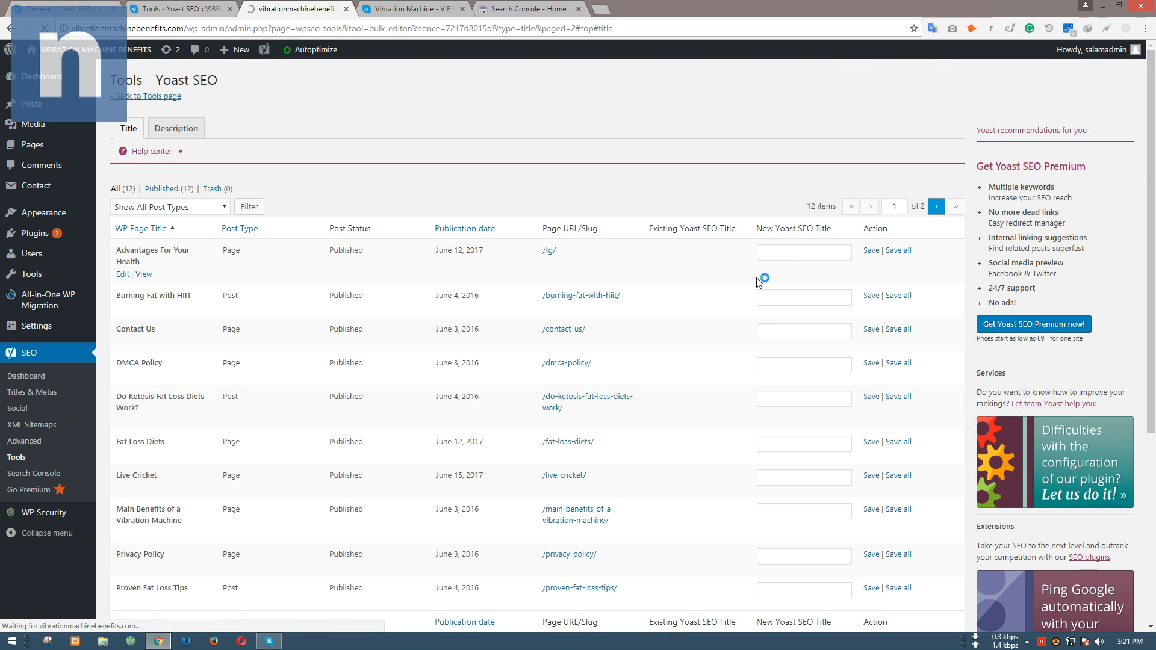
left_click(177, 129)
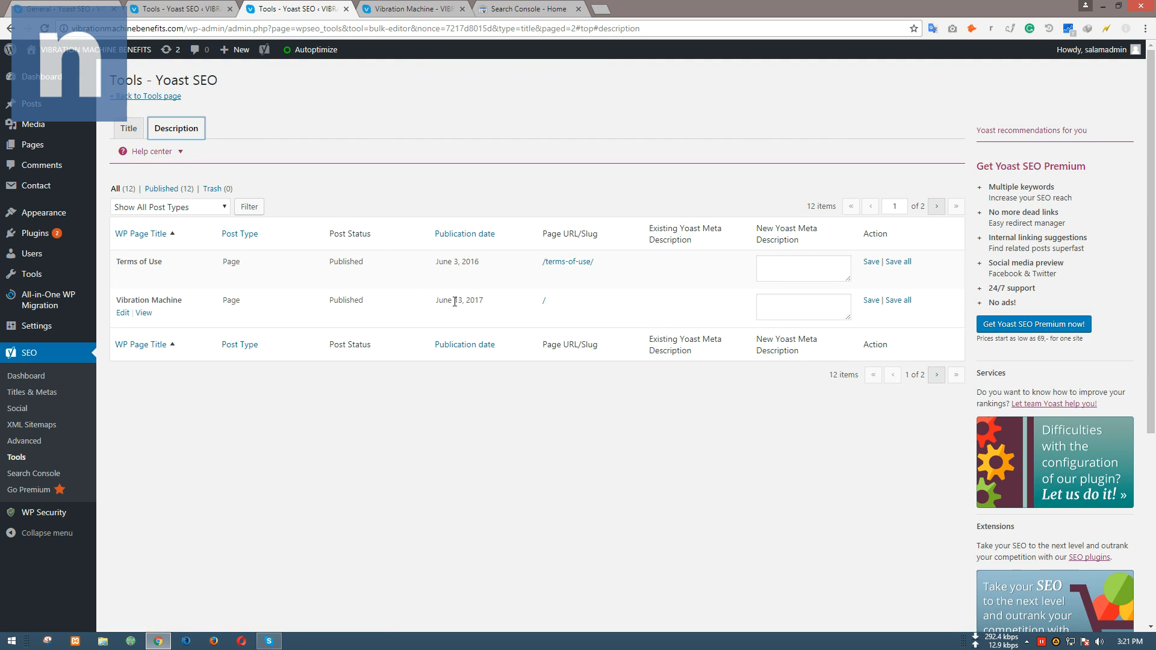
Close the bulk editor and open the File editor and the Import and Export tool in separate tabs
middle_click(286, 13)
middle_click(135, 160)
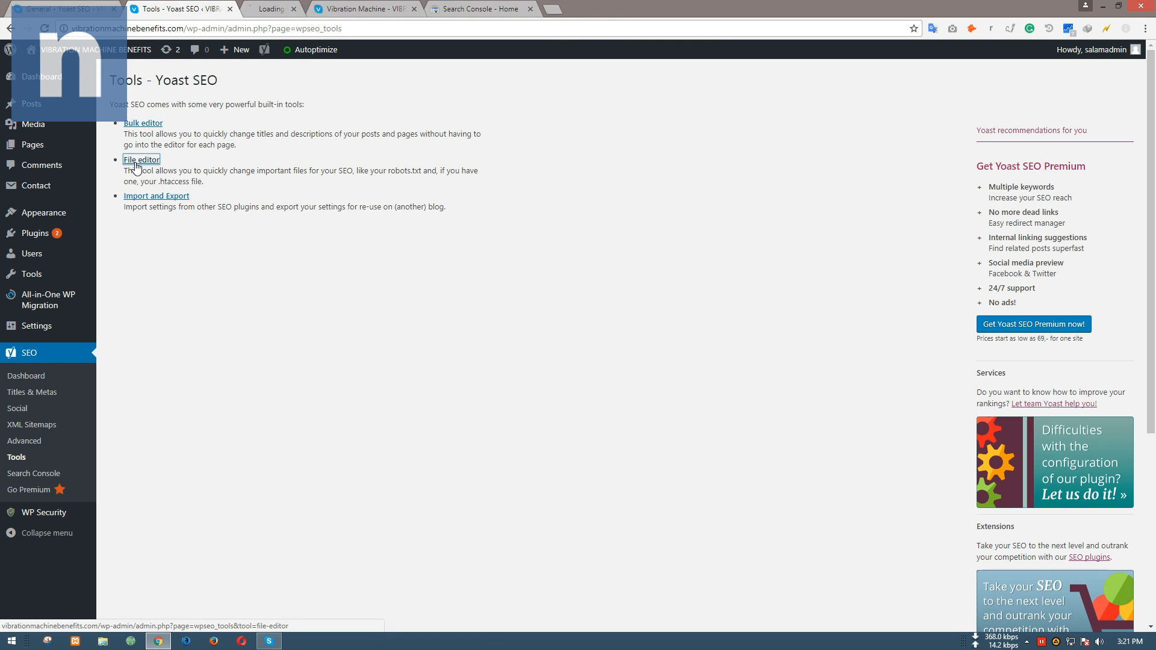
middle_click(129, 198)
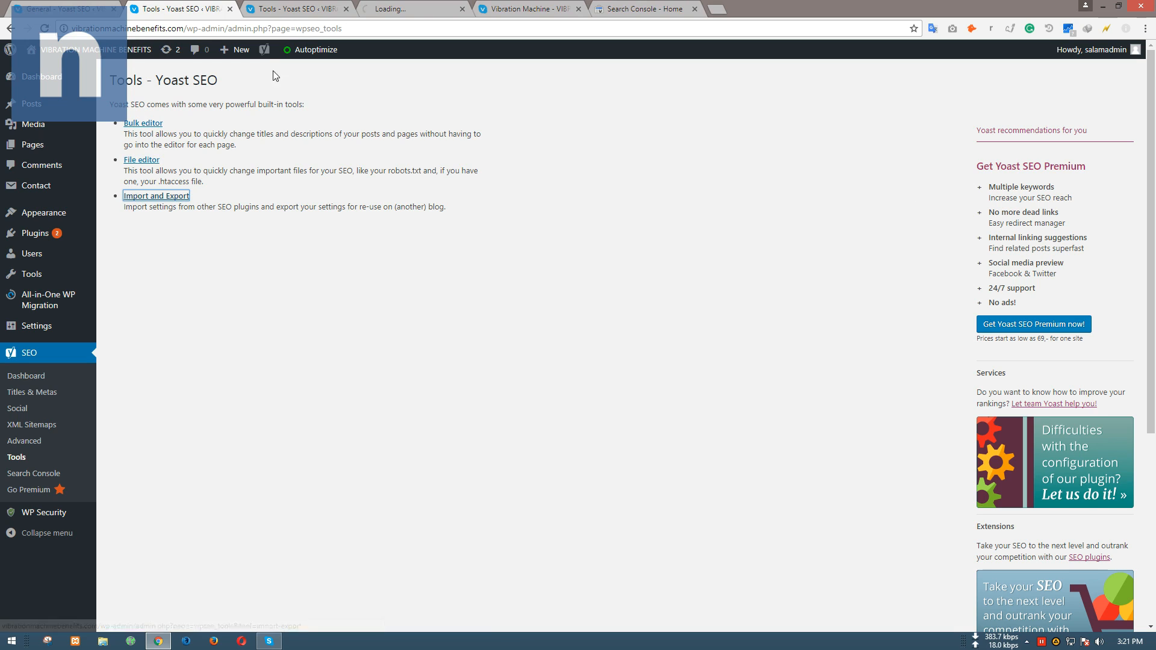
Examine the .htaccess content and the robots.txt section in the File editor without changing them
left_click(277, 12)
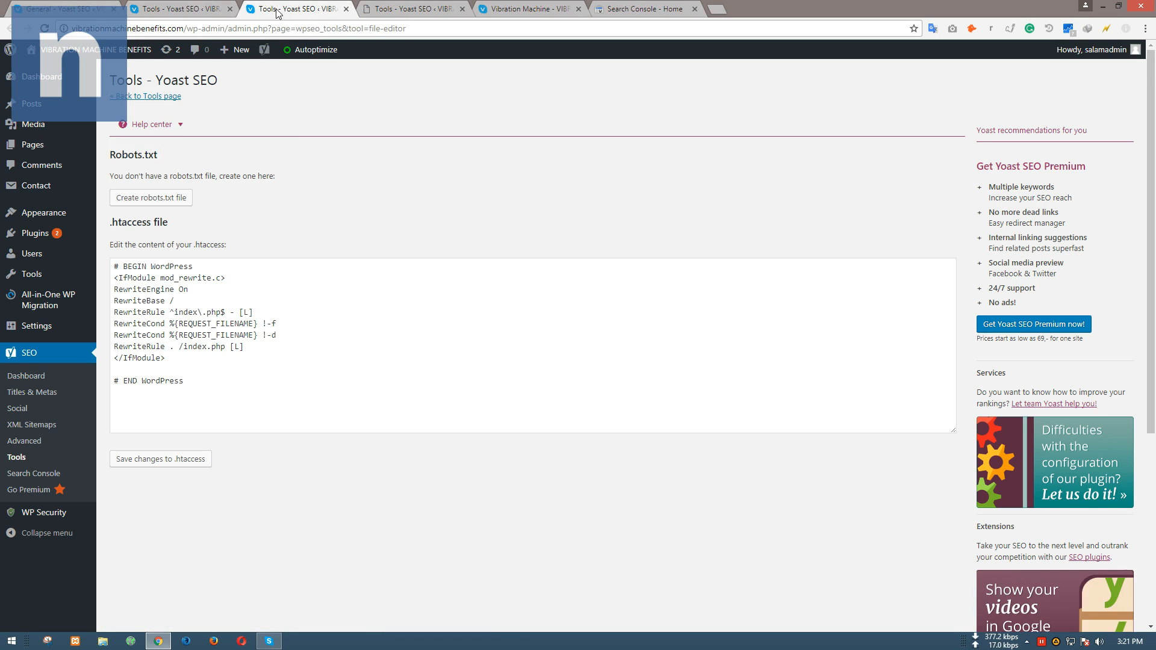
left_click(214, 378)
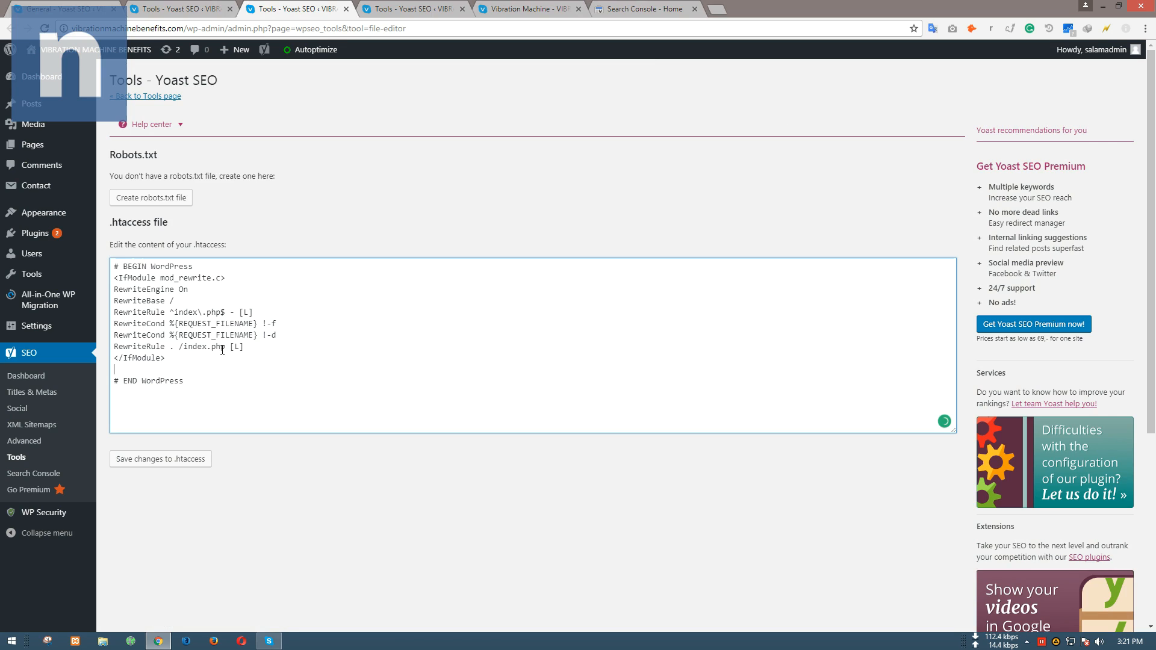
left_click_drag(169, 312, 217, 352)
left_click(225, 406)
left_click(267, 176)
mouse_move(163, 177)
left_mouse_down()
mouse_move(207, 176)
mouse_move(151, 188)
mouse_move(180, 172)
left_mouse_up()
left_click(116, 179)
left_click(180, 172)
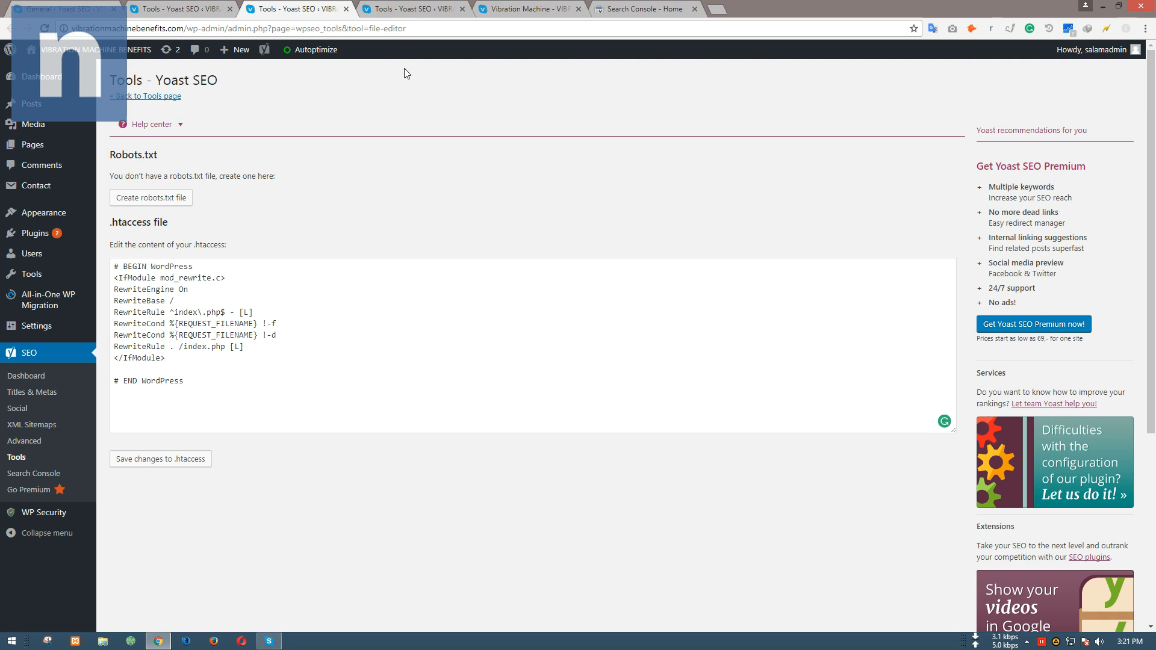
Examine the settings.zip import instructions and the export settings options in the Import and Export tool
left_click(408, 9)
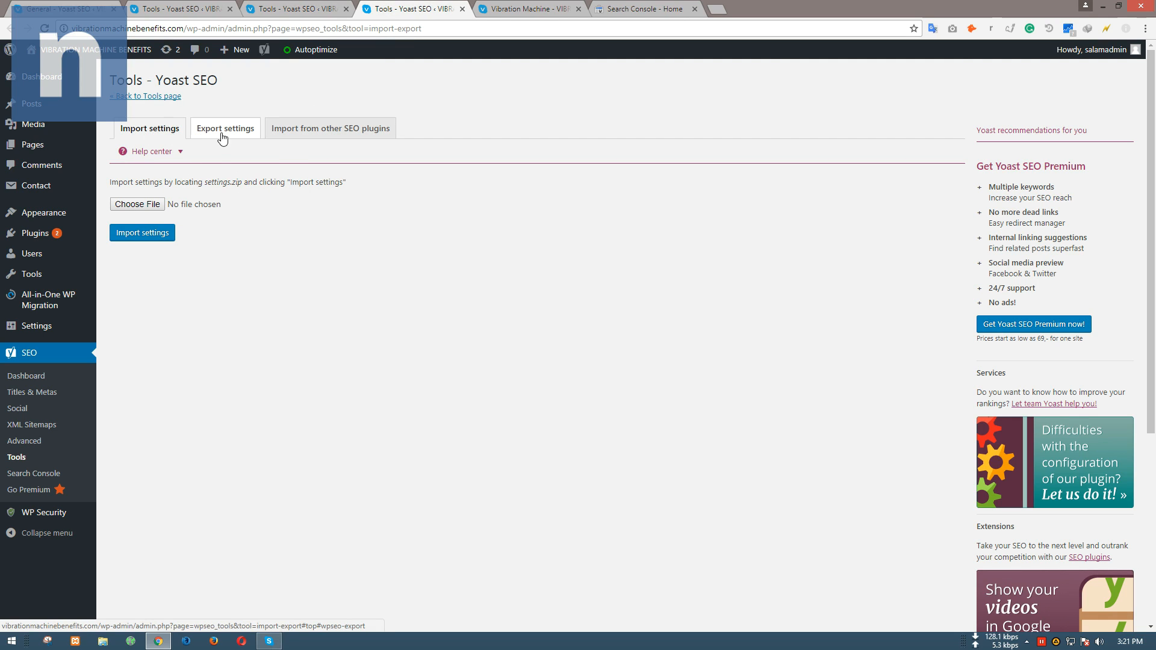
left_click_drag(189, 185, 234, 184)
left_click(225, 184)
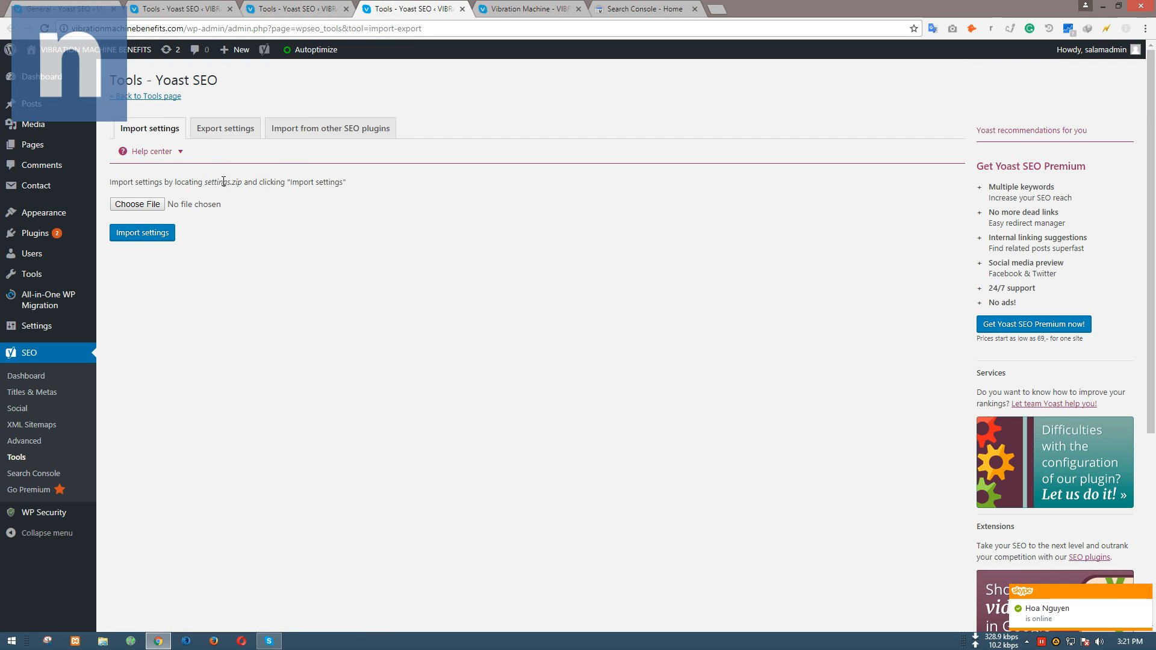
left_click(286, 178)
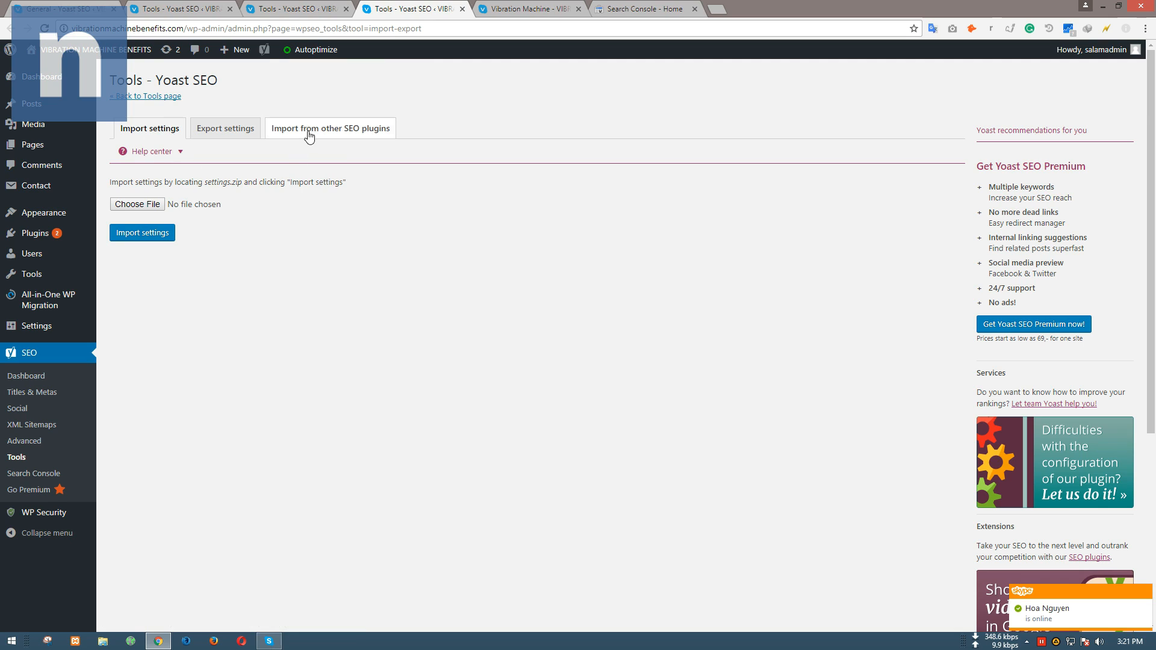
left_click(191, 77)
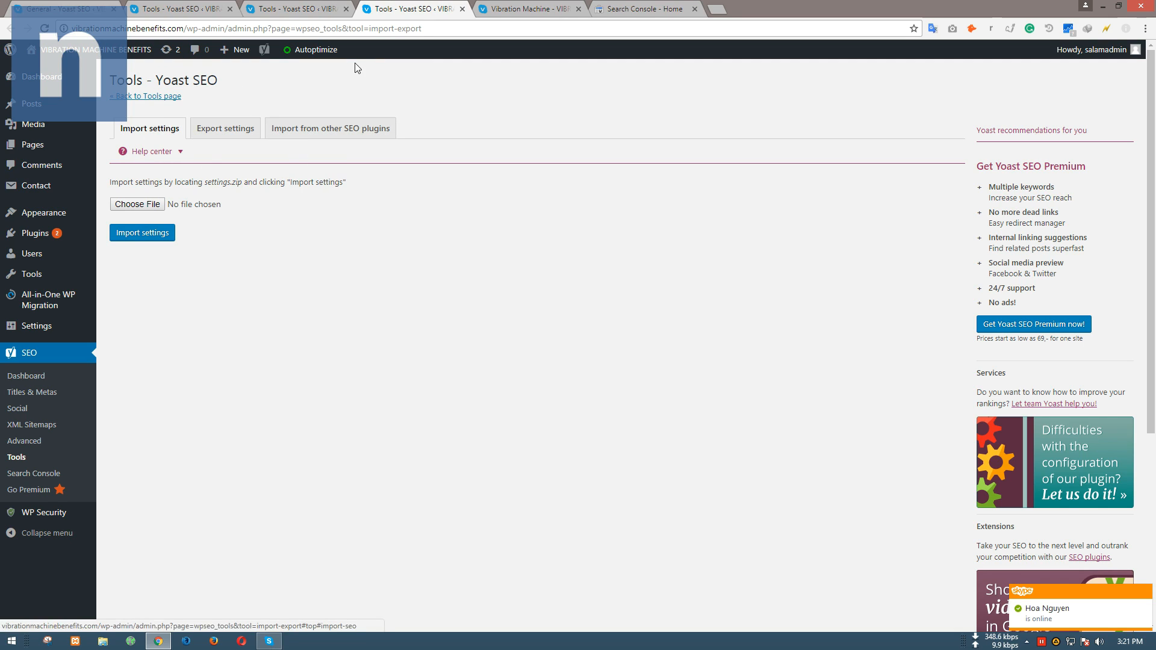
left_click(226, 129)
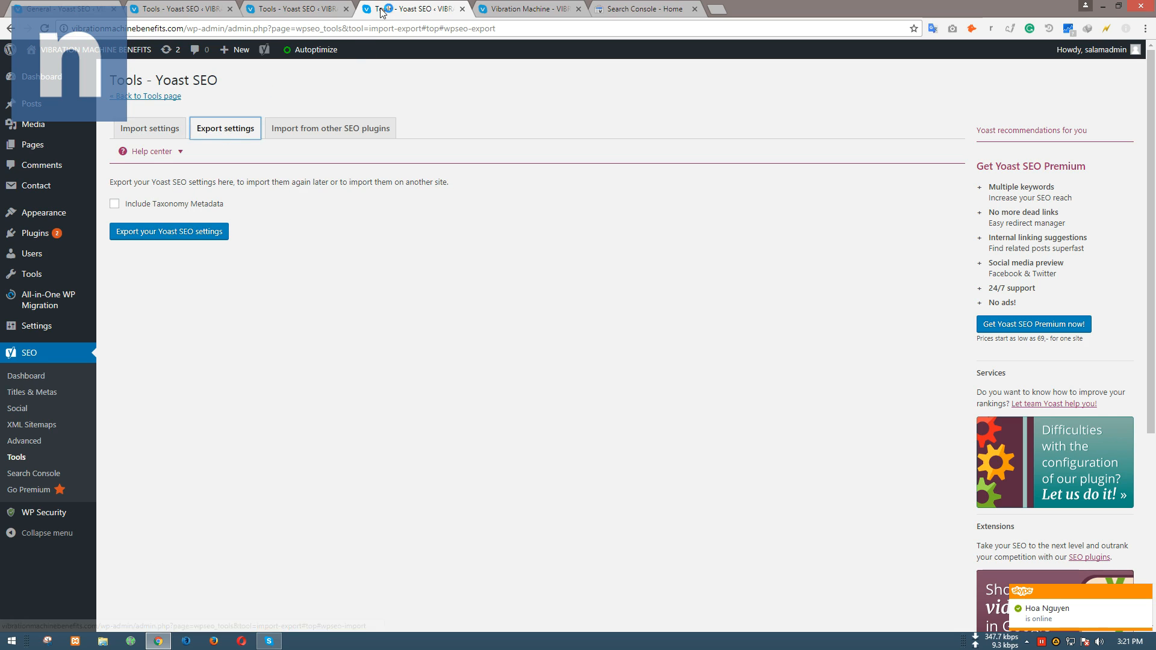
Close the Import and Export tool and reread the robots.txt note in the File editor
left_click(304, 9)
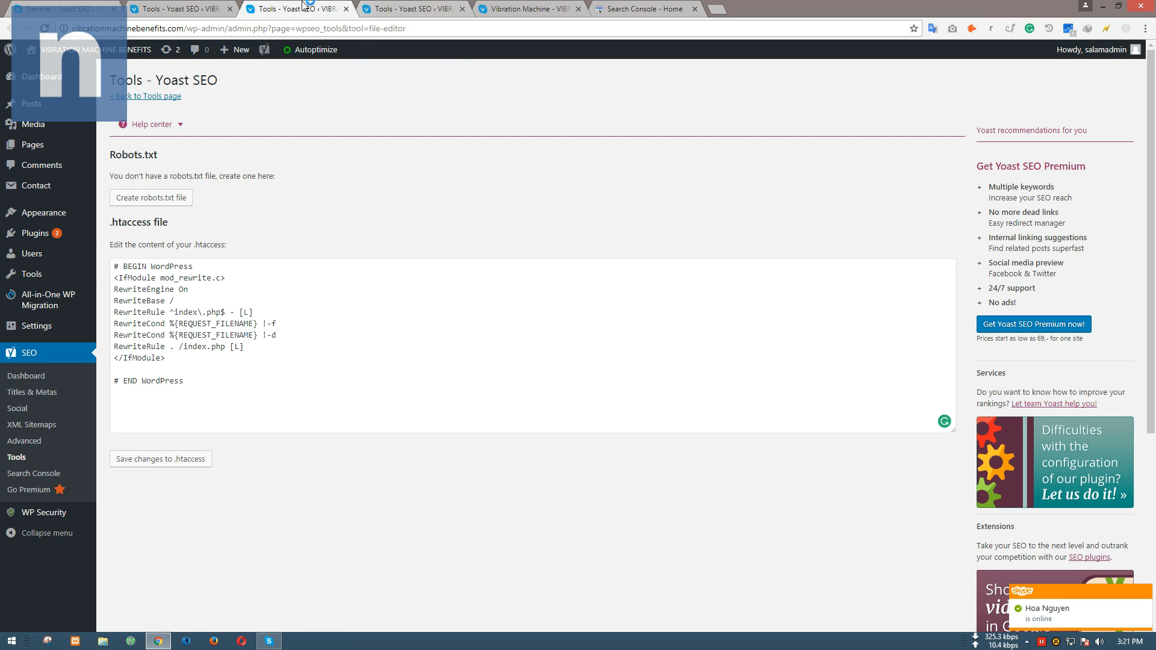
middle_click(396, 9)
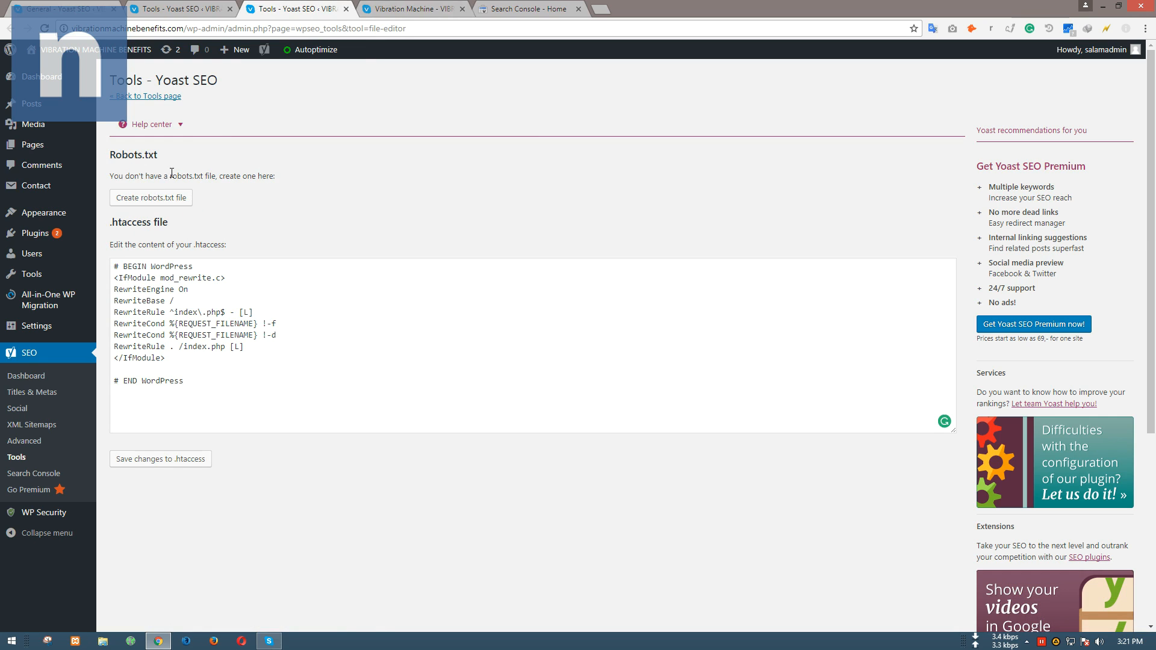
left_click_drag(172, 174, 226, 188)
left_click(226, 188)
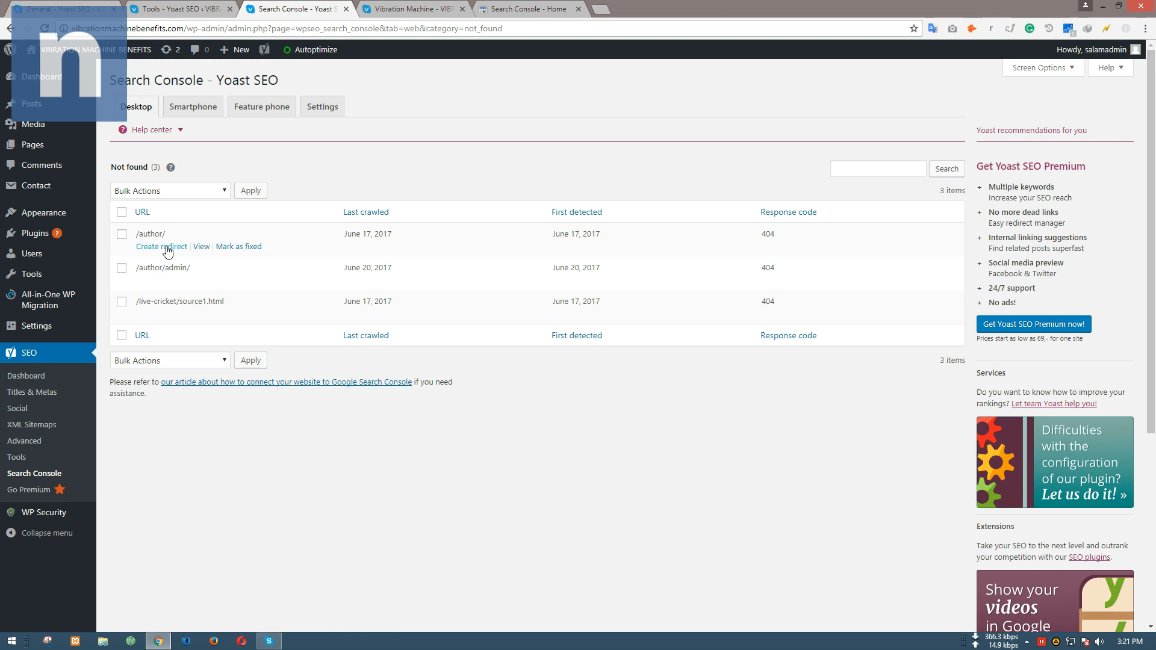
View the bulk actions for the desktop not-found URLs and the smartphone crawl errors in Yoast's Search Console section
left_click(134, 190)
left_click(172, 197)
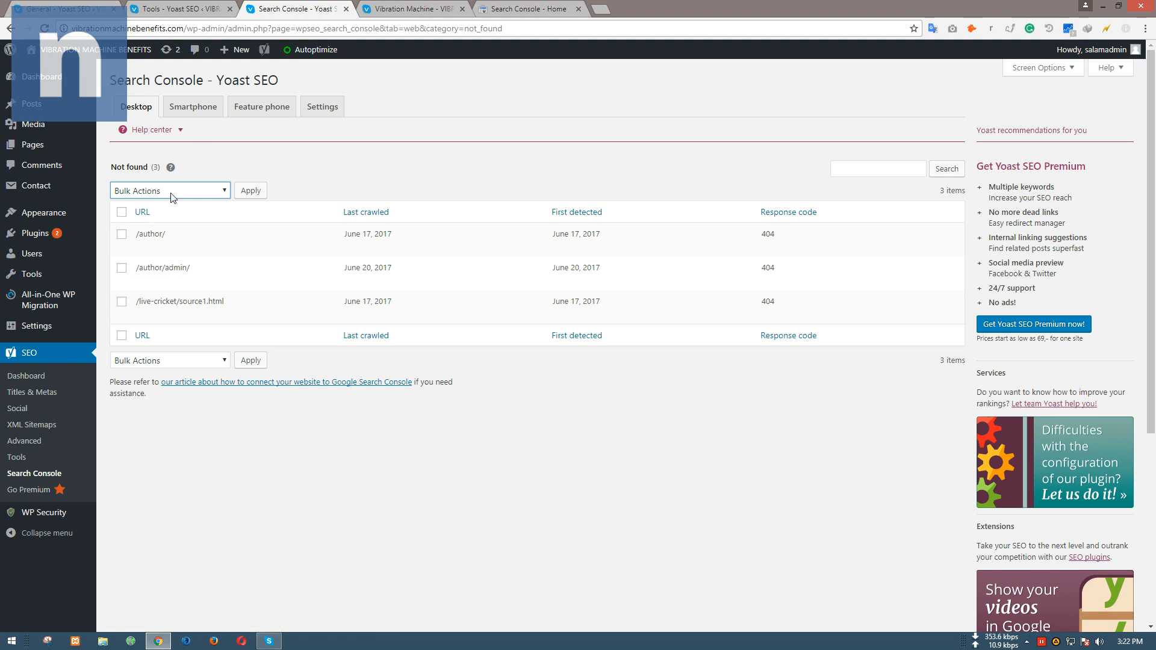
left_click(194, 107)
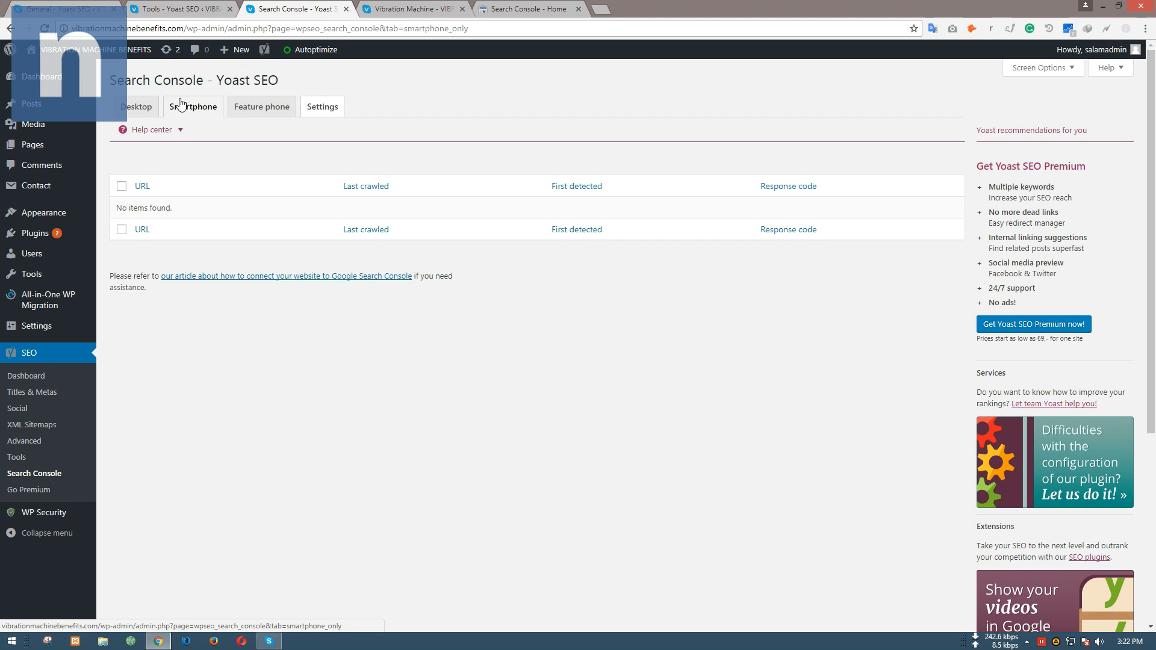
Check the current profile in the Search Console settings against the property listed in Google Search Console, and return to Yoast SEO
left_click(320, 108)
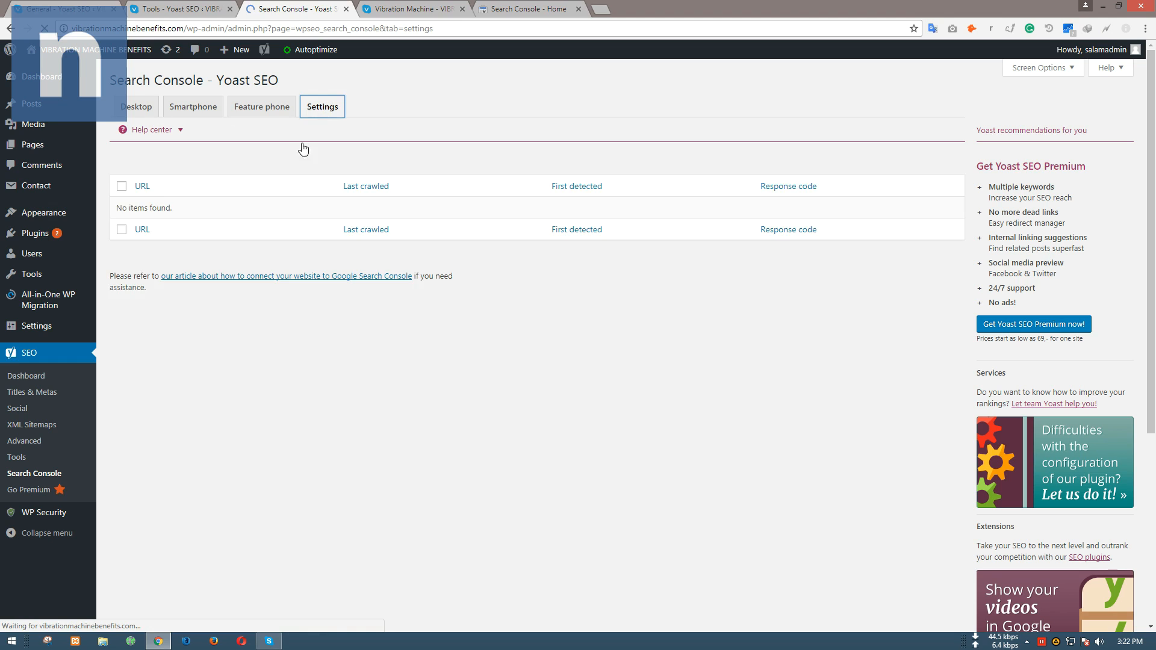
left_click_drag(117, 179, 212, 179)
left_click(499, 6)
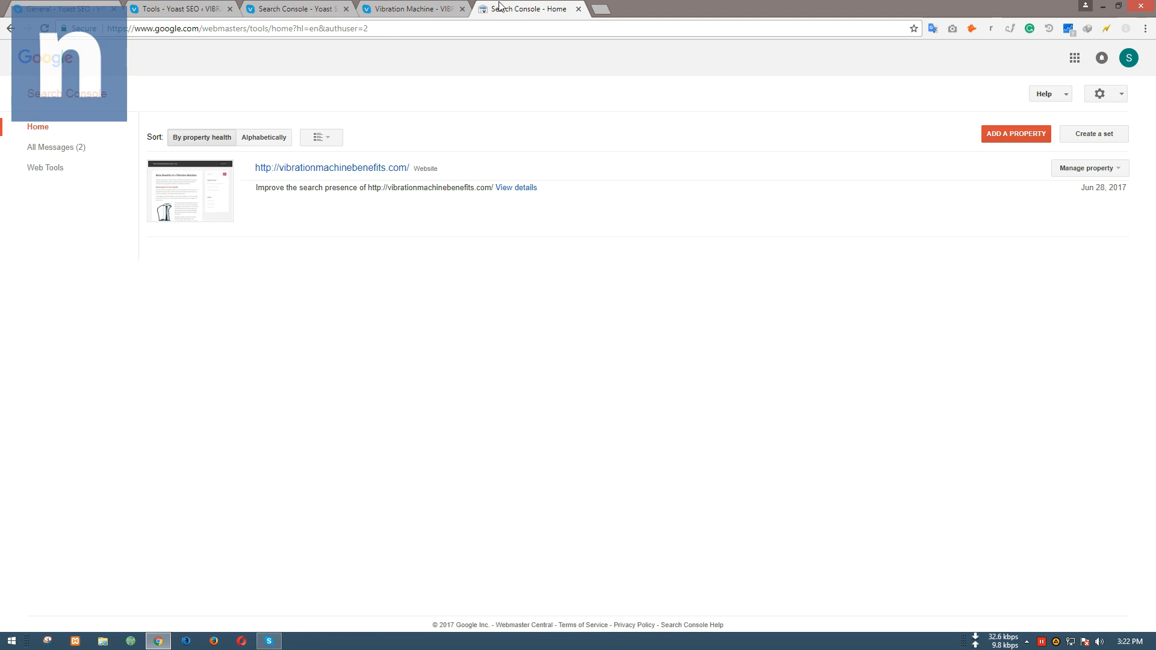
left_click(275, 8)
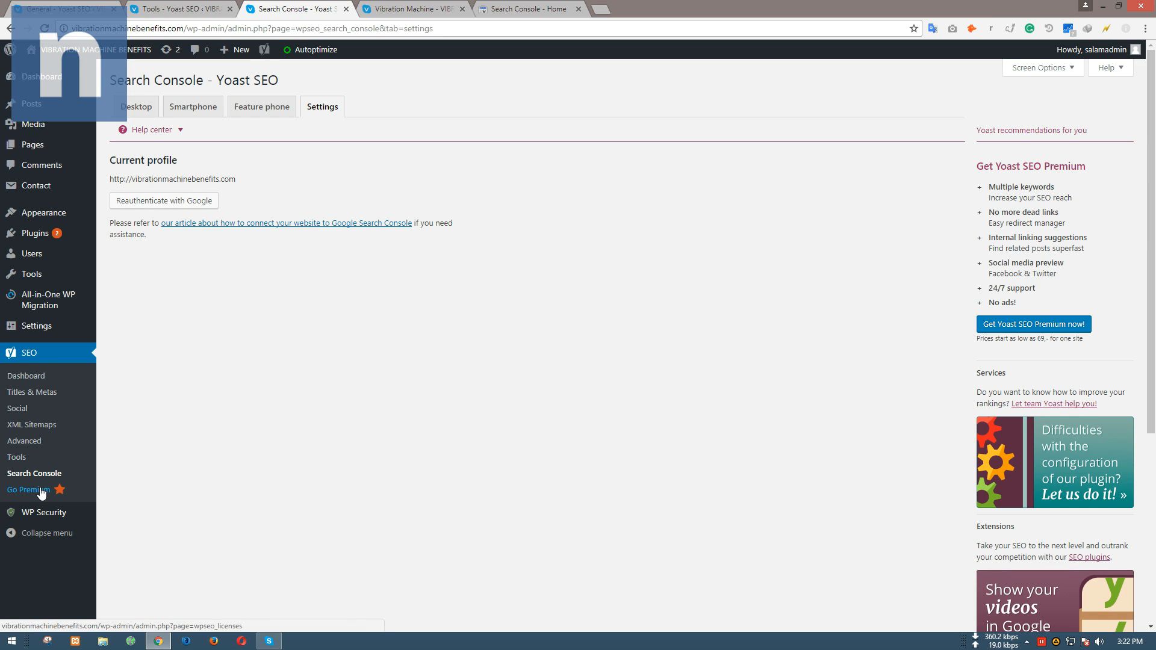
Open the Yoast SEO dashboard and dismiss the floating icon covering the page
left_click(26, 353)
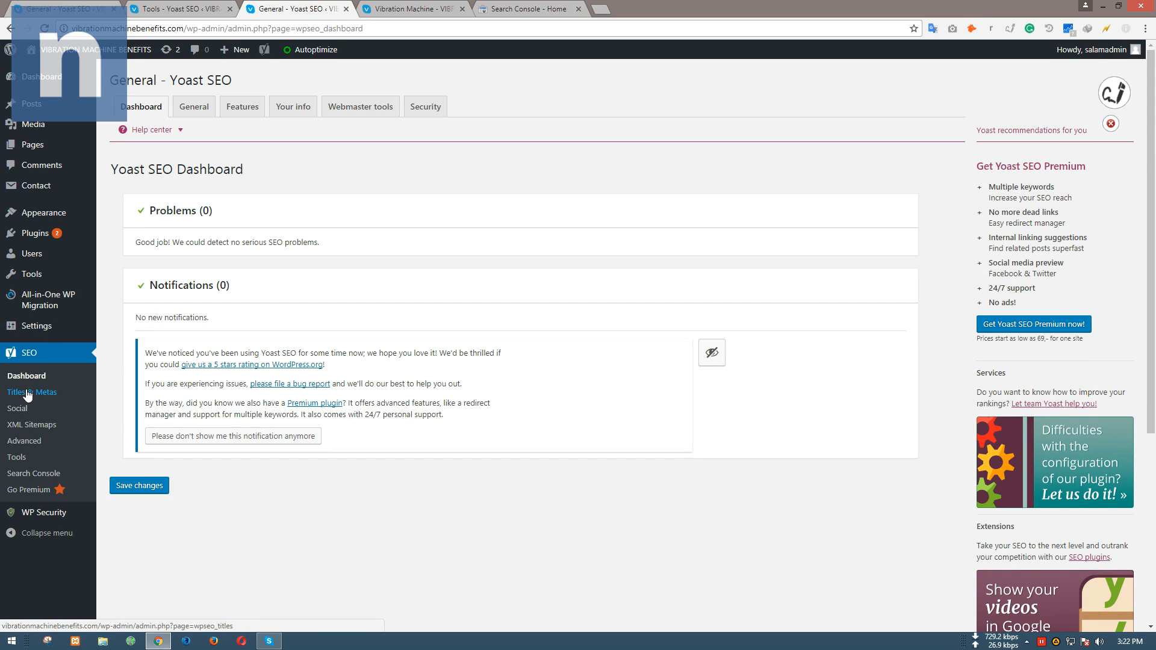
left_click(1111, 133)
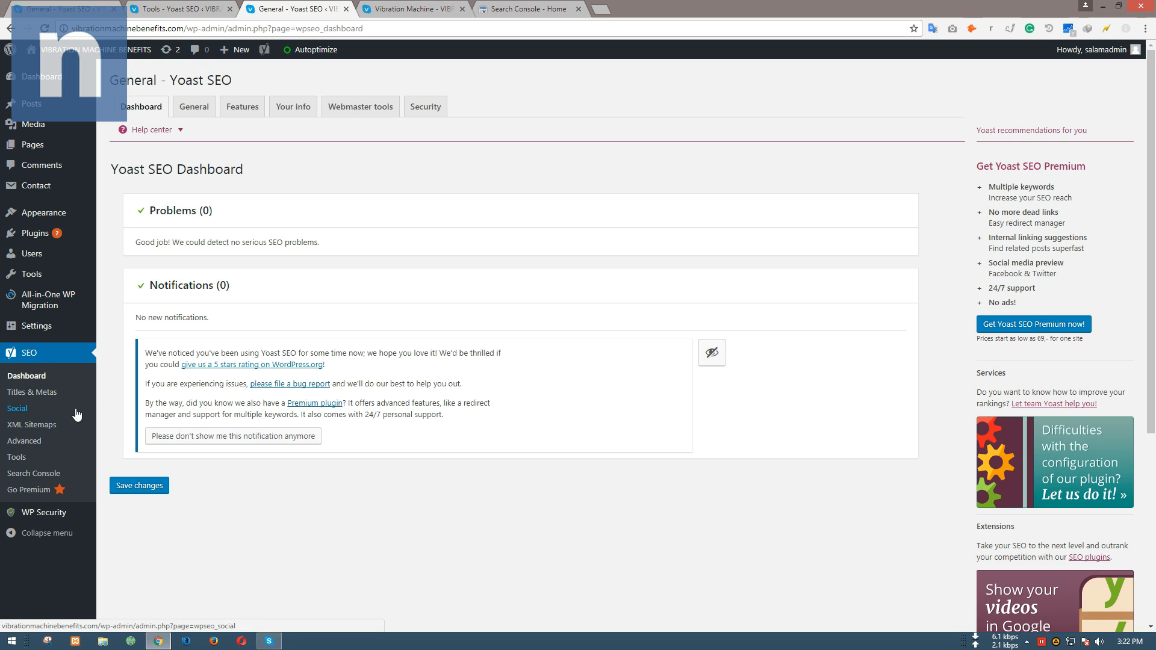
left_click(1027, 642)
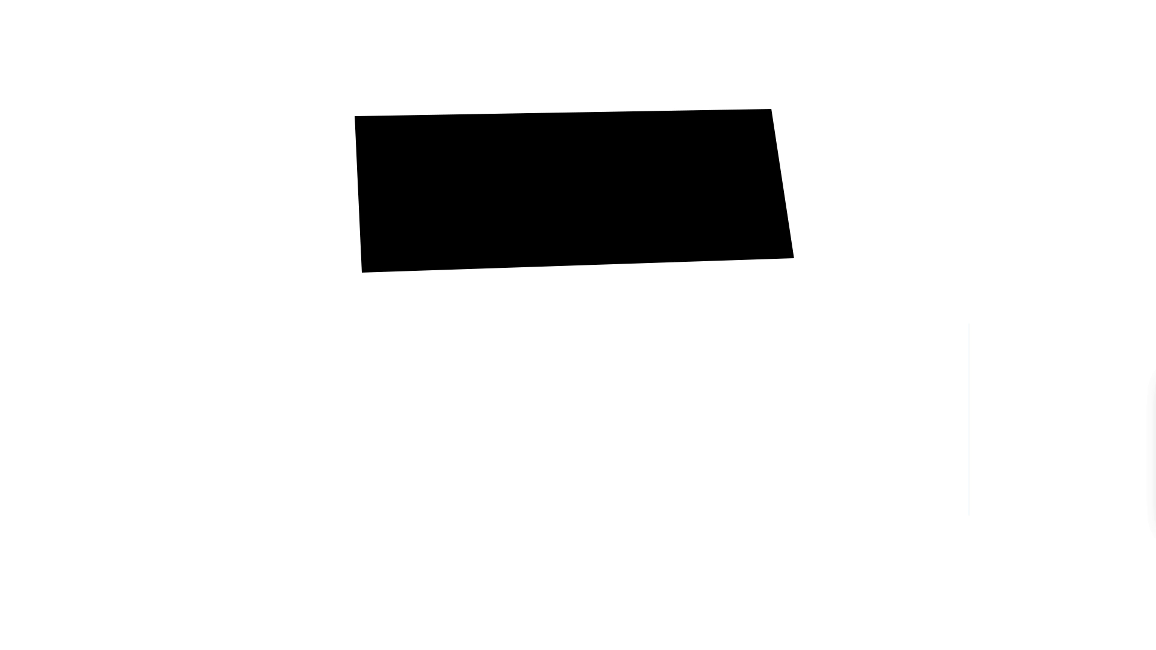